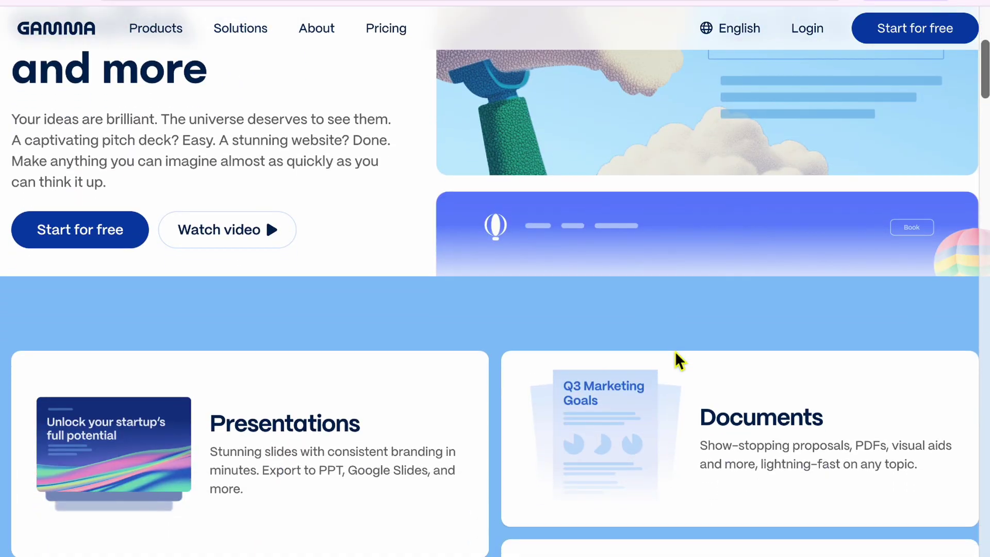
scroll(676, 351, down, 3)
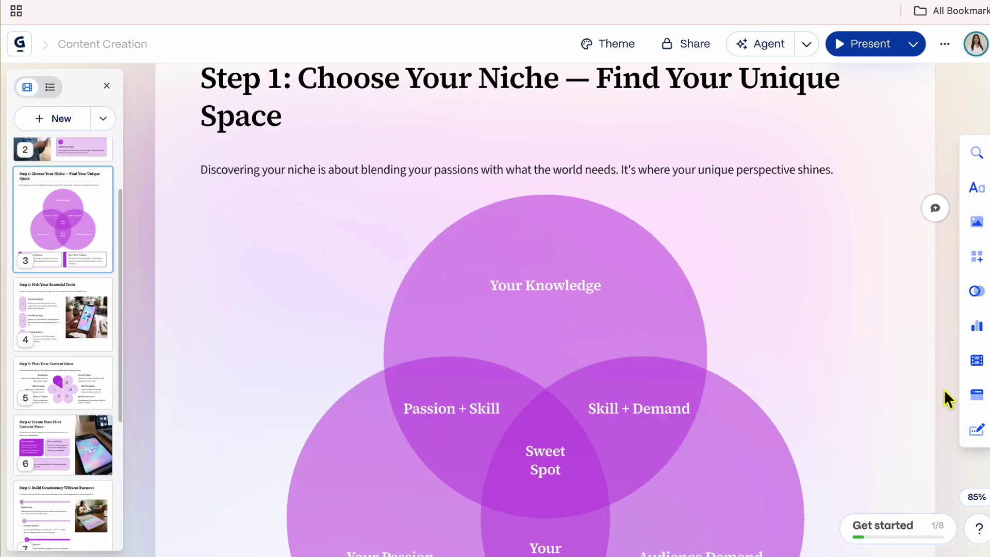
- Sign up for a free Gamma account and open Generate to create from a one-line prompt
scroll(945, 398, down, 20)
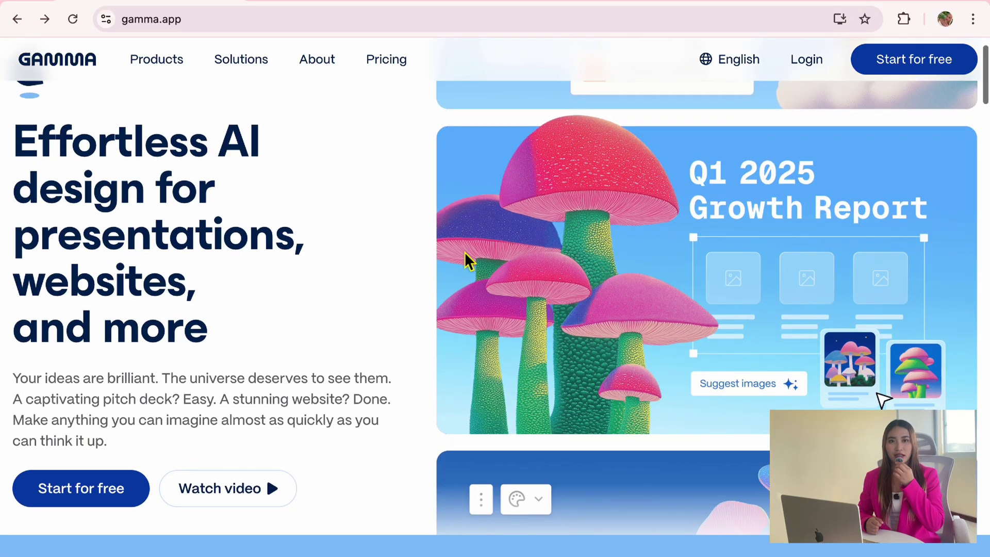
scroll(466, 252, down, 6)
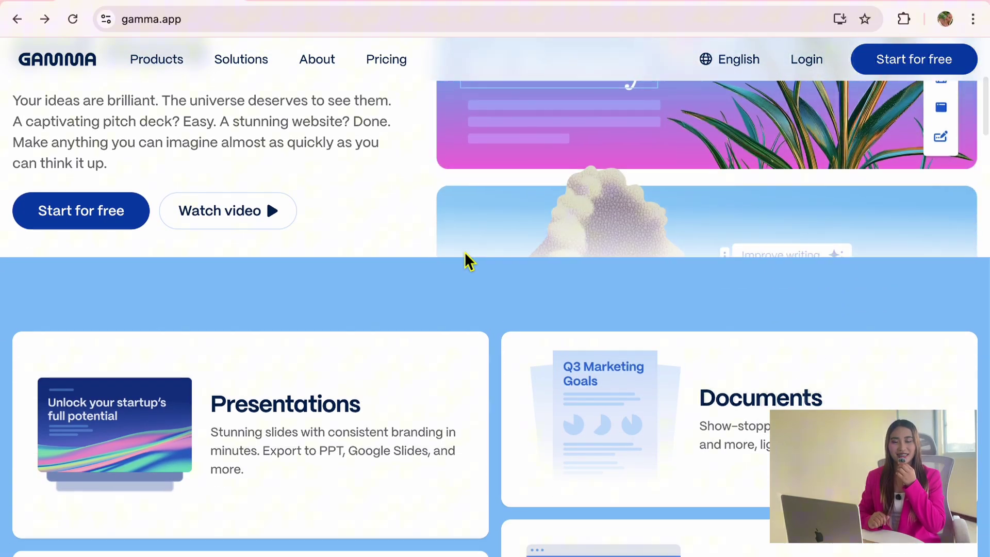
scroll(466, 252, down, 4)
scroll(469, 261, down, 4)
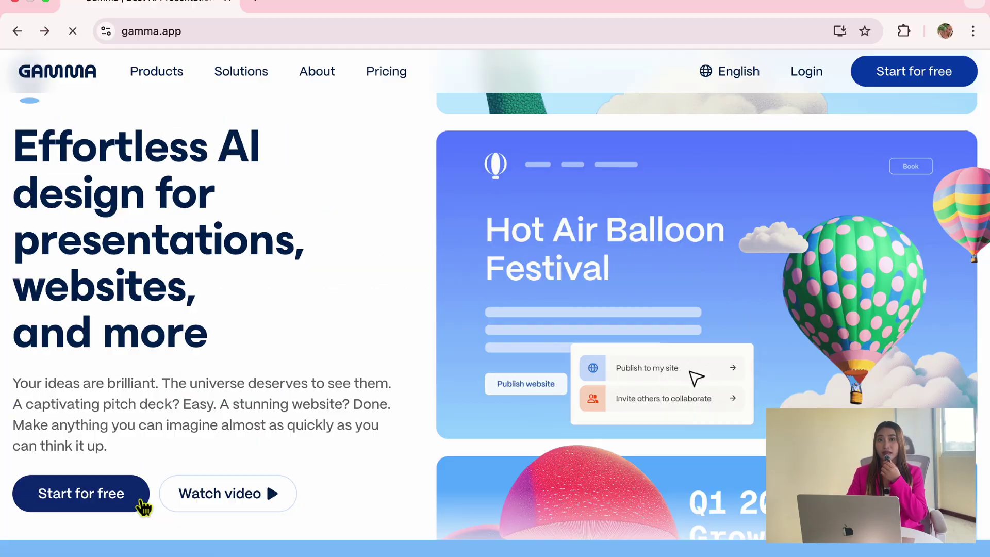
click(142, 508)
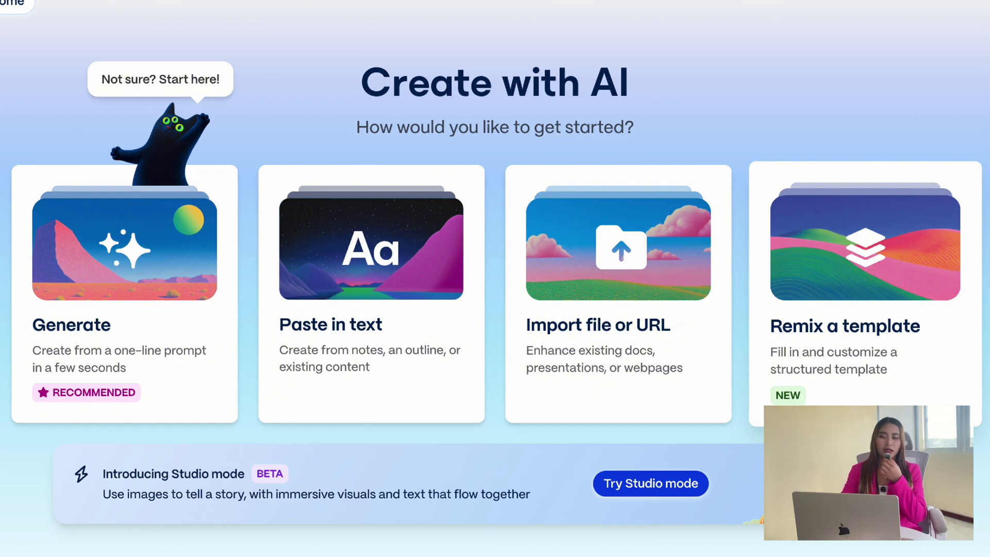
click(199, 393)
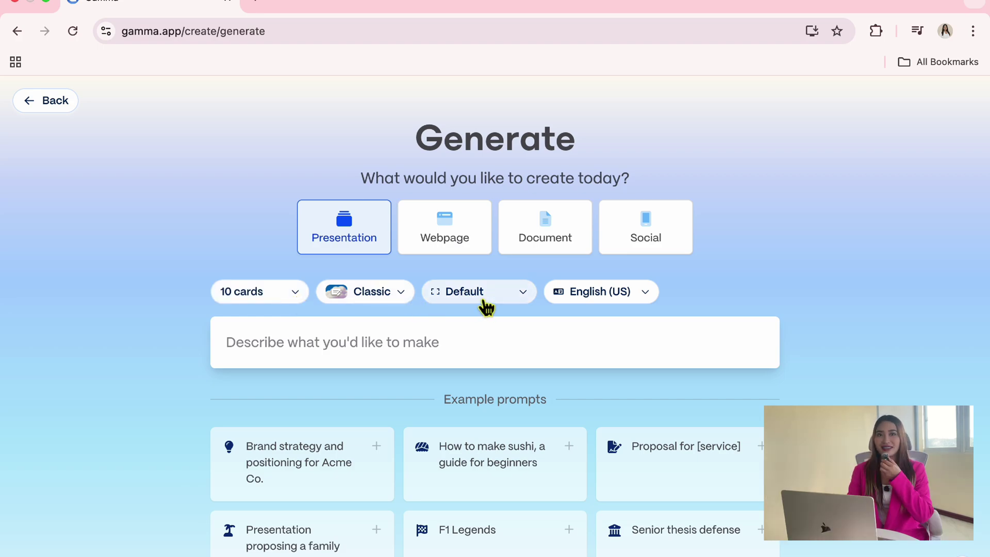
- Paste a beginner content-creation presentation prompt covering niche, tools, planning, first content and consistency
click(482, 347)
text(Create a clear, visual-first presentation about starting content creation for beginners. Use a simple, encouraging tone to explain choosing a niche, essential tools, planning ideas, creating first content, and building consistency effectively.)
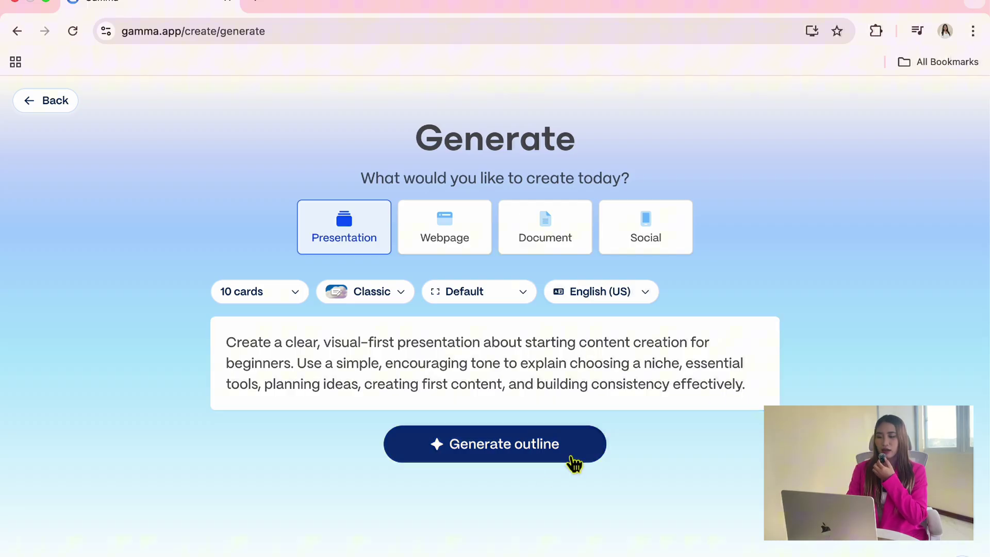
- Generate a 10-card outline from the prompt and look through it
click(571, 459)
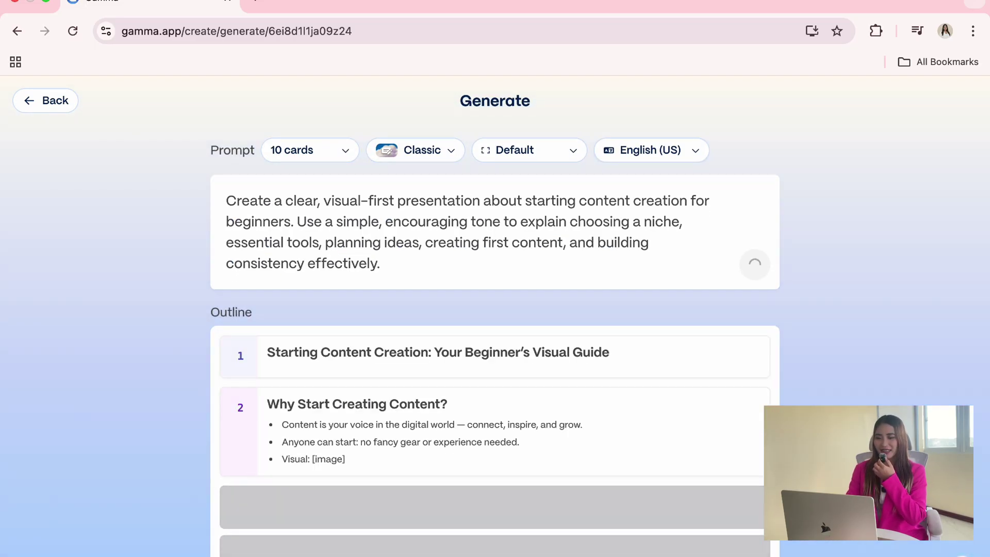
scroll(914, 355, down, 3)
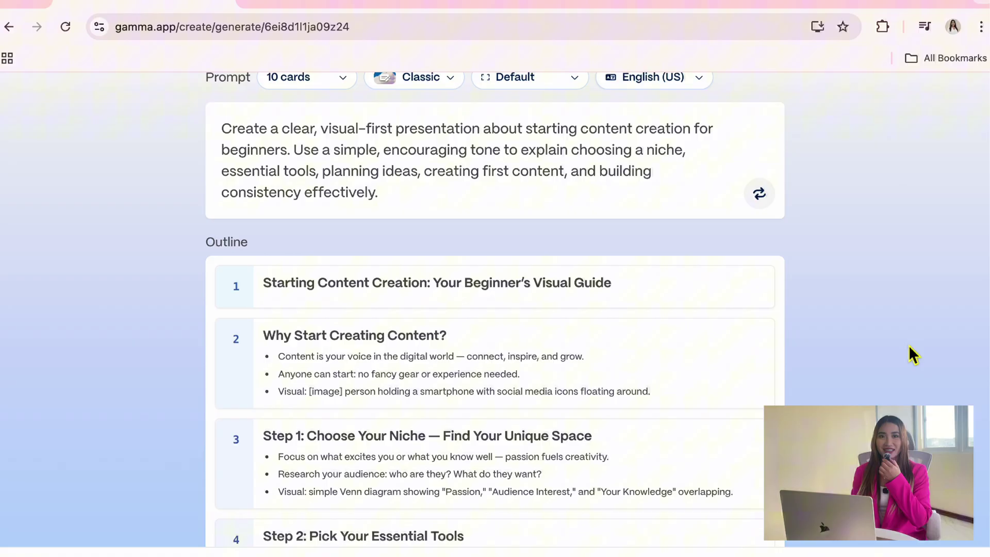
scroll(914, 355, down, 3)
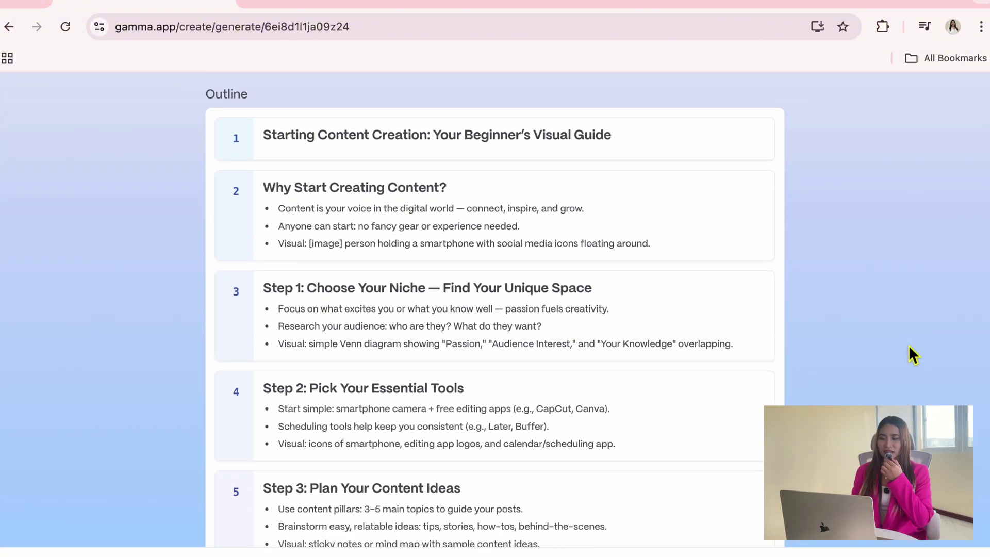
scroll(914, 354, down, 3)
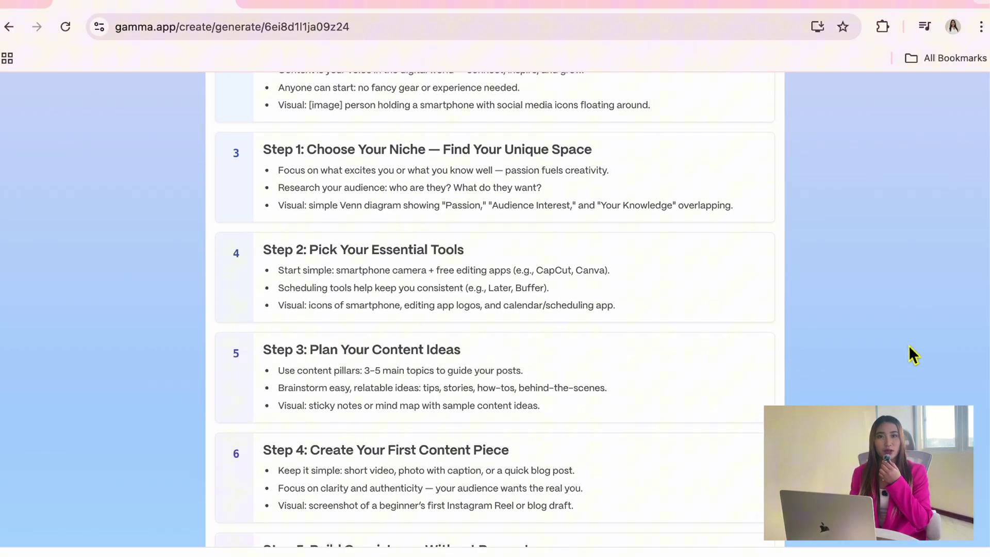
scroll(913, 355, down, 4)
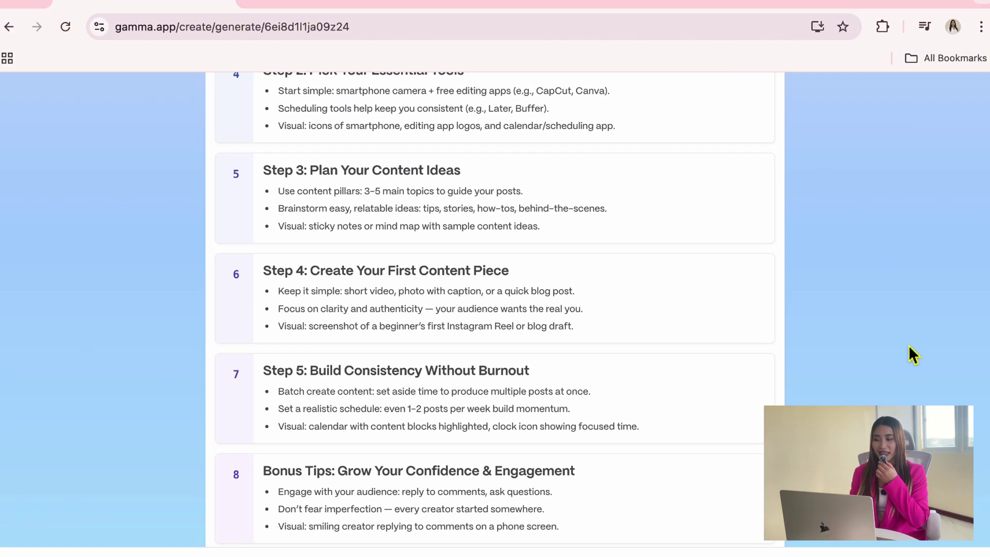
scroll(914, 355, down, 3)
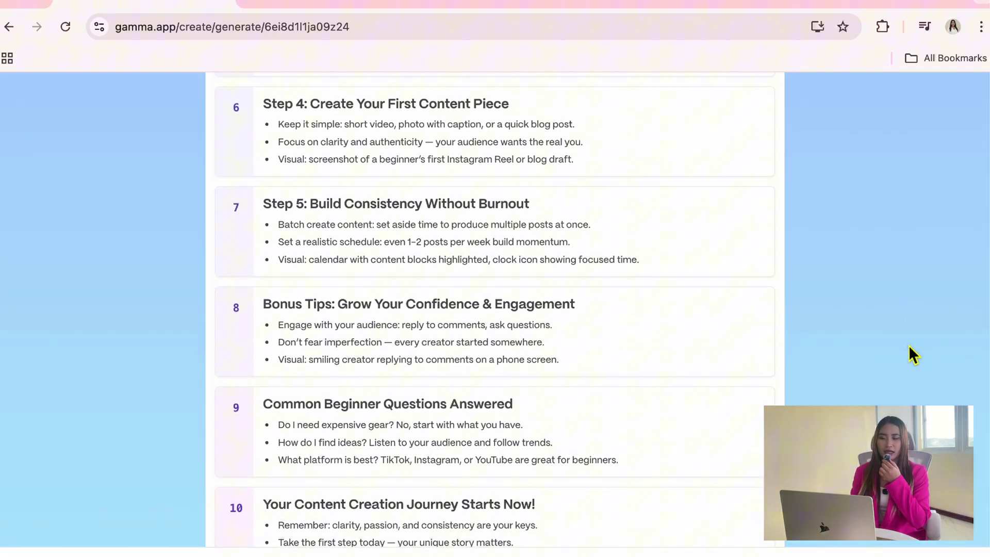
scroll(914, 355, down, 2)
scroll(897, 361, up, 15)
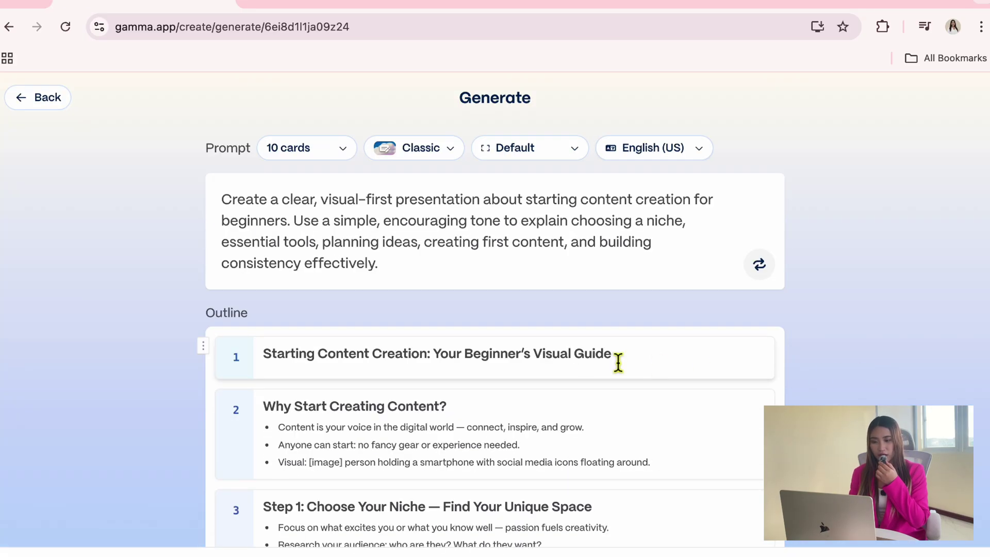
- Retitle card 1 'Content Creation for Beginners: A Simple Starter Guide'
click(634, 362)
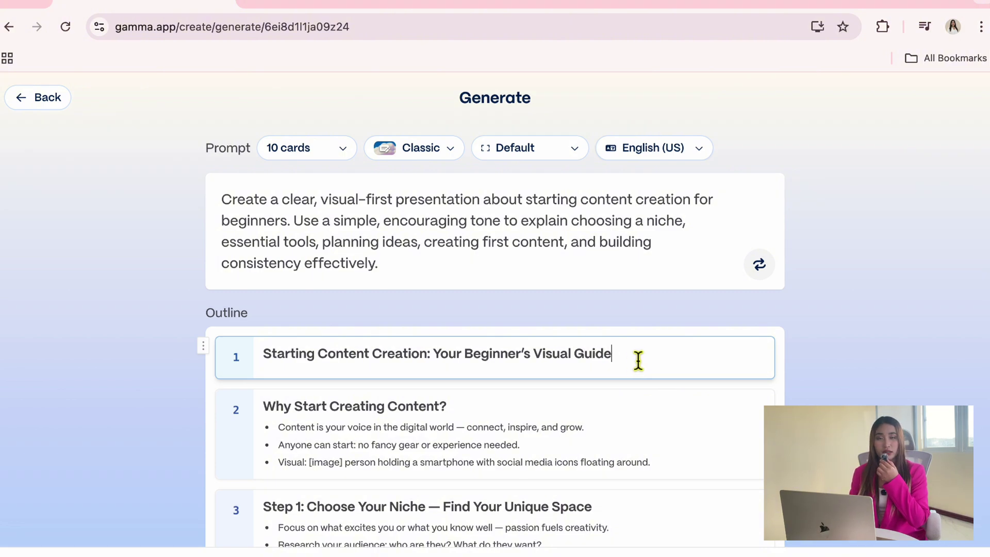
drag(630, 354, 263, 354)
key(BackSpace)
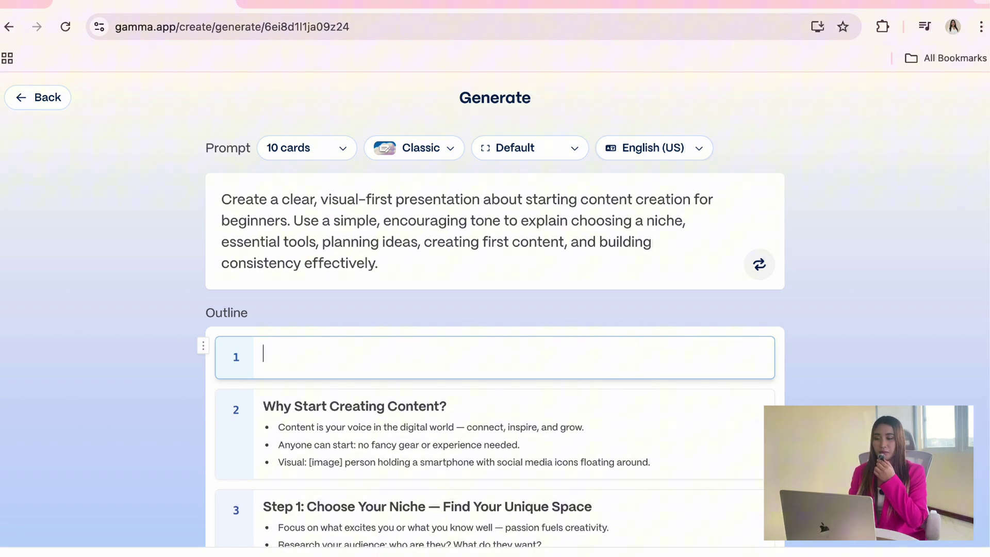
key(ctrl+z)
scroll(215, 320, down, 4)
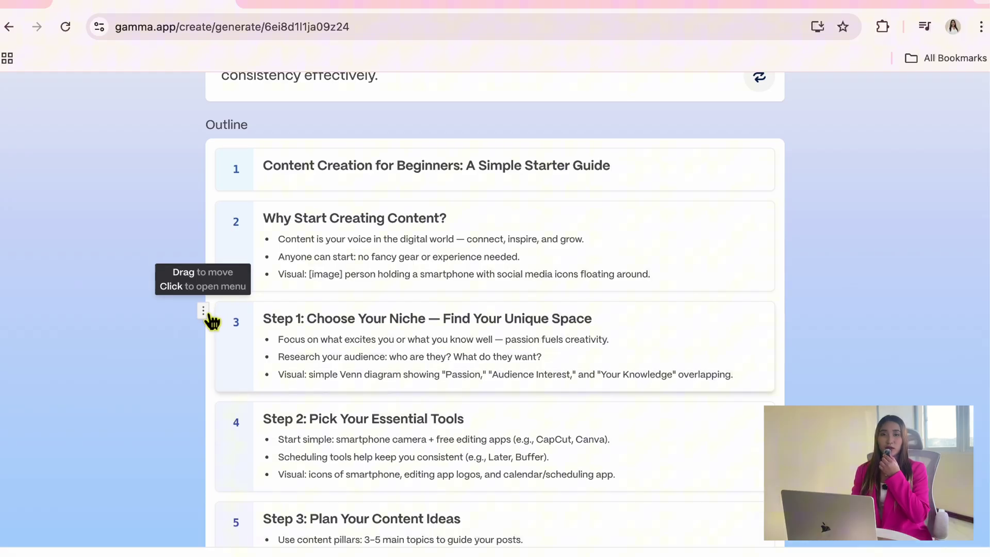
click(205, 312)
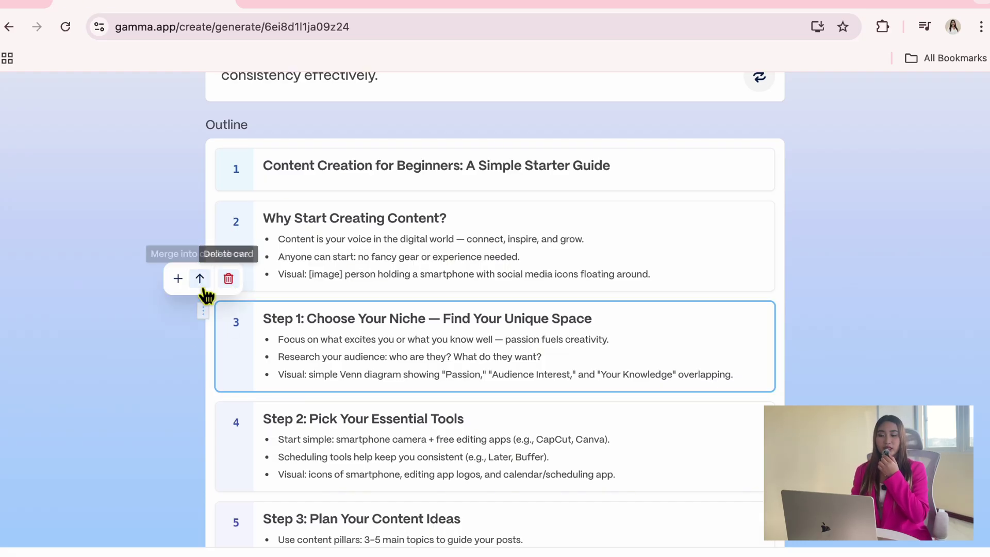
- Choose the Prism theme from the full list of themes
scroll(741, 270, down, 8)
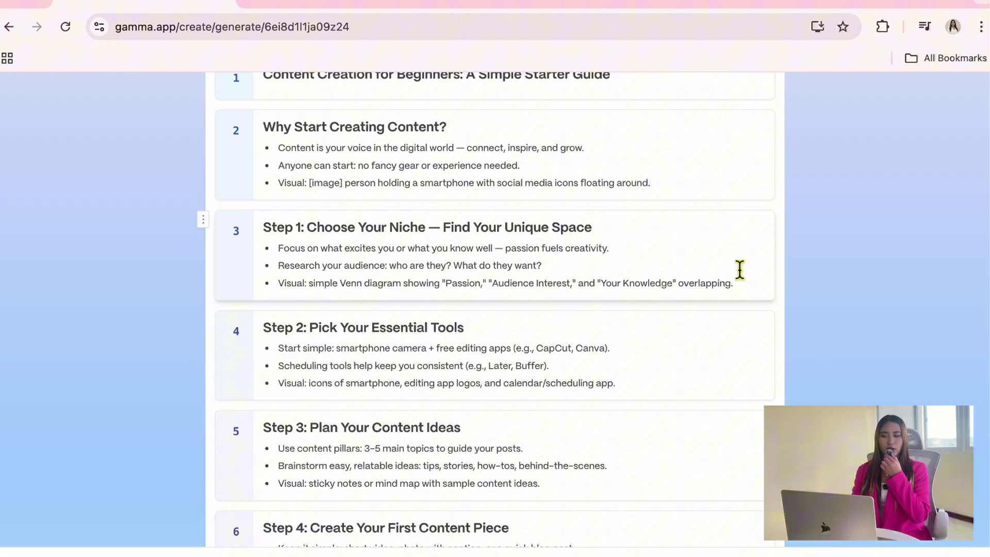
scroll(741, 269, down, 10)
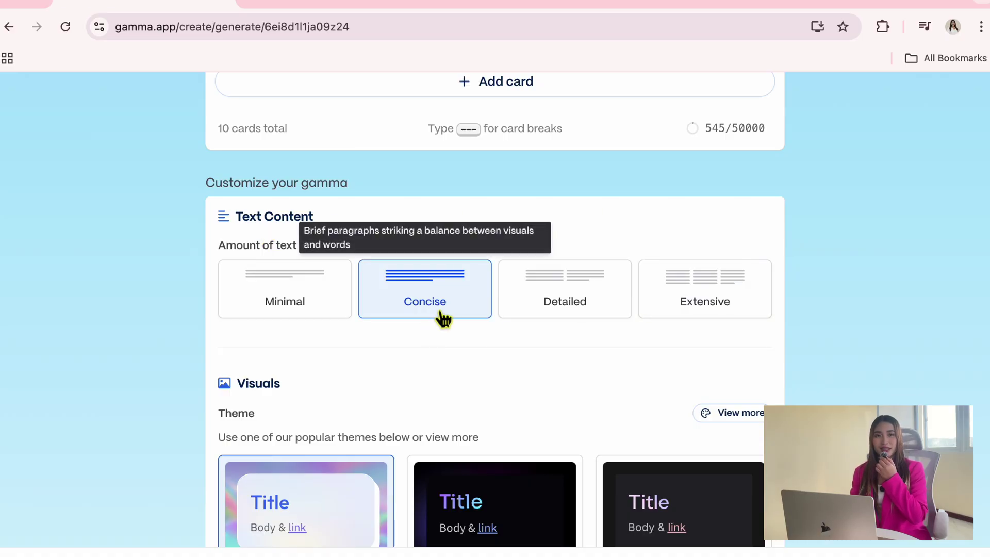
scroll(385, 335, down, 3)
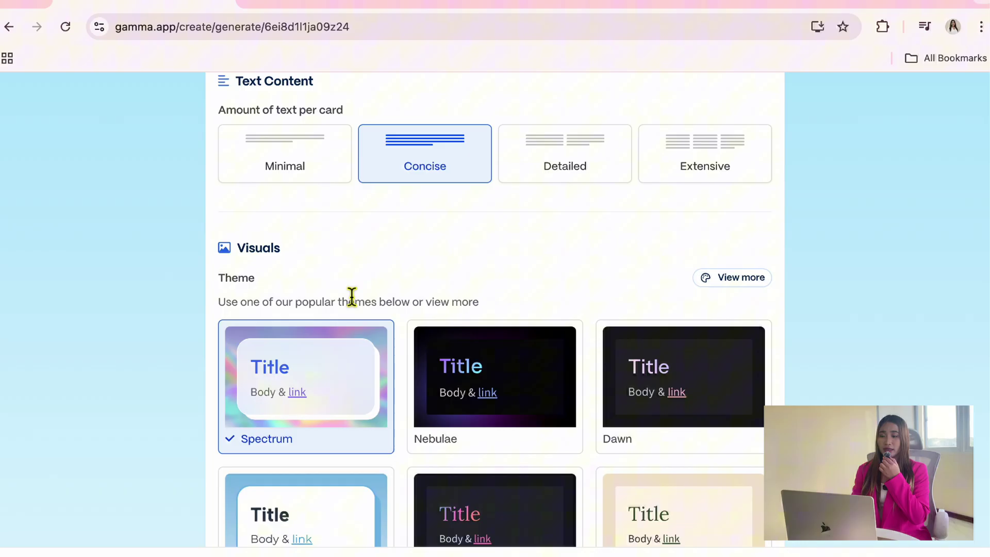
scroll(751, 190, down, 1)
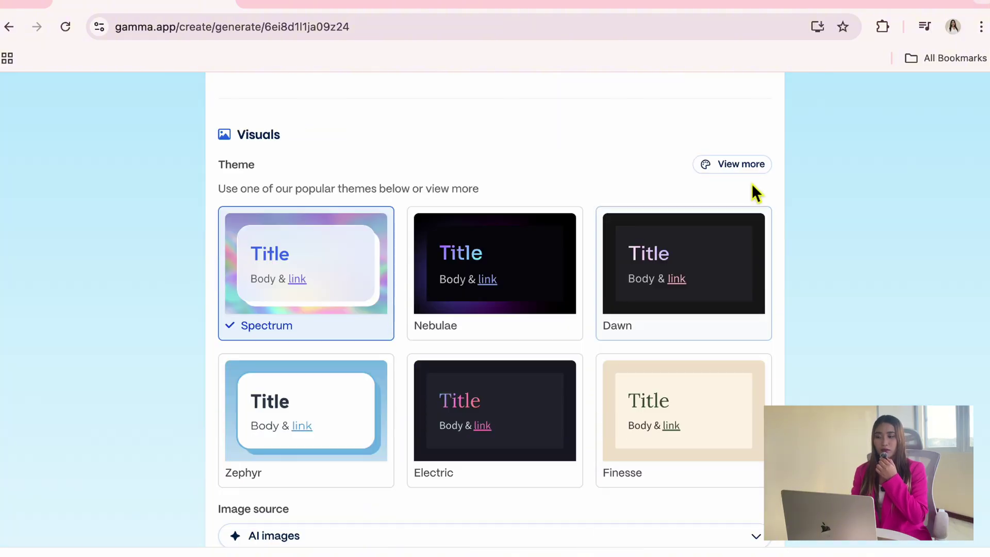
click(757, 166)
scroll(289, 331, down, 8)
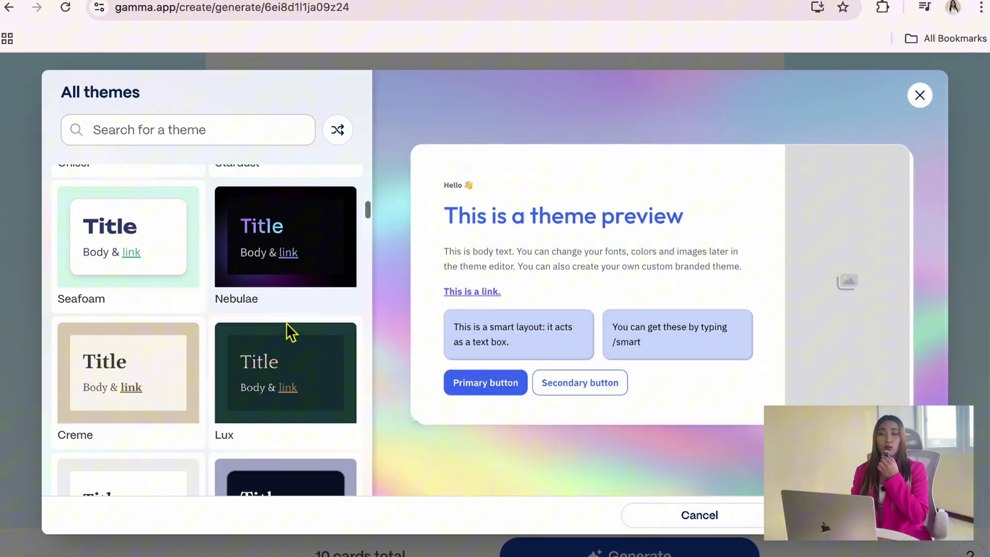
scroll(294, 333, down, 1)
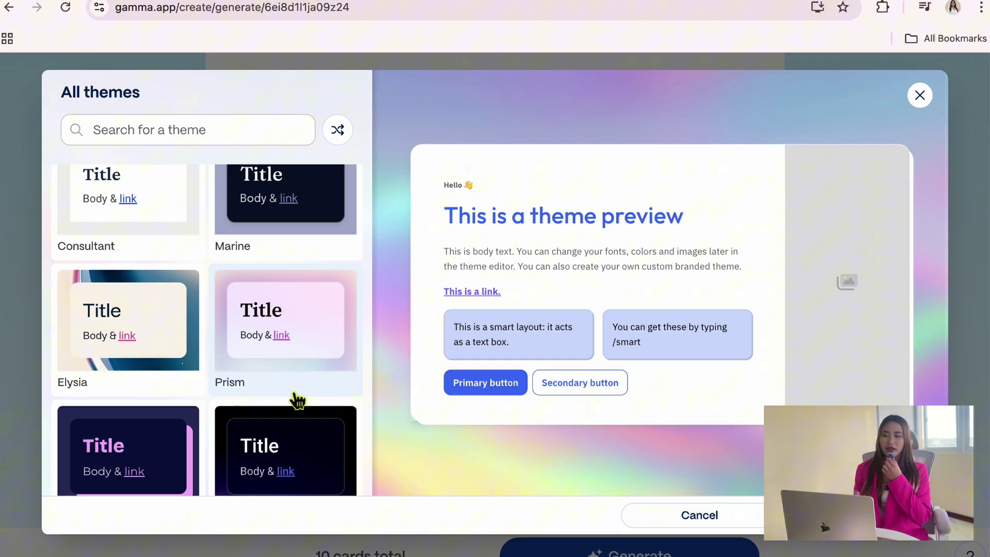
click(328, 377)
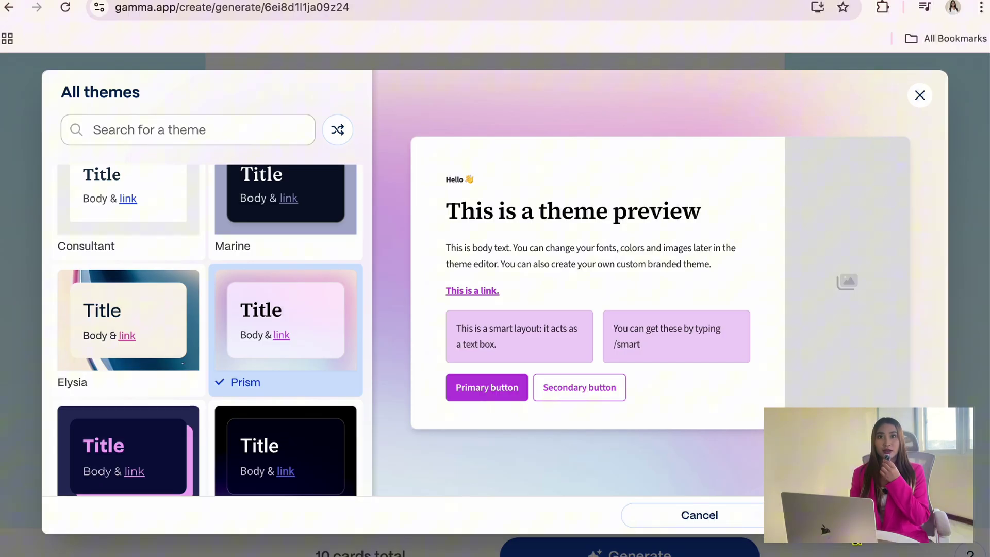
key(Escape)
- Use AI images from the Nano Banana Pro model in Photorealistic style
scroll(333, 270, down, 5)
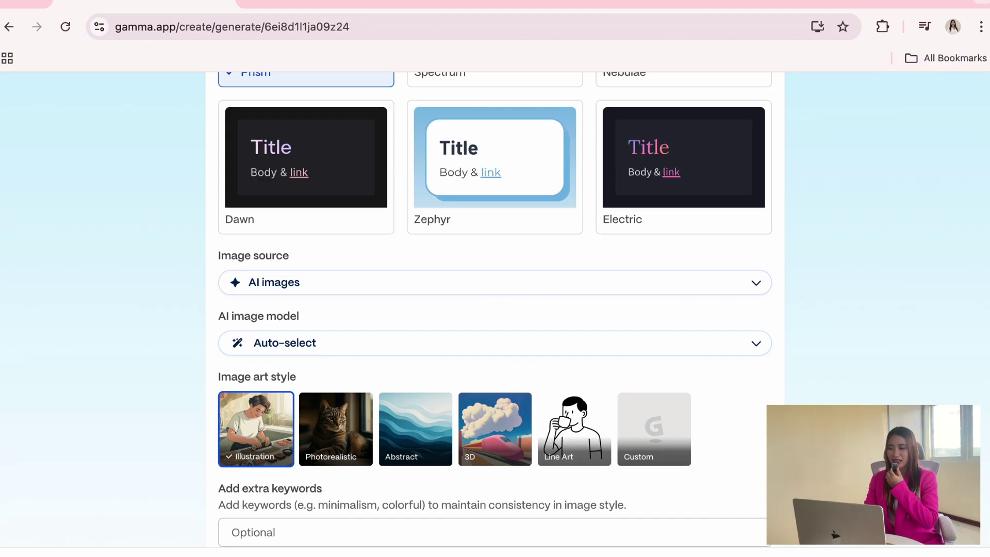
click(281, 273)
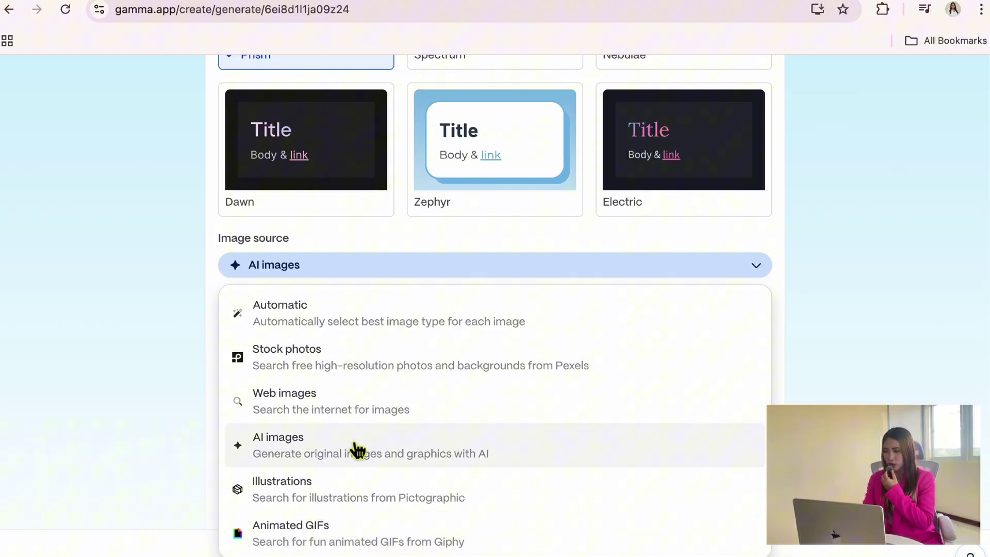
click(358, 450)
click(397, 323)
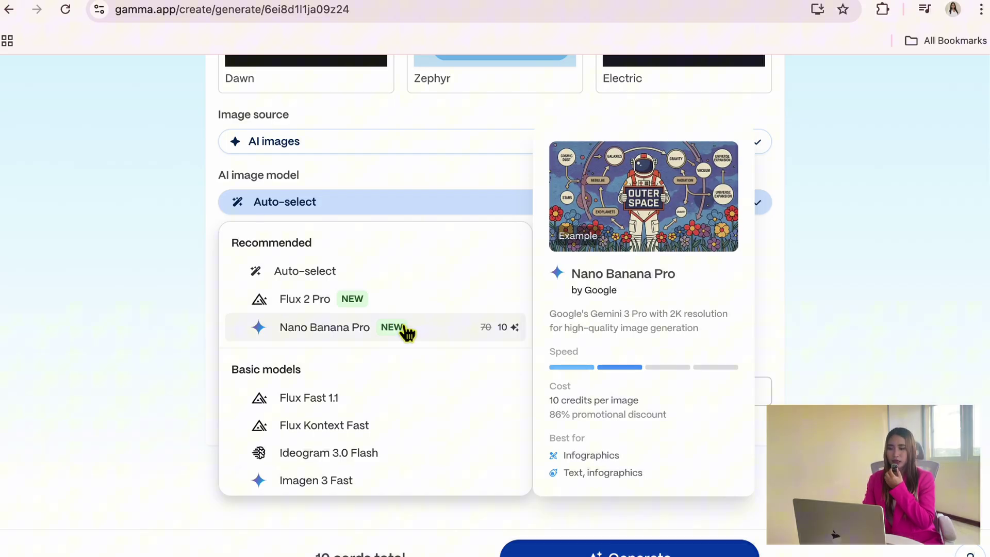
click(397, 327)
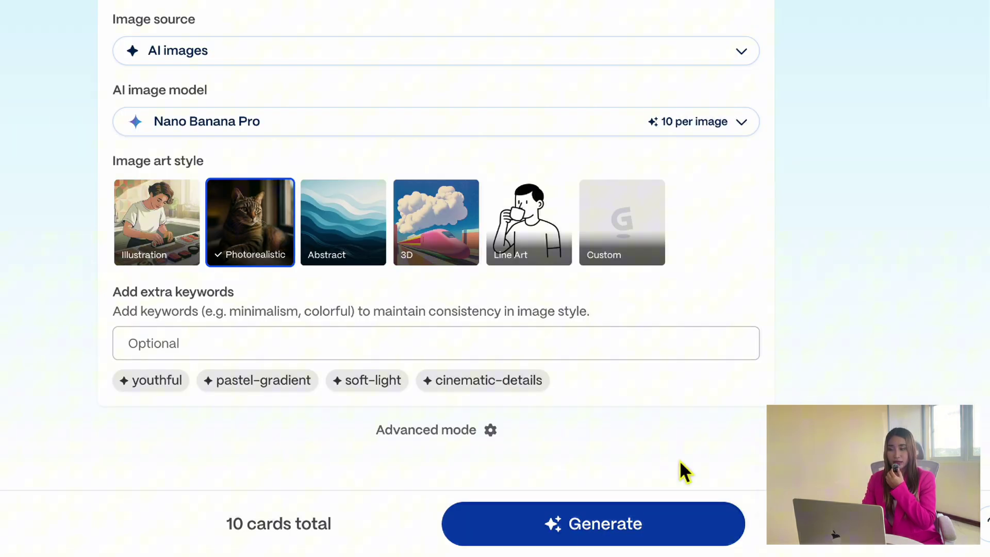
- Generate the Prism deck from the 10-card outline
click(702, 539)
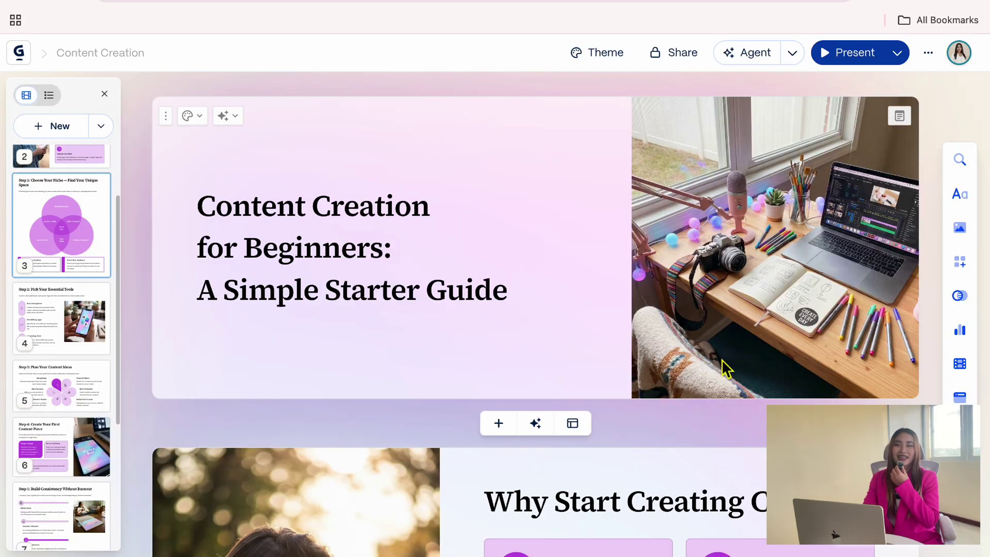
scroll(927, 392, down, 7)
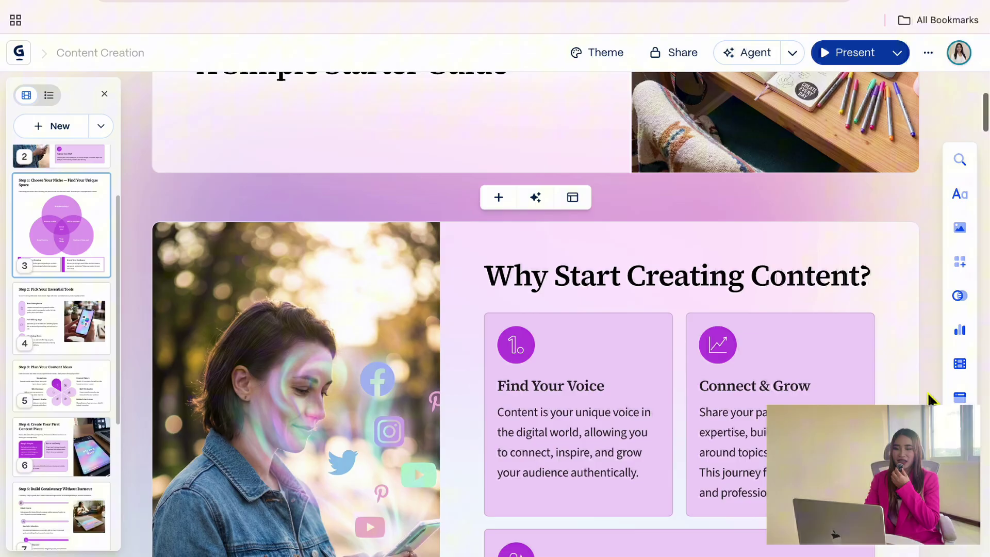
scroll(927, 392, down, 8)
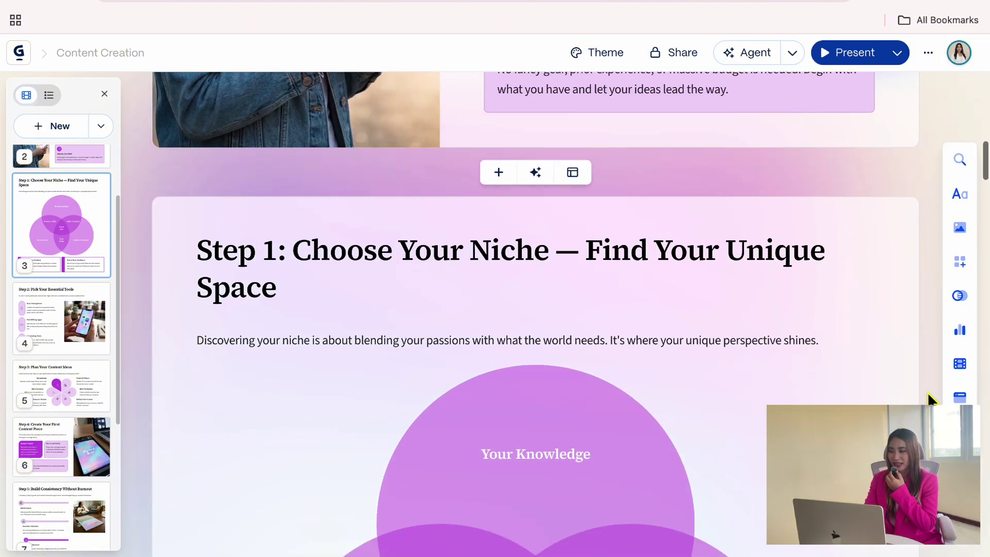
scroll(927, 391, down, 3)
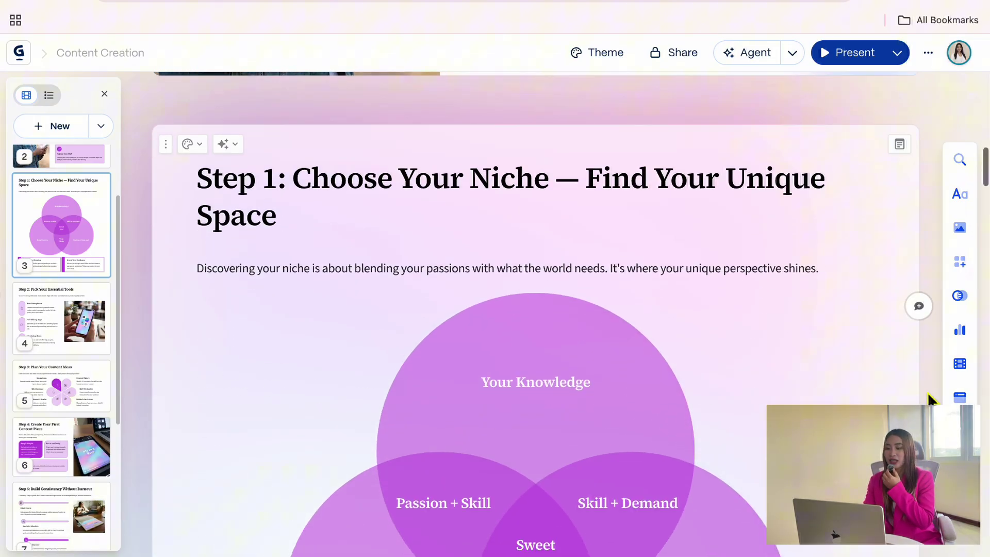
scroll(928, 392, down, 8)
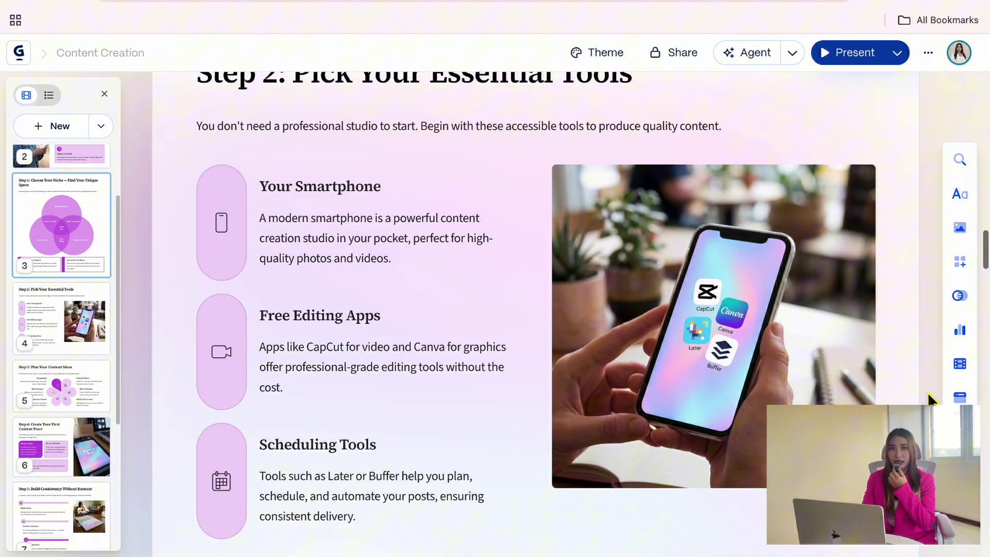
- Scroll through the generated slides down to the 'Create. Share. Grow.' closing card
scroll(928, 397, up, 1)
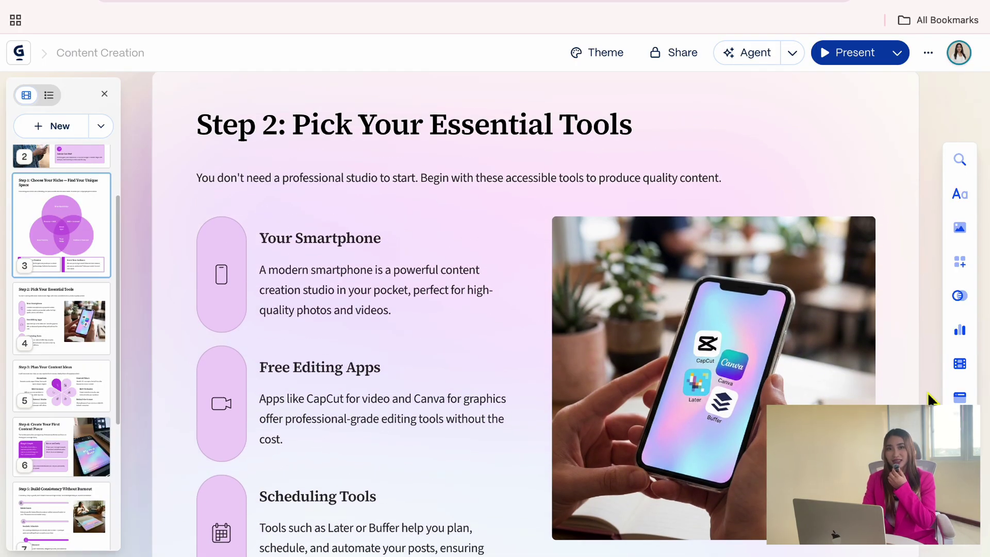
scroll(928, 392, down, 3)
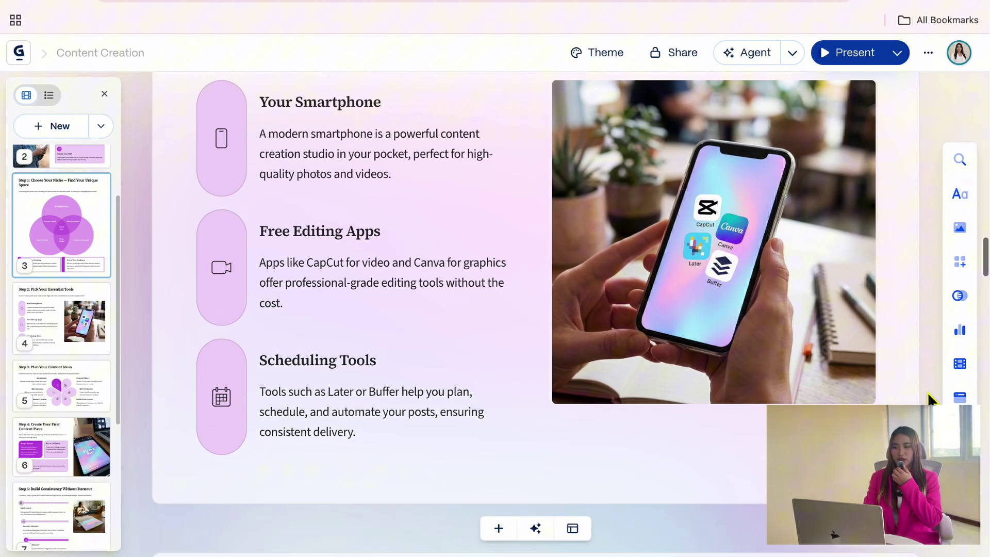
scroll(928, 396, down, 6)
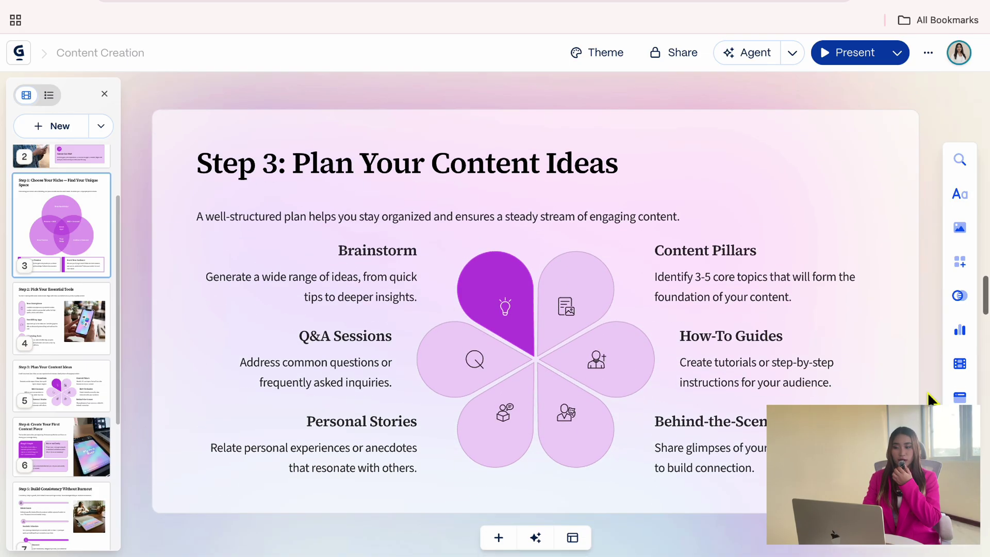
scroll(927, 392, down, 4)
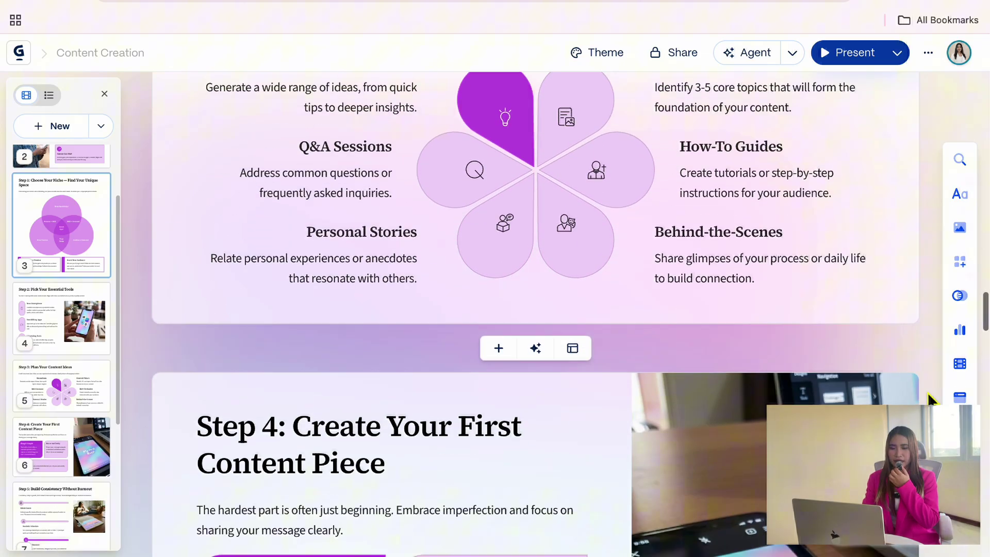
scroll(927, 393, down, 7)
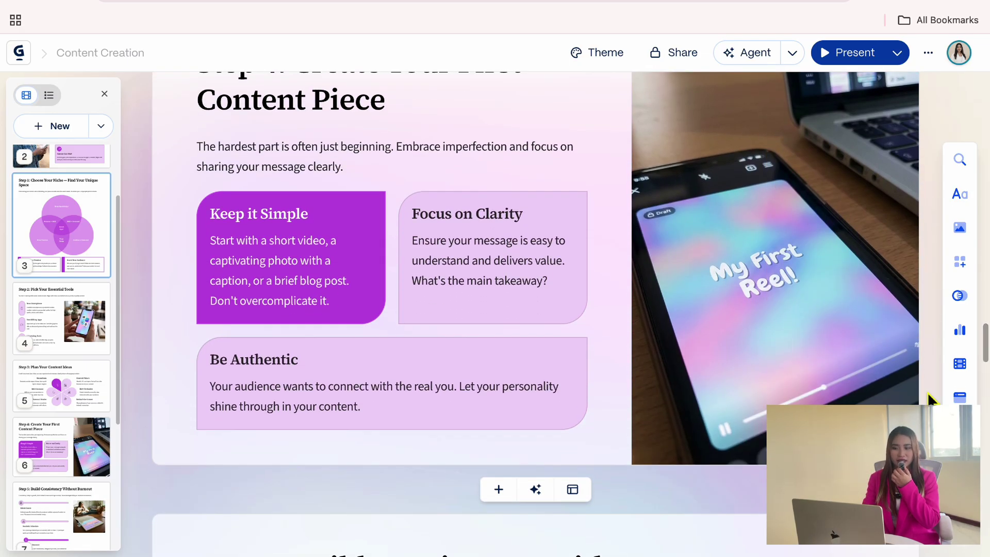
scroll(927, 392, down, 8)
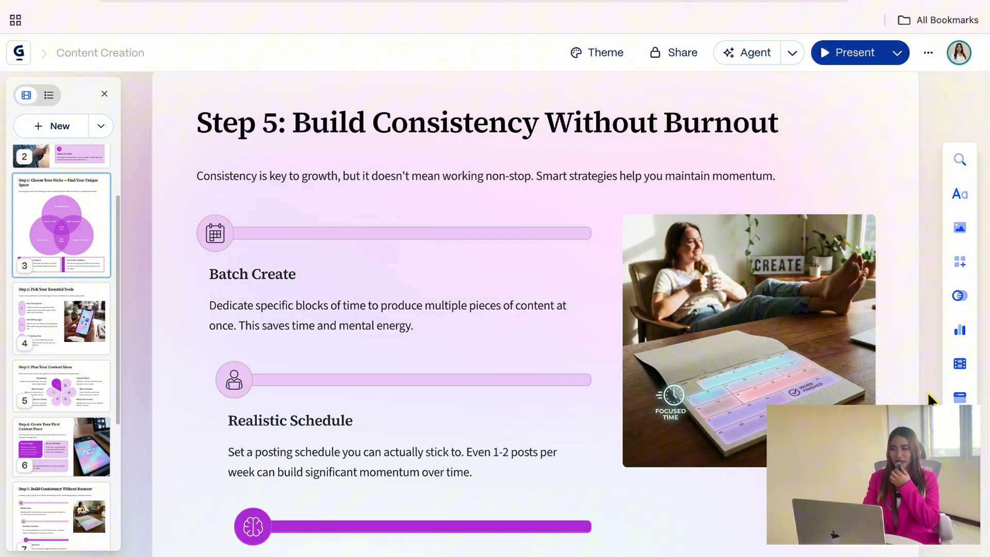
scroll(928, 395, down, 10)
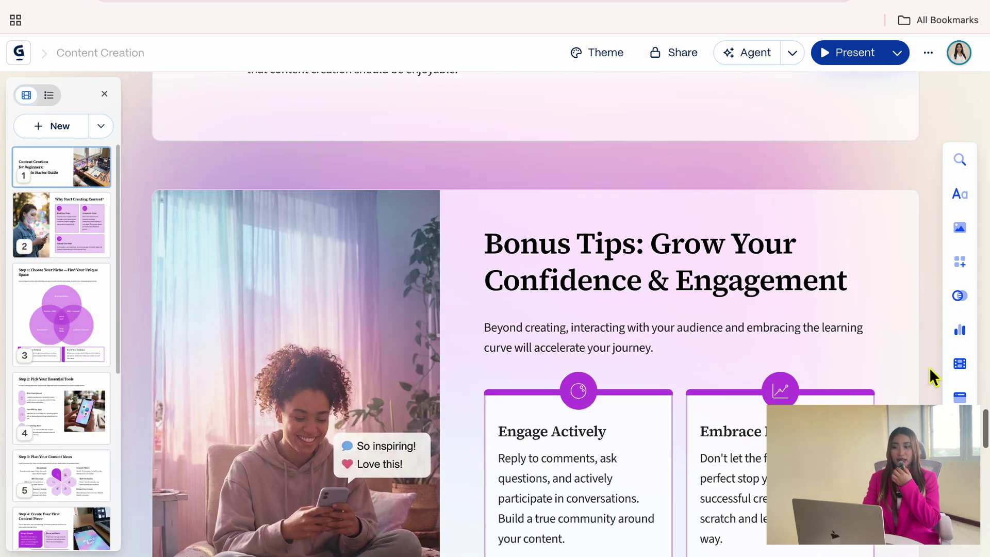
scroll(930, 369, down, 8)
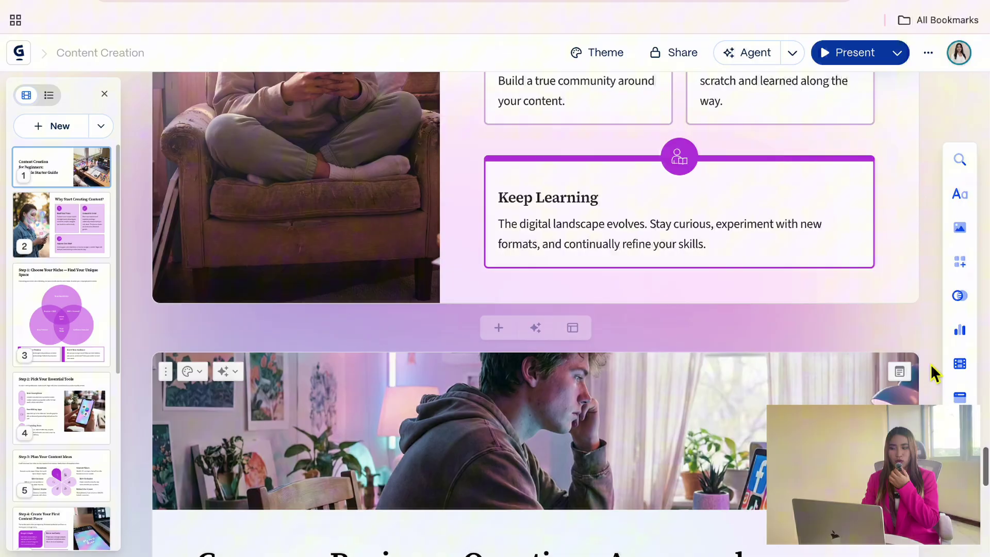
scroll(932, 367, down, 15)
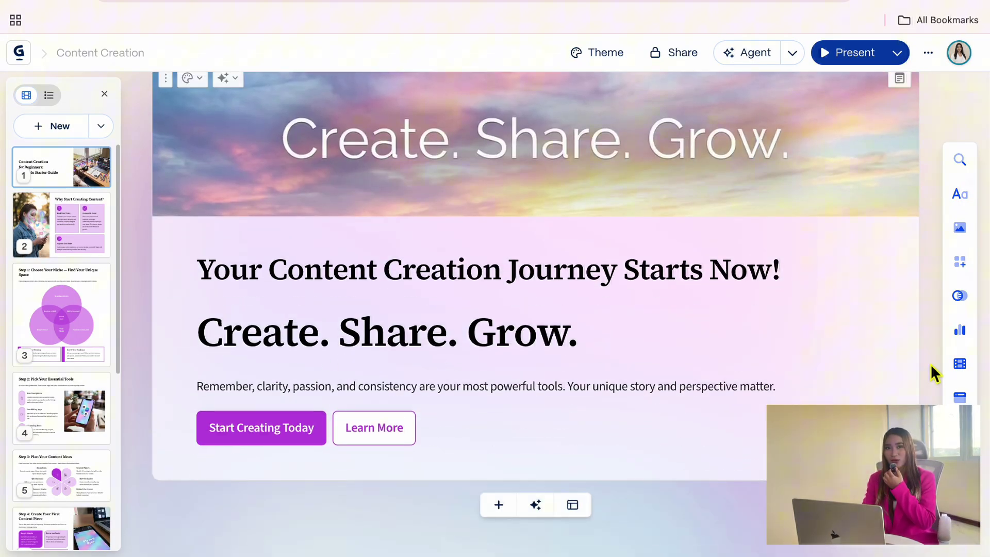
scroll(935, 372, up, 1)
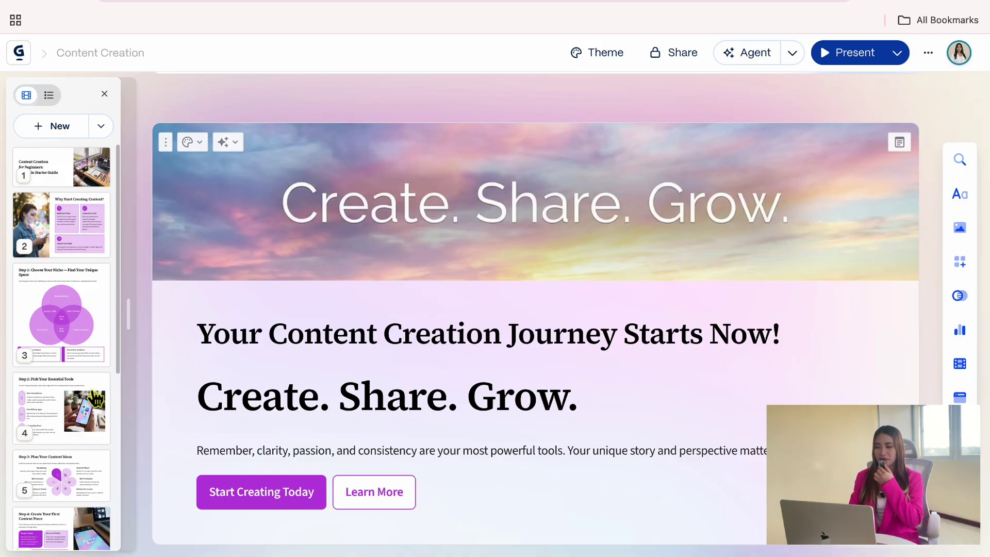
- Add a Heading 4 subtitle 'Learn the basics, tools, and steps to create your first content' plus the author's byline
click(93, 176)
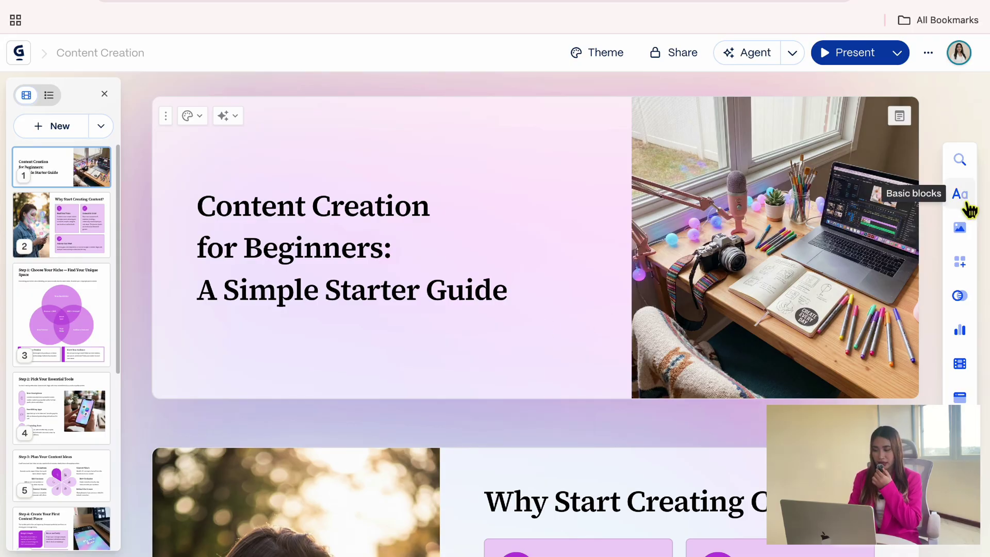
click(969, 208)
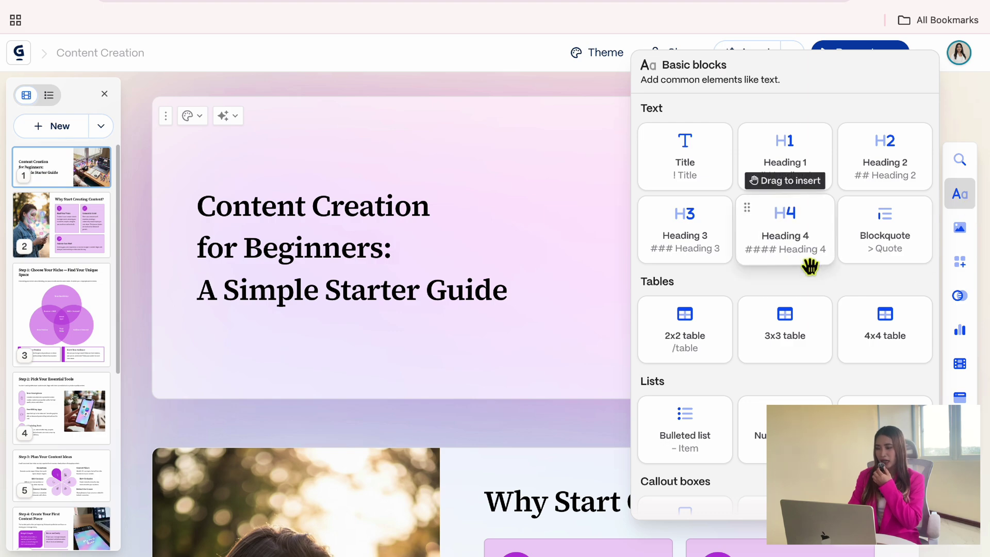
drag(810, 265, 317, 365)
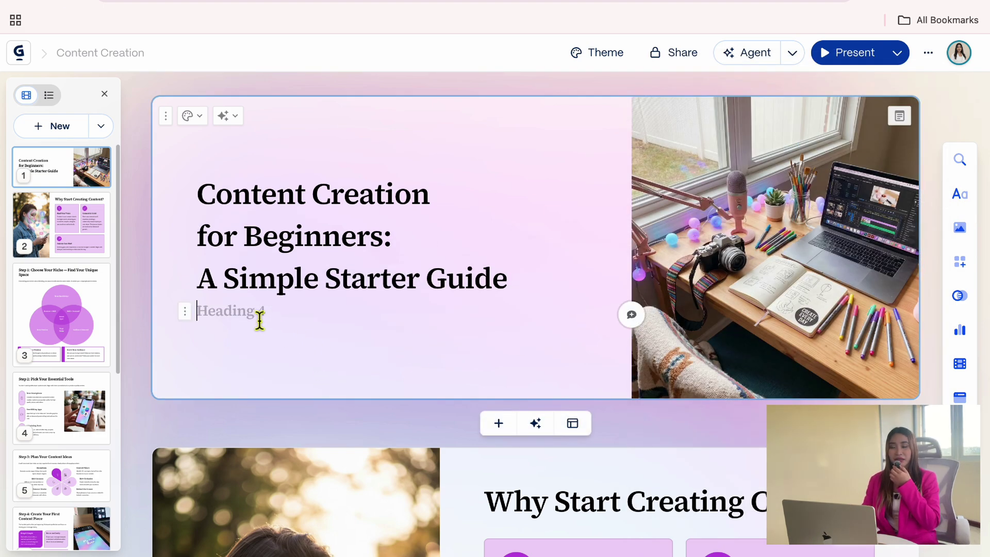
text(Learn the basics, tools, and steps to create your first content)
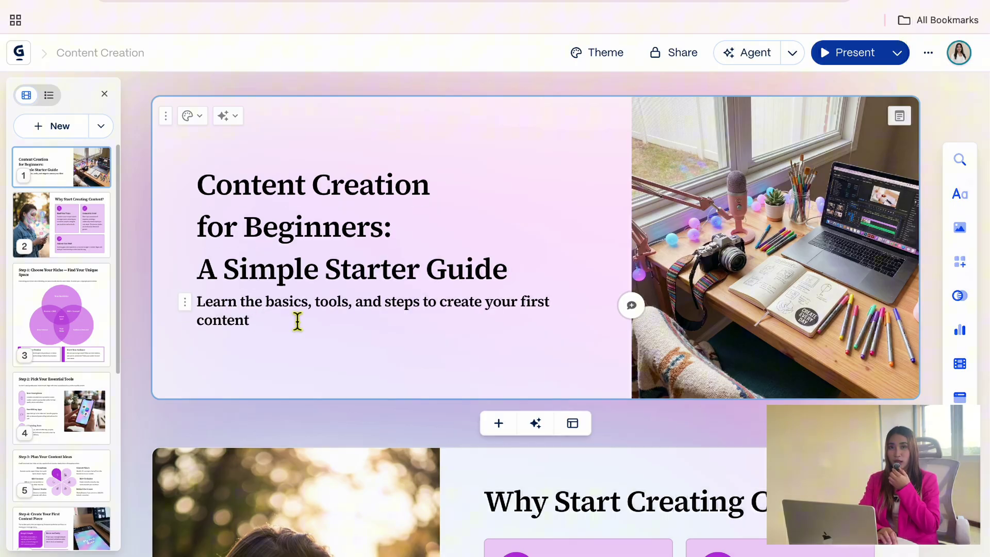
click(499, 345)
text(by Shella Finance)
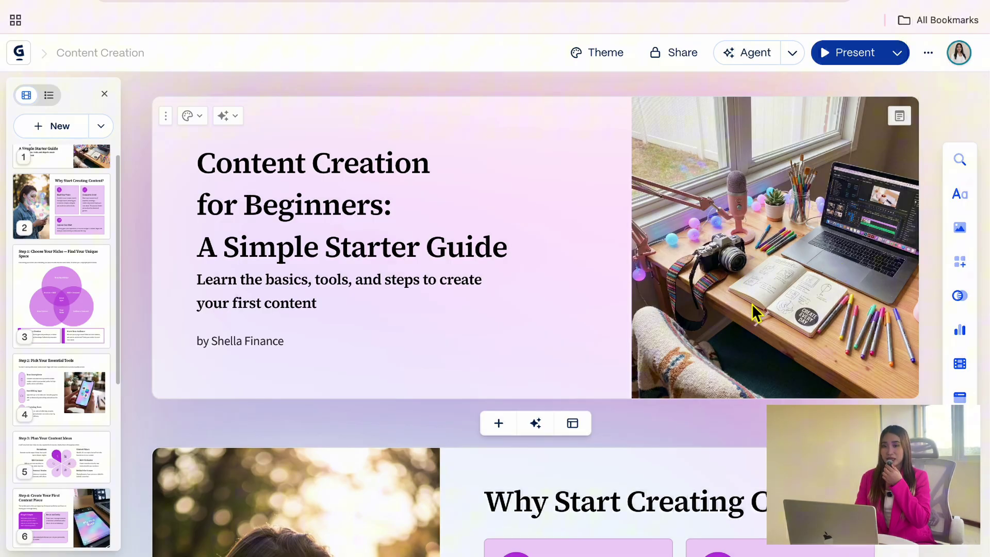
- Generate an AI overview card after the title slide from a pasted description
scroll(520, 330, down, 2)
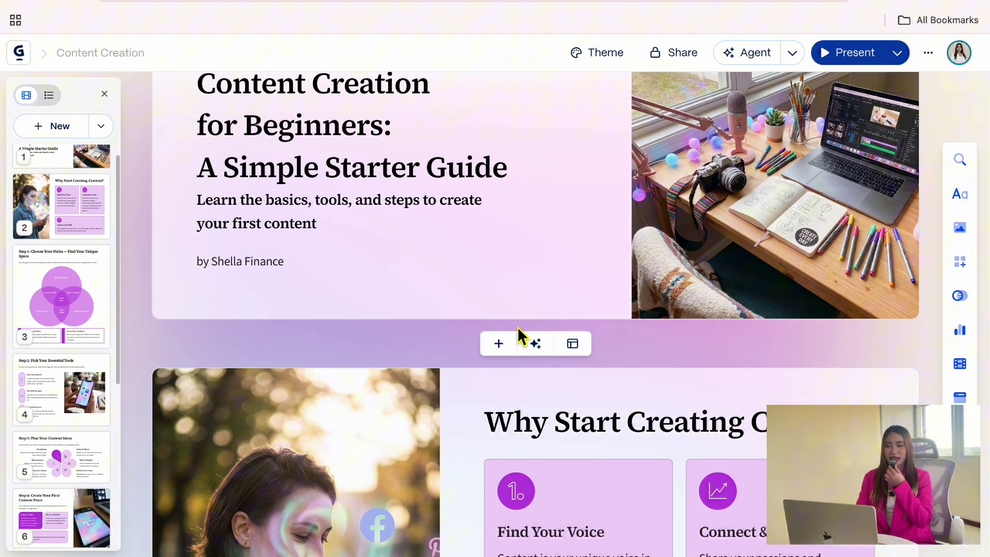
scroll(518, 332, down, 5)
scroll(518, 328, up, 5)
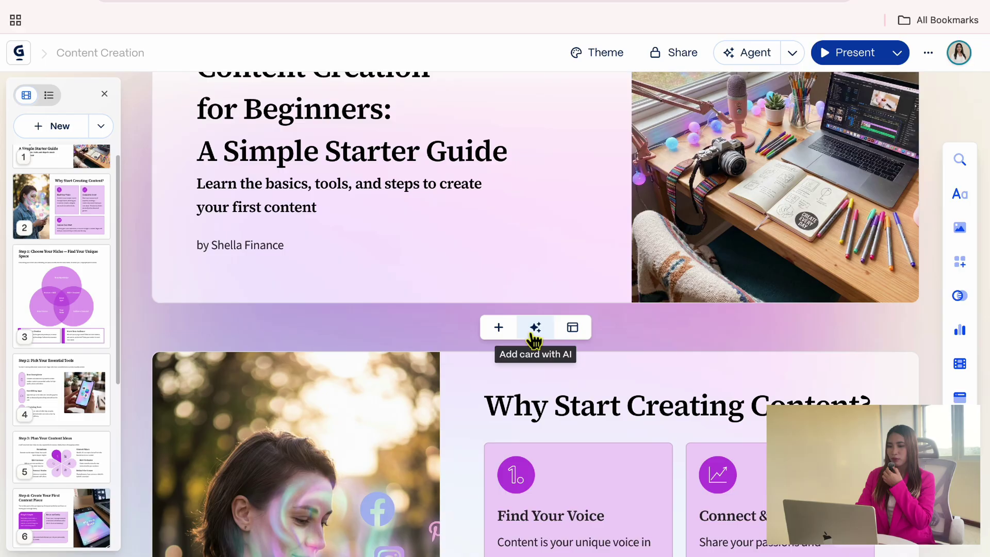
click(541, 334)
text(Create an overview of the topics. List what beginners will learn in this presentation)
double_click(335, 312)
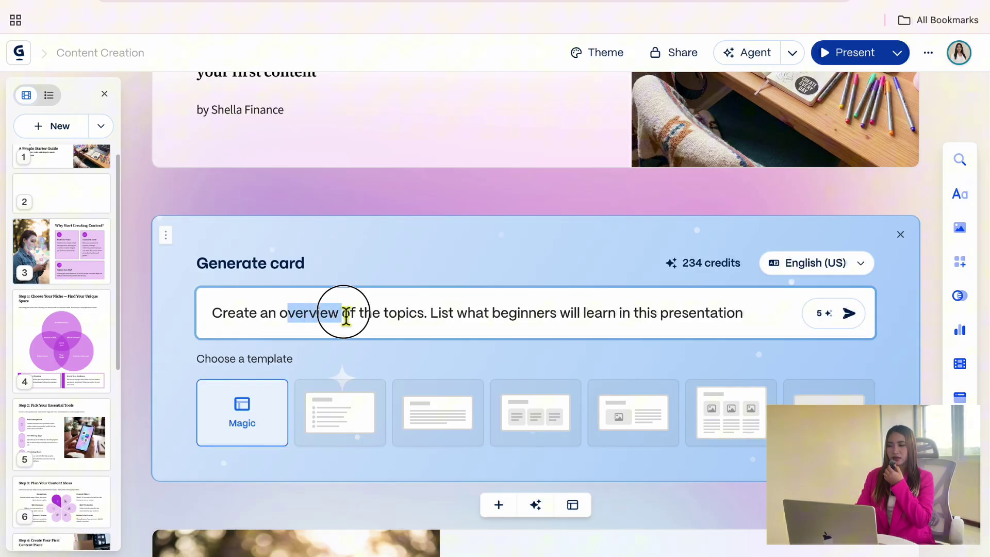
click(500, 323)
click(848, 319)
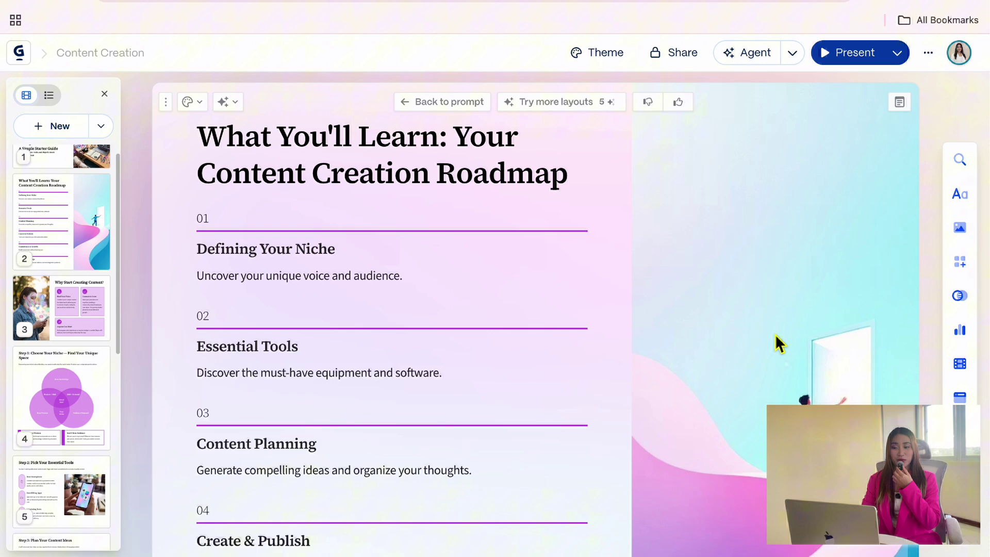
- Lay out the six roadmap topics as a numbered-circle grid and remove the card's image
scroll(775, 334, down, 4)
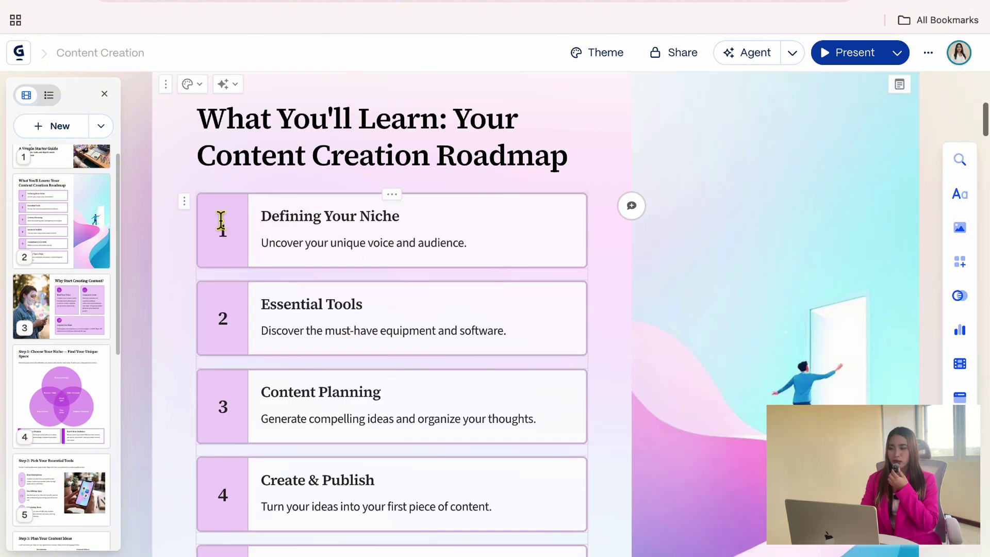
click(186, 204)
click(537, 170)
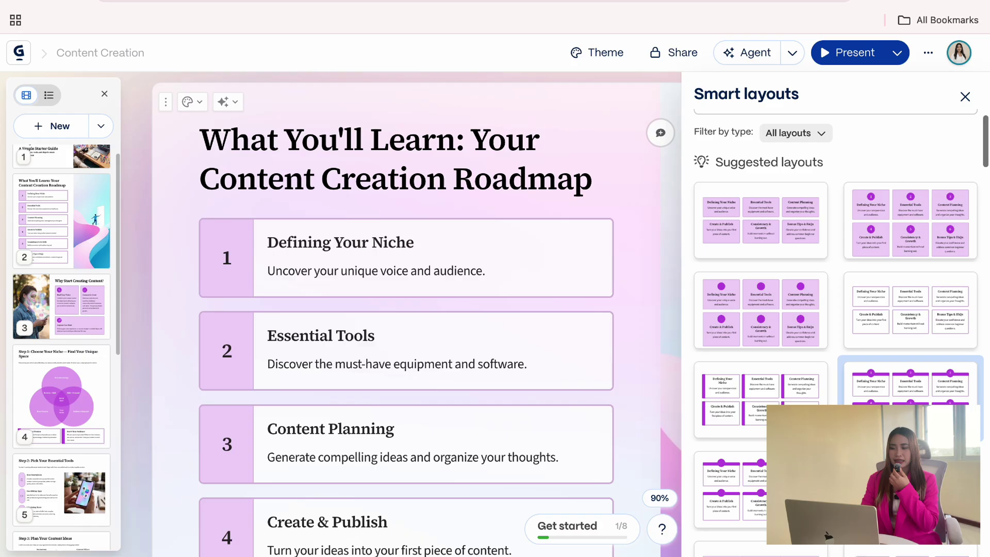
click(910, 384)
scroll(789, 400, down, 6)
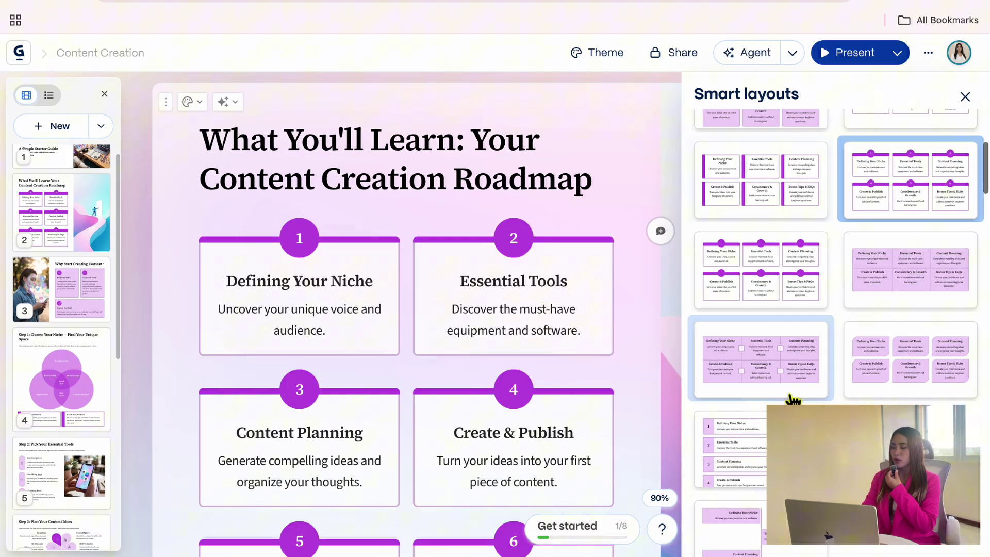
click(756, 334)
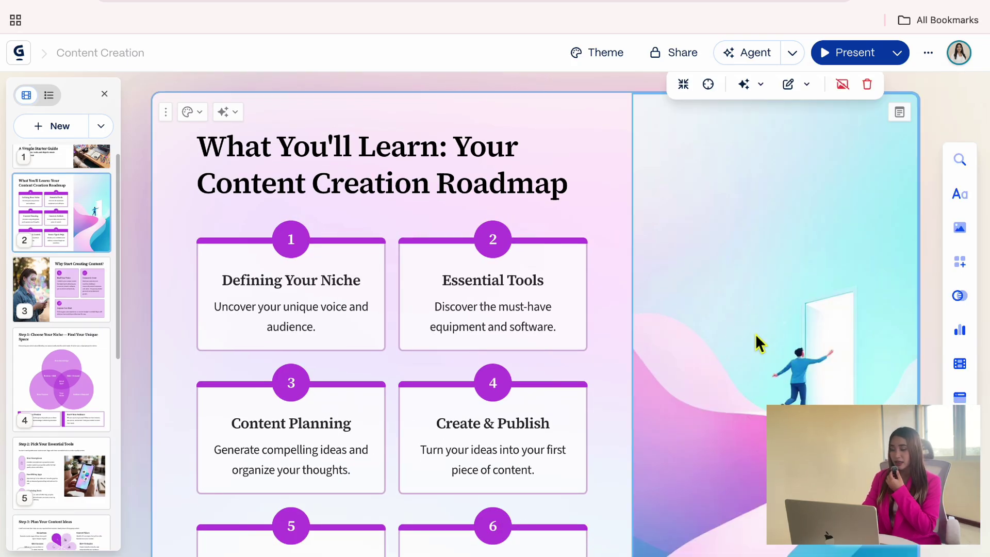
click(872, 94)
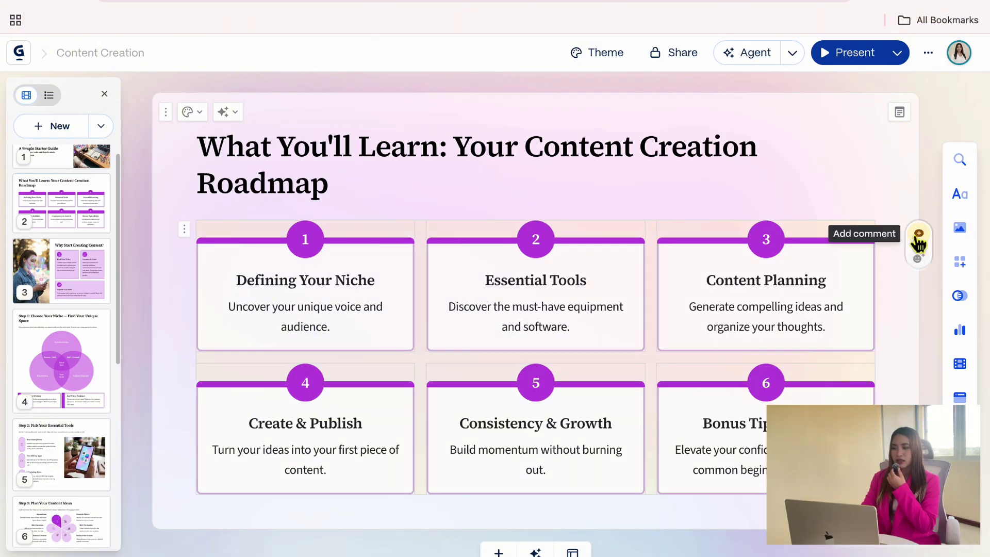
- Apply the AI Animate action to the woman-with-phone photo on 'Why Start Creating Content?'
scroll(932, 200, down, 8)
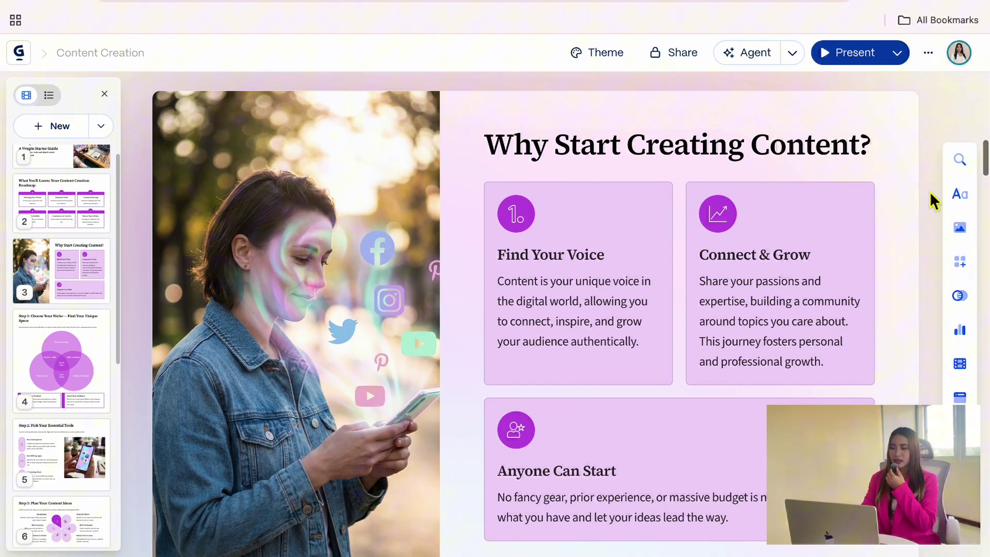
scroll(932, 200, down, 1)
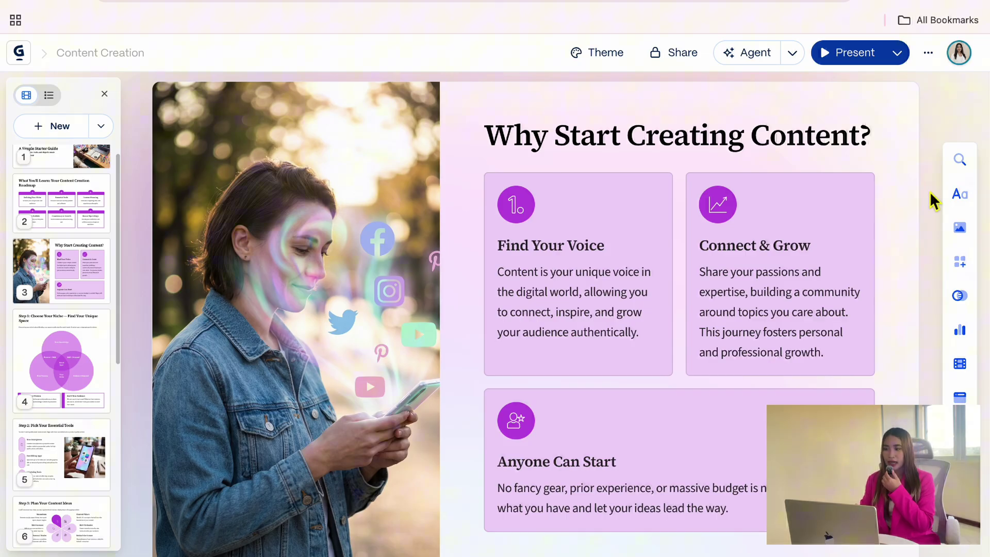
click(311, 252)
click(281, 91)
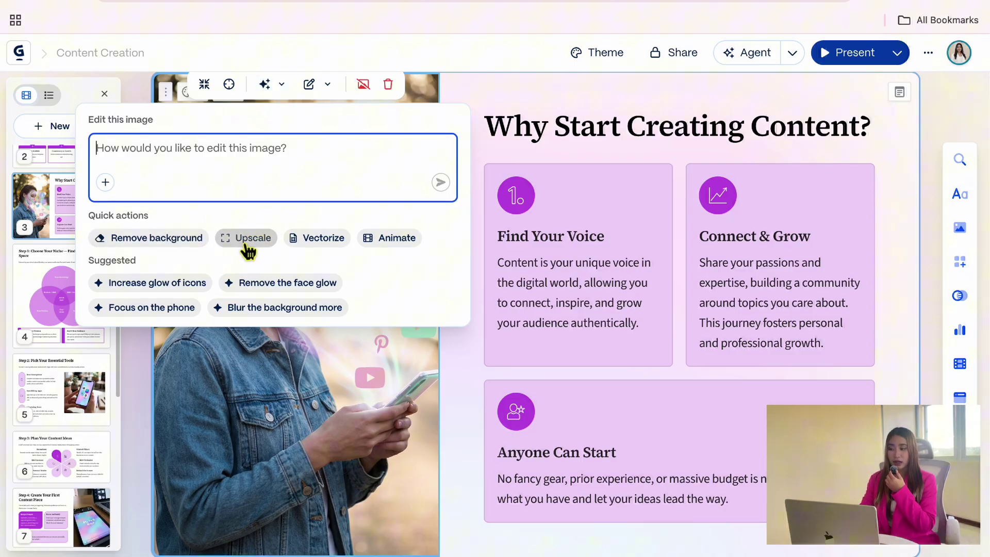
click(410, 244)
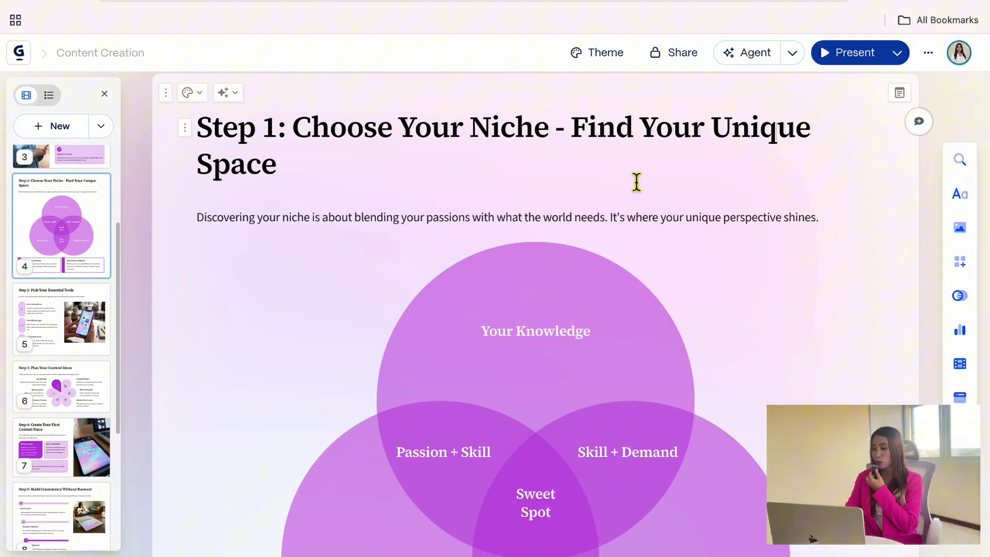
- Shorten the Step 1 title by deleting '- Find Your Unique Space'
click(577, 147)
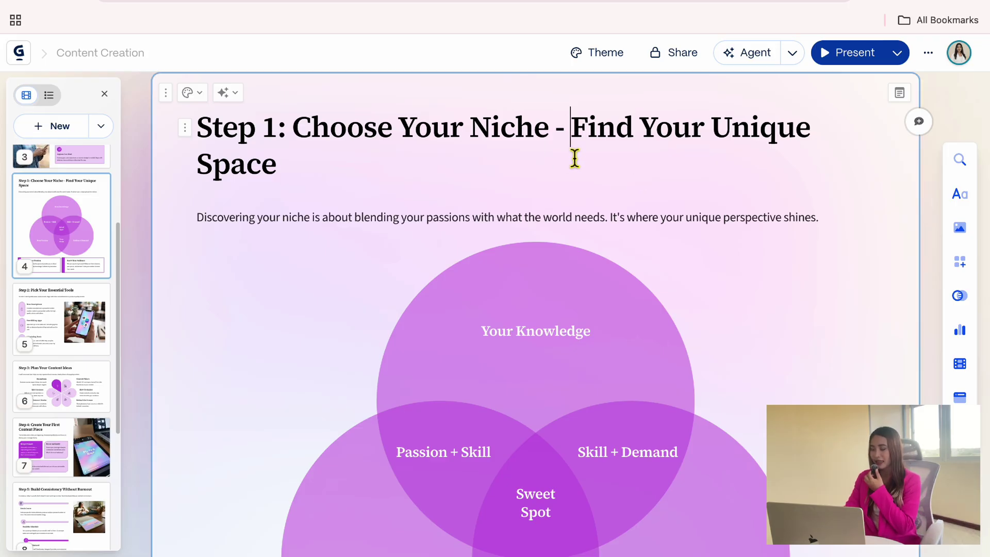
drag(563, 137, 564, 162)
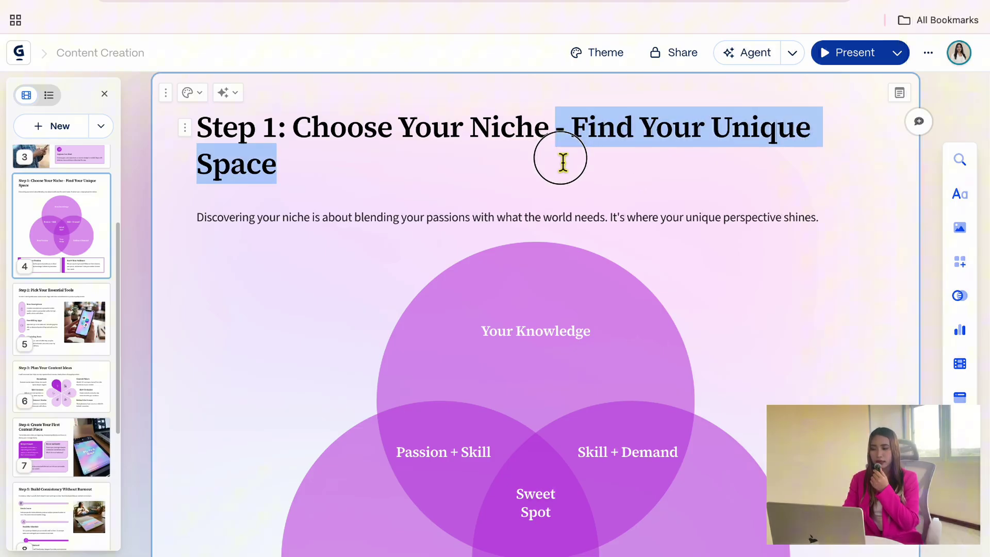
key(BackSpace)
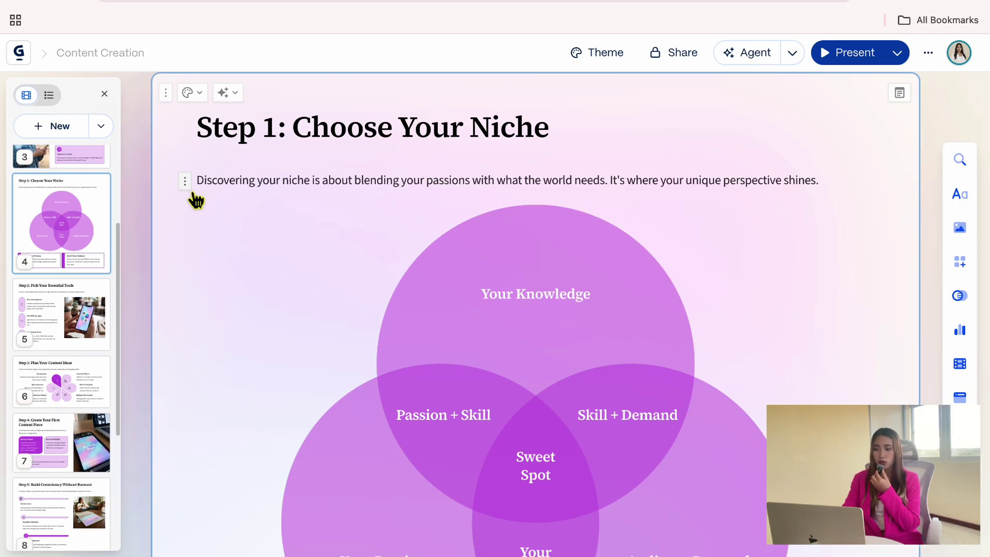
- Have AI rewrite the intro paragraph to define what a niche is
click(195, 196)
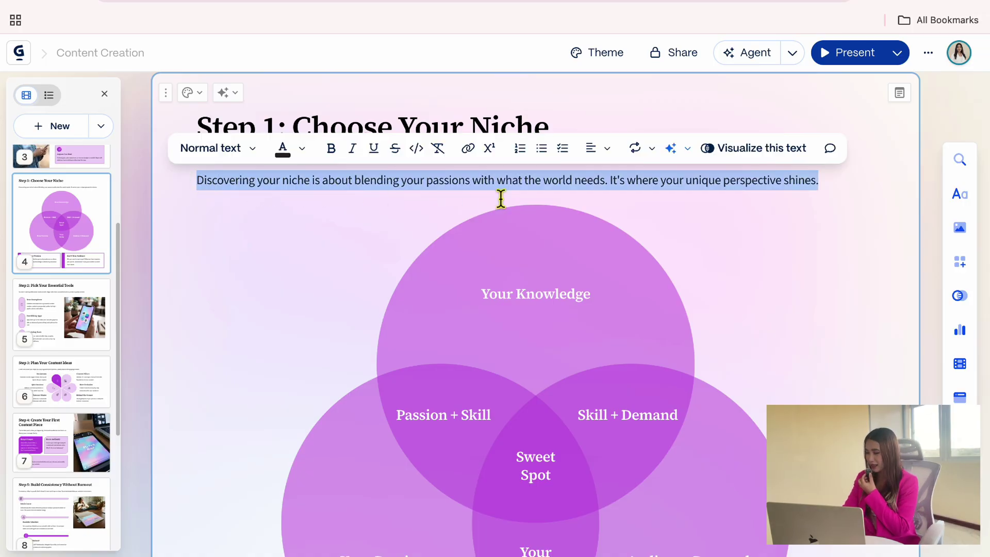
click(680, 154)
text(define what a niche is)
click(666, 247)
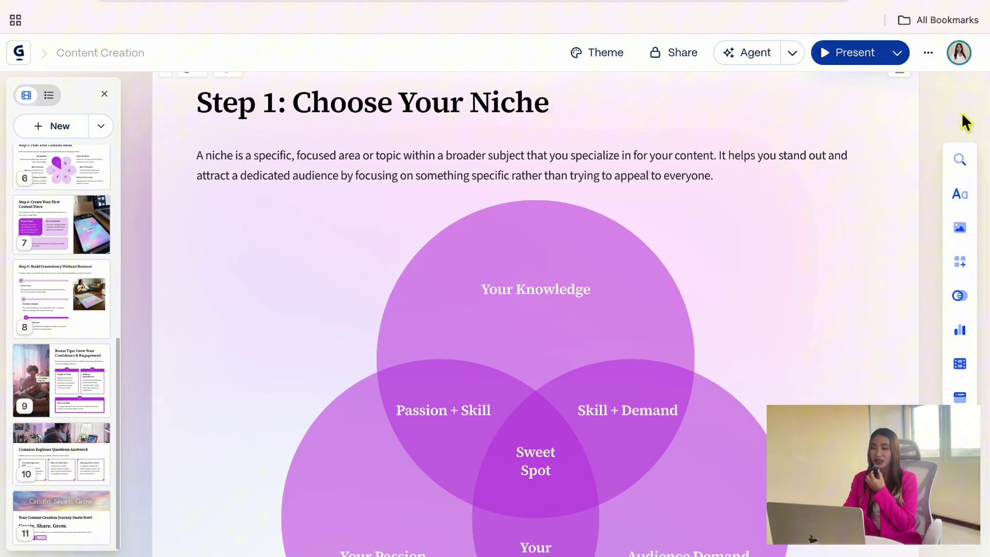
scroll(768, 332, down, 2)
scroll(772, 329, down, 3)
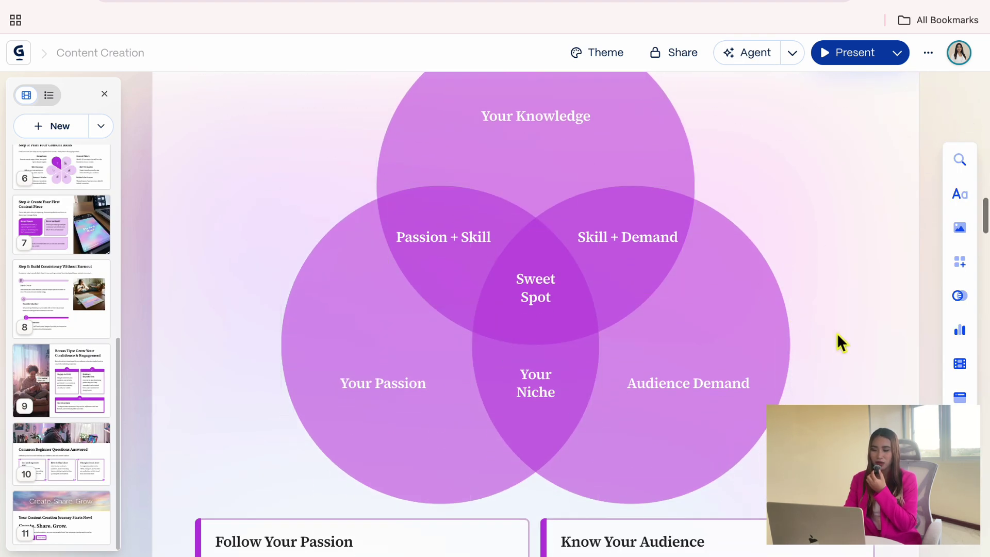
scroll(843, 312, up, 1)
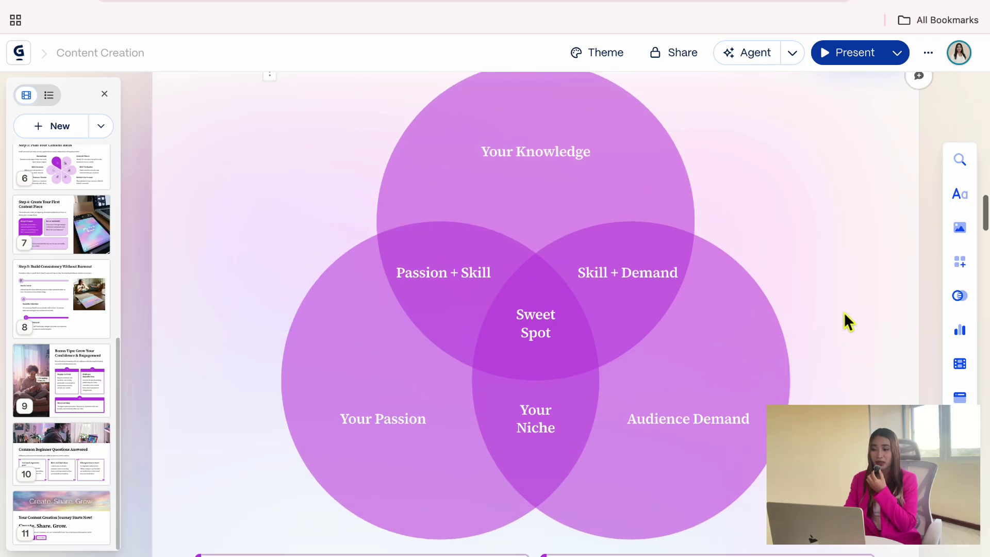
- Rename the Your Knowledge label to Your Skill and add two cards, including Your Sweet Spot
double_click(571, 165)
text(Skill)
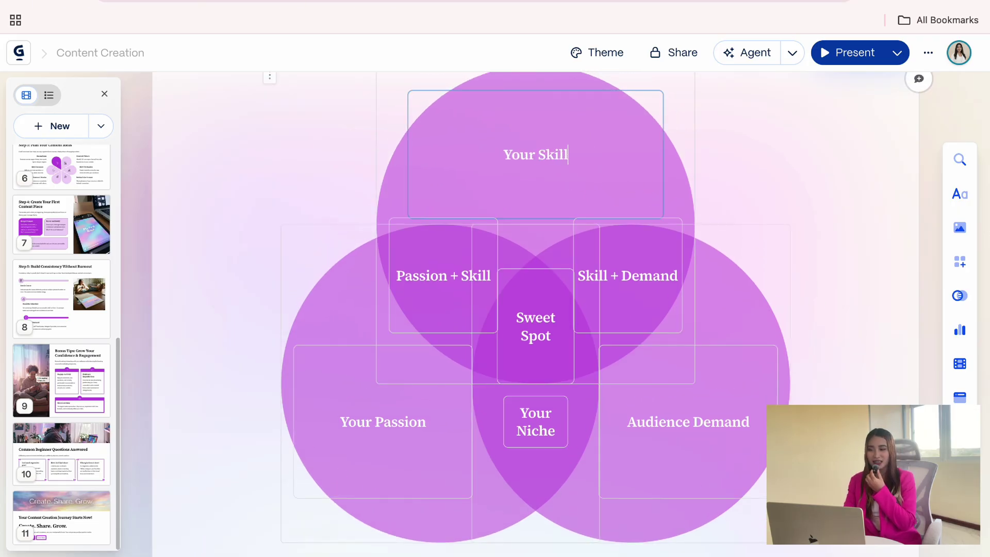
scroll(660, 300, down, 6)
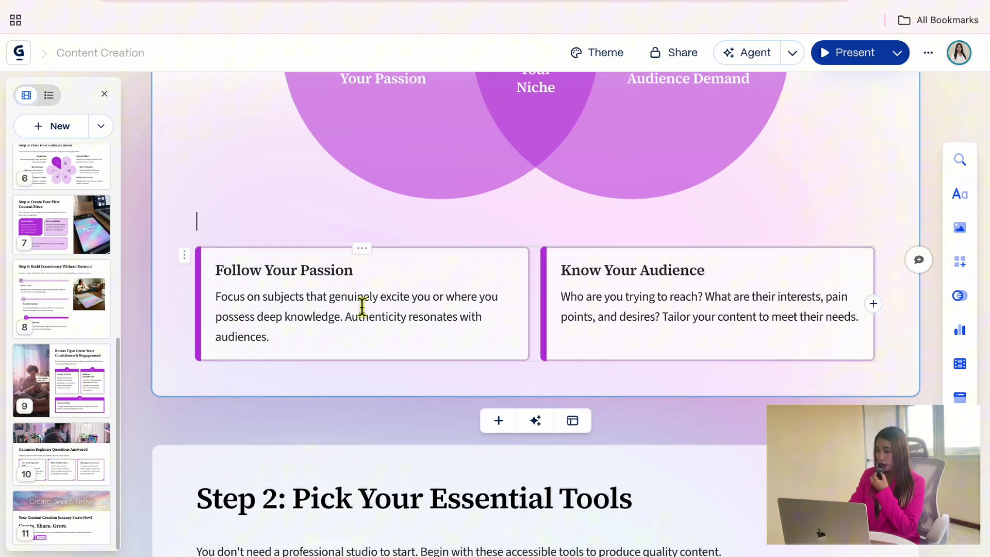
click(873, 304)
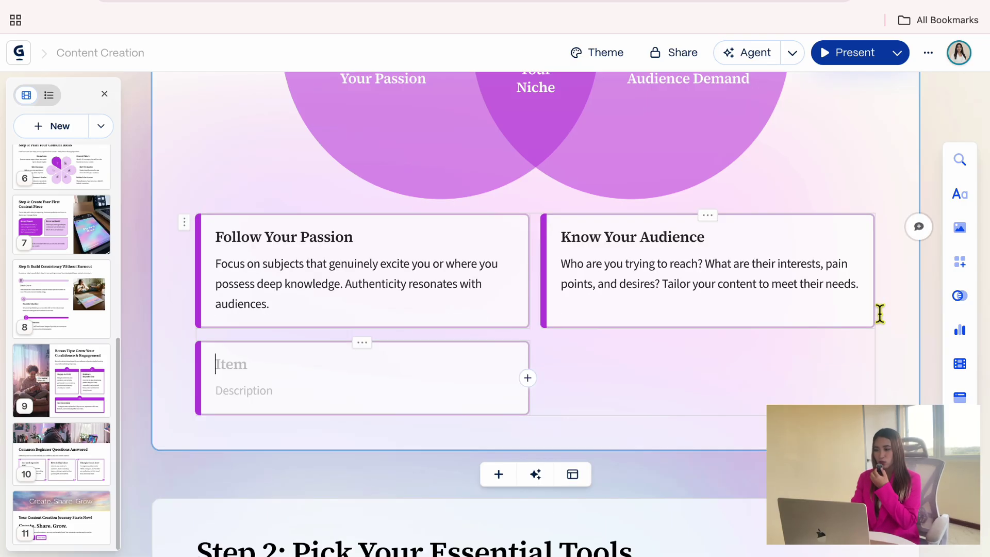
click(528, 378)
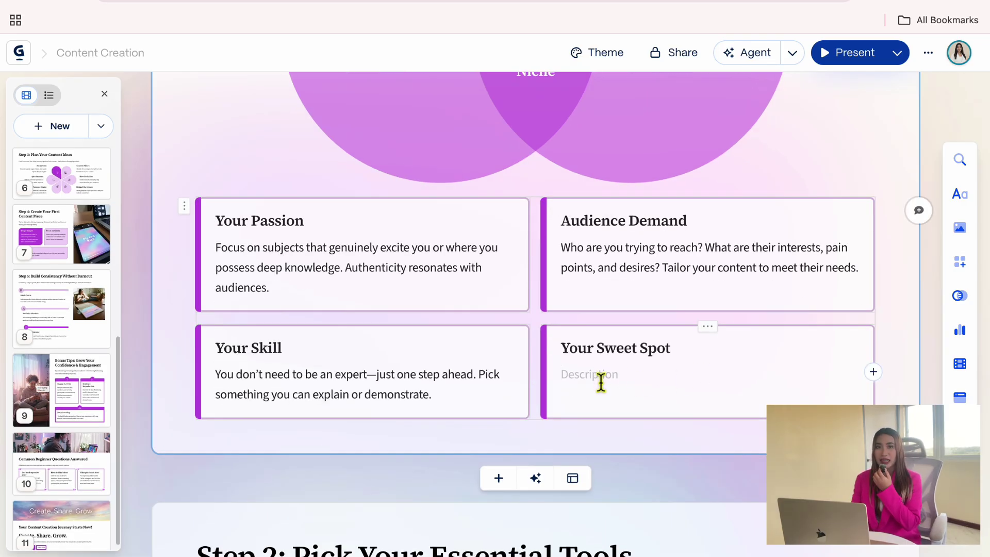
text(Your ideal niche sits where passion, skill, and demand overlap.)
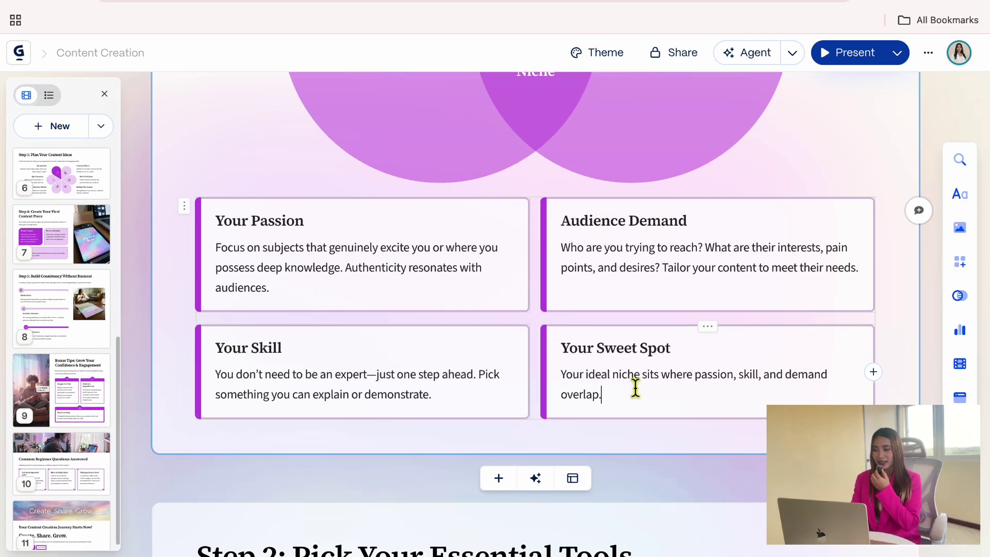
scroll(927, 281, down, 8)
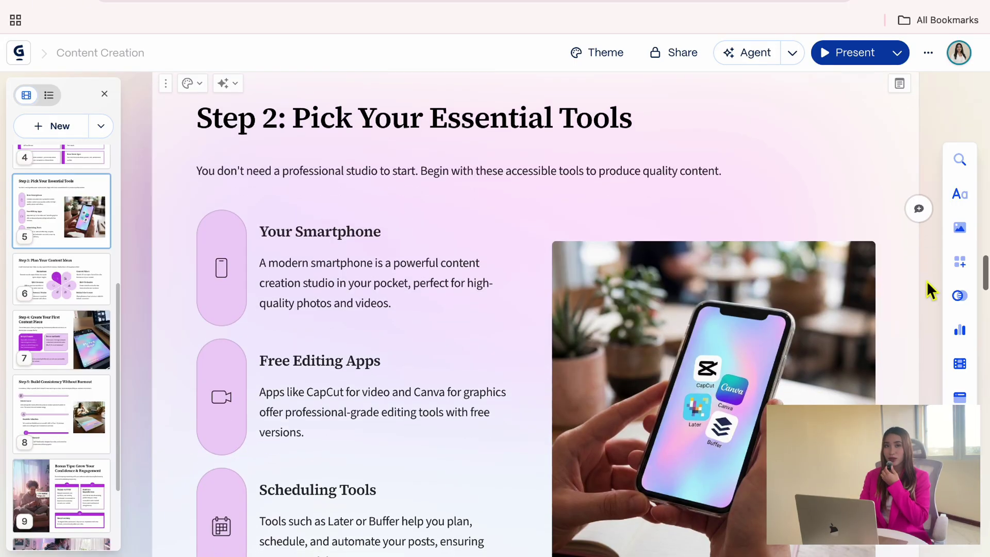
- Insert ', Gamma for presentations,' after 'video' in the Free Editing Apps text
scroll(926, 281, down, 2)
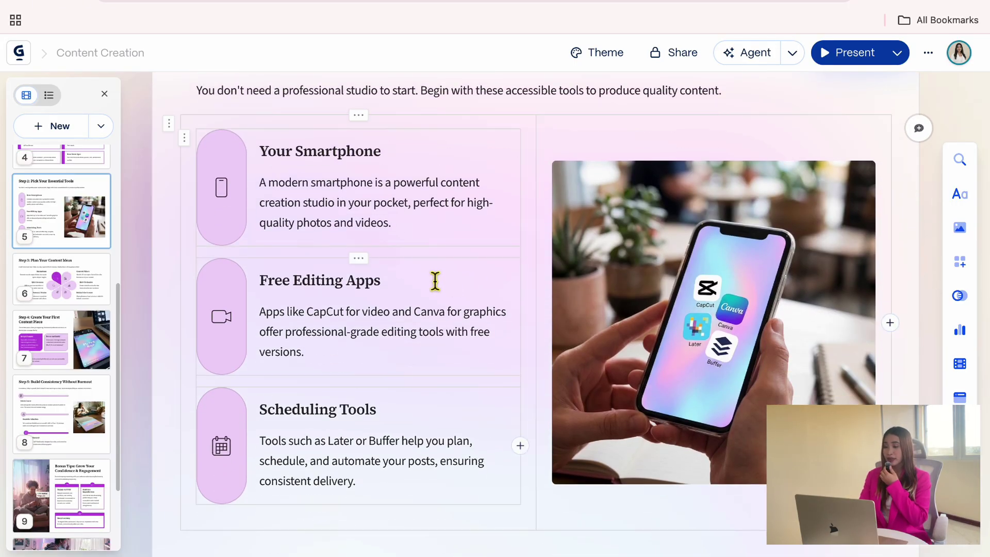
click(390, 312)
text(, Gamma for presentations,)
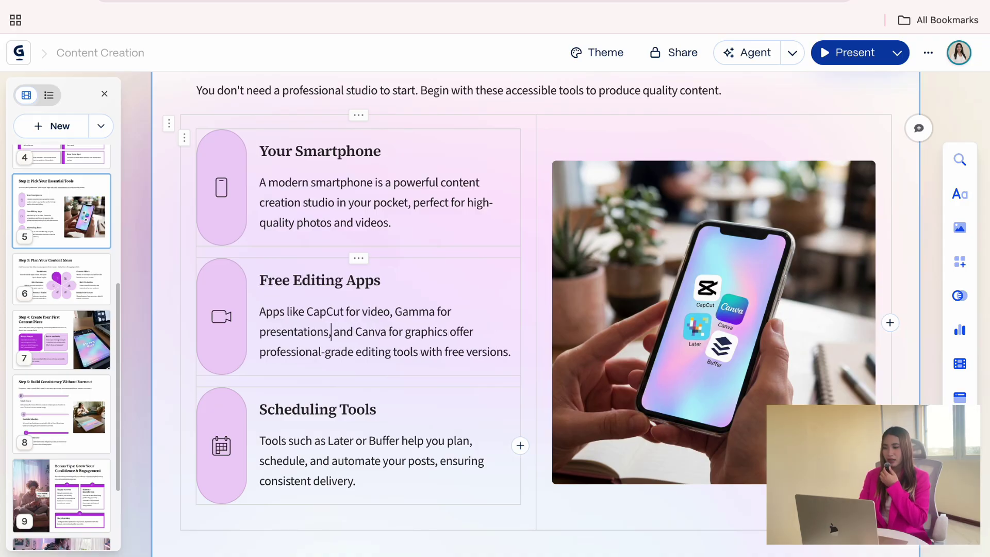
- Have Ask AI add a Gamma app icon to the Step 2 phone photo, keeping the Modified variation
click(778, 366)
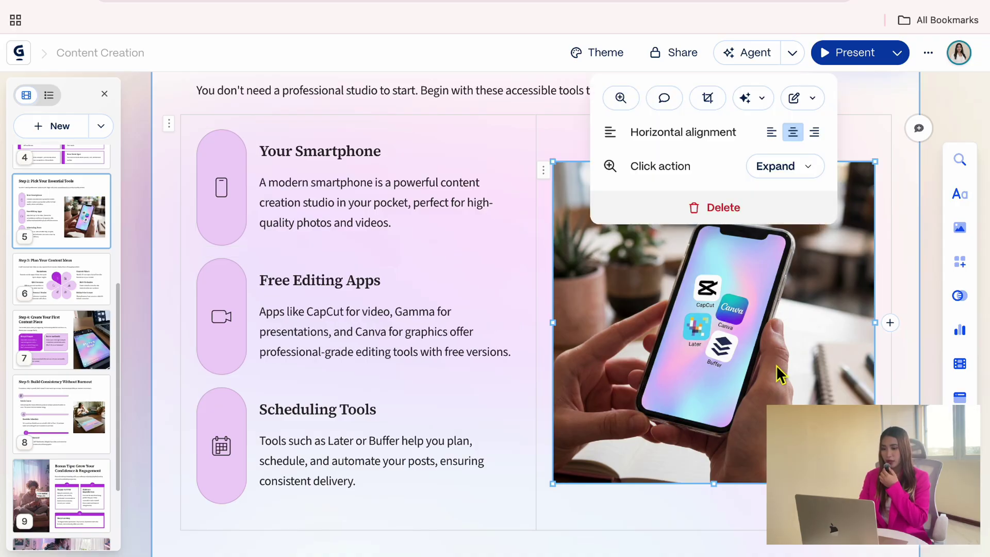
click(760, 105)
text(Add the gamma app on the smartphone)
click(923, 200)
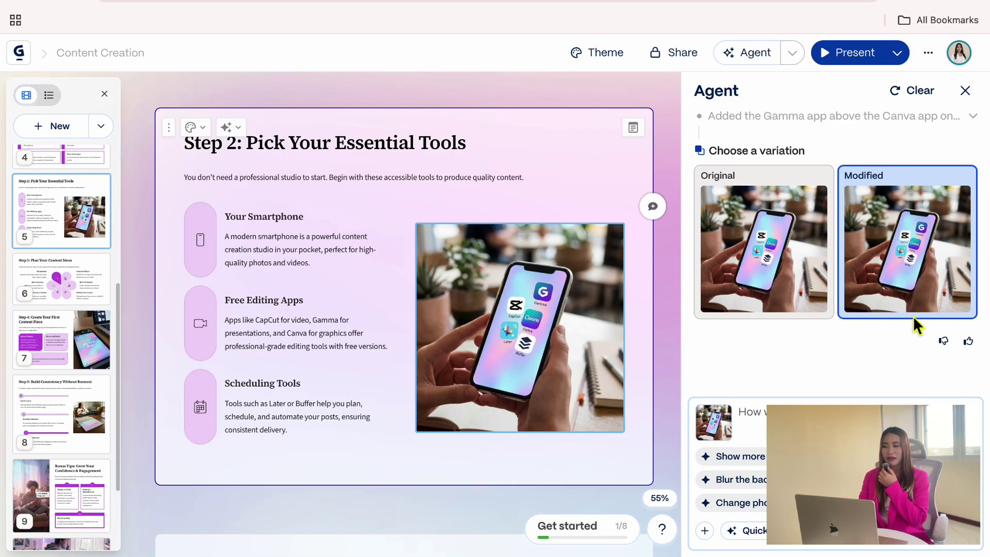
click(914, 315)
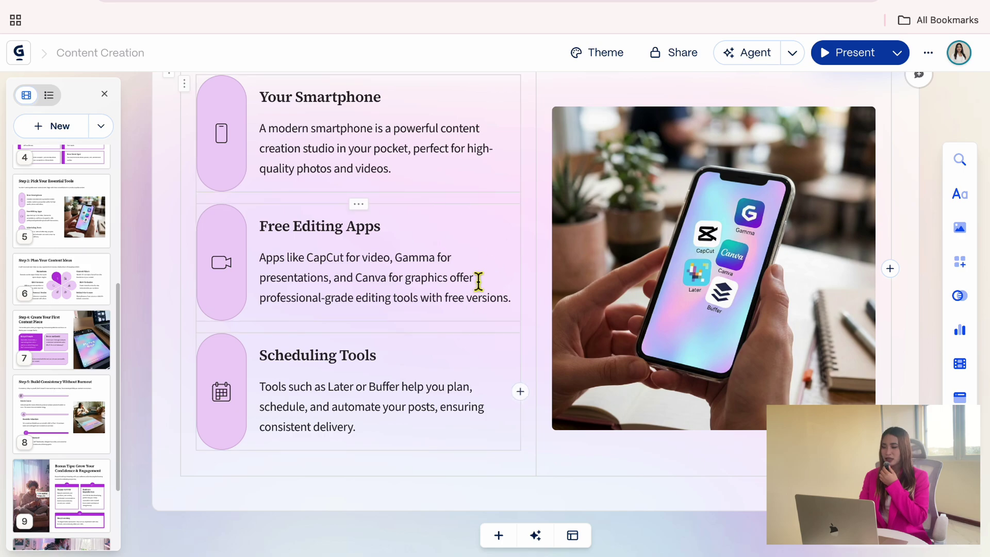
- Replace the Step 4 phone photo with an AI-generated content-creator scene
scroll(557, 346, down, 10)
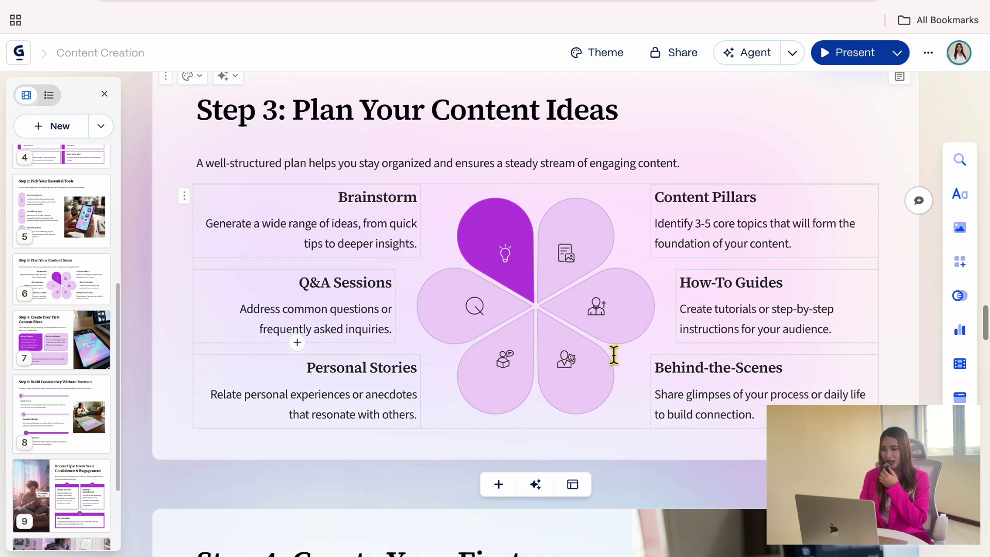
scroll(612, 354, up, 1)
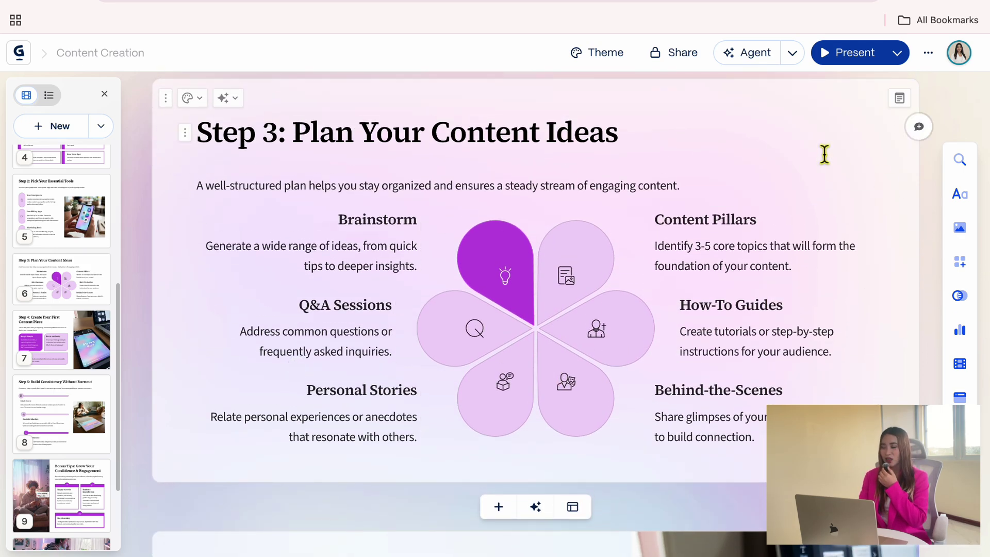
scroll(772, 237, down, 8)
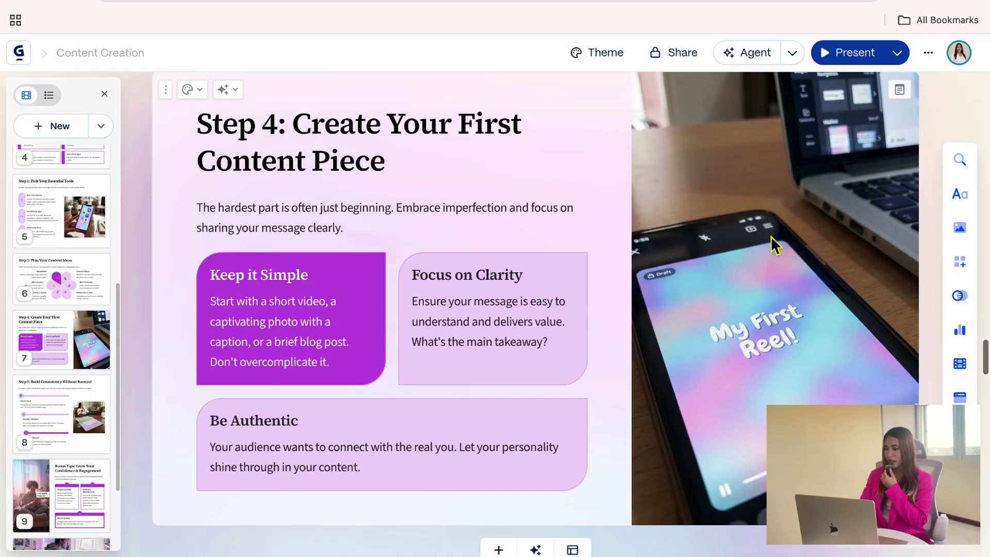
scroll(814, 364, up, 2)
click(815, 364)
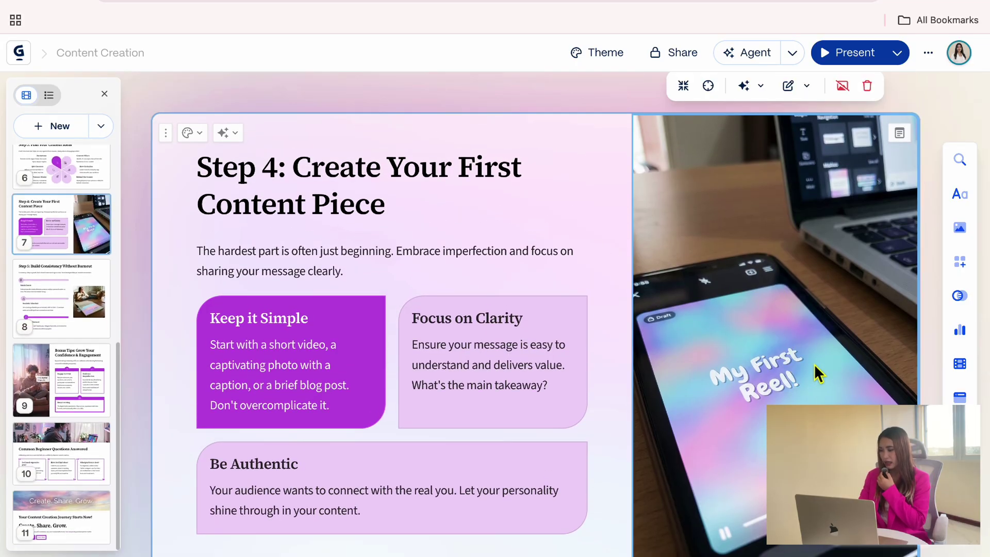
click(746, 88)
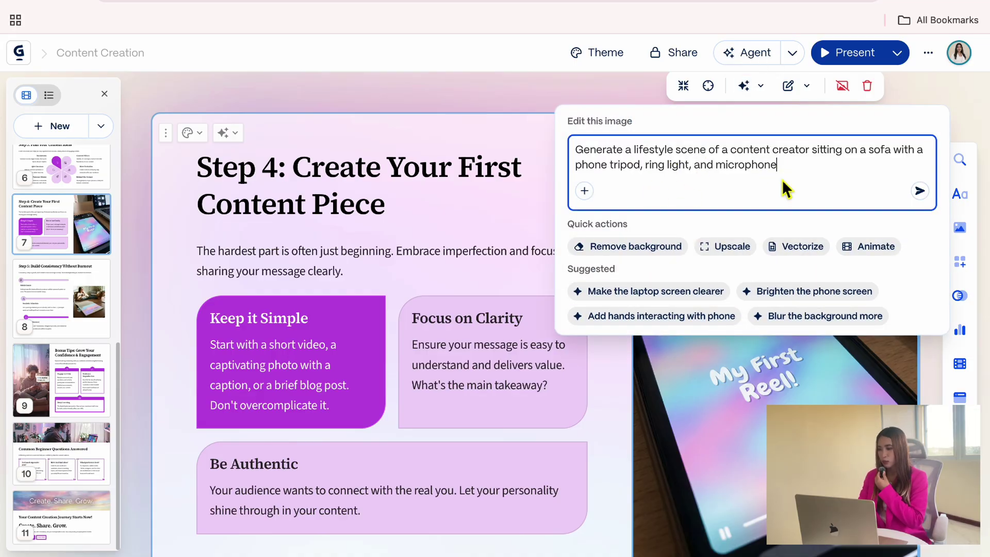
click(919, 191)
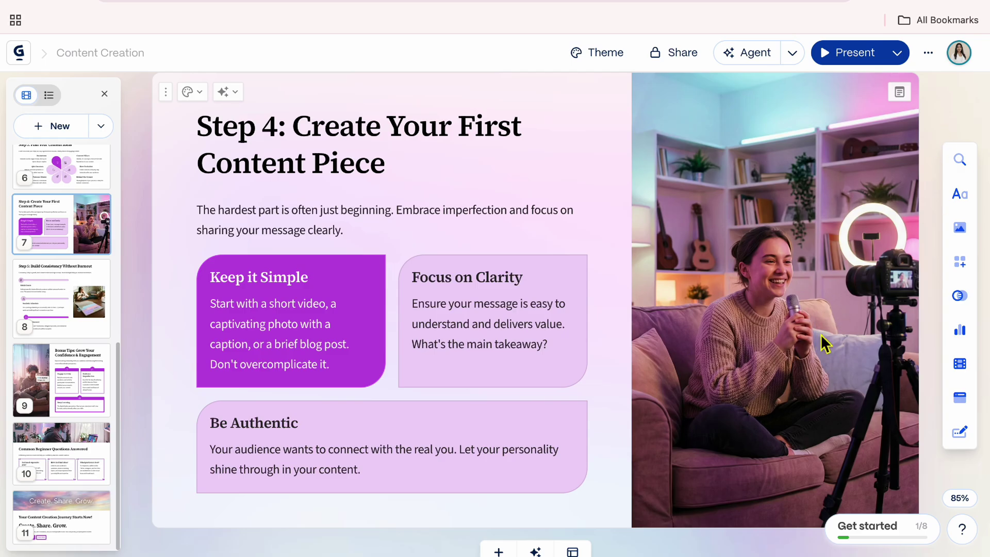
- Scroll down past the Step 5 card to the Bonus Tips card
scroll(825, 343, down, 10)
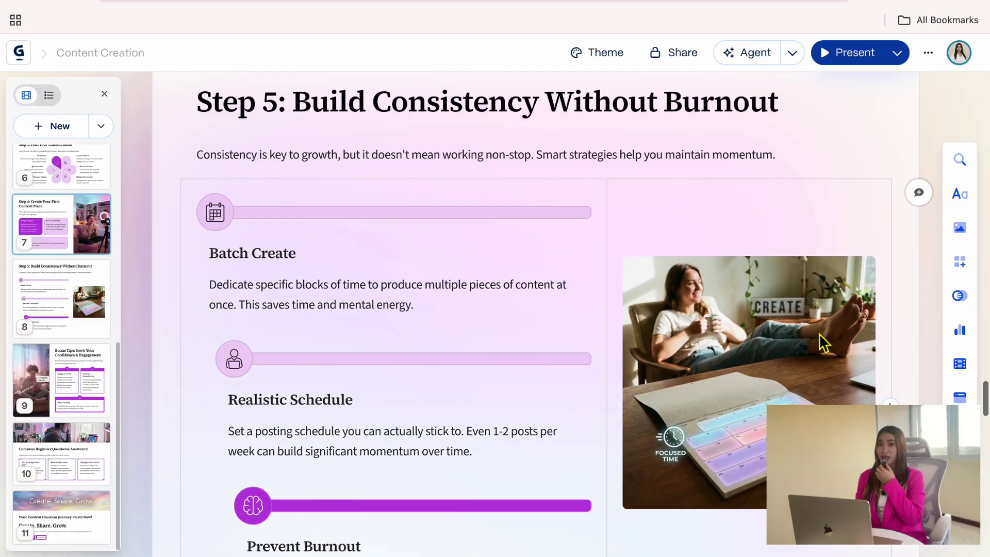
scroll(823, 343, down, 10)
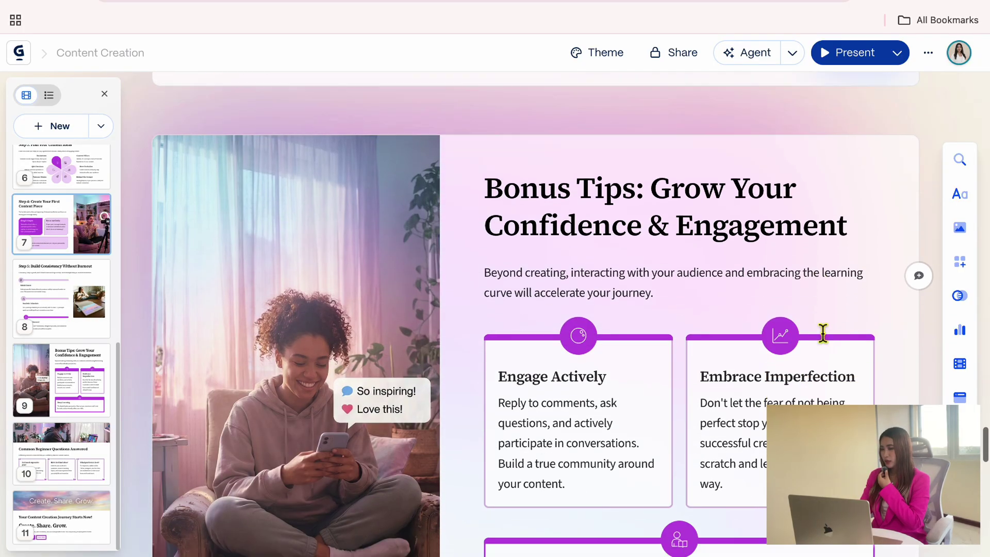
scroll(823, 333, down, 2)
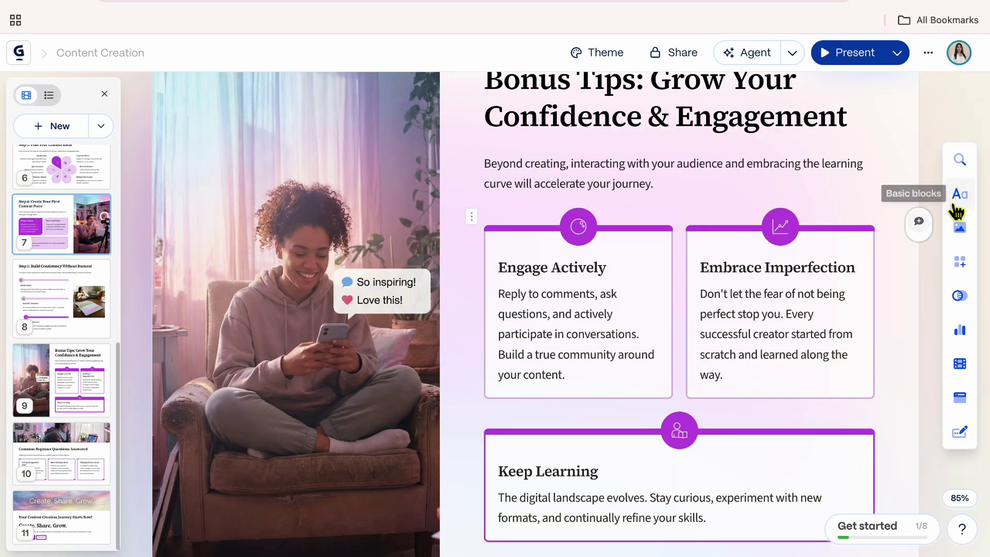
- Browse the Basic blocks, Images, Smart layouts, Smart diagrams, Charts & graphs and Videos & media panels
click(960, 194)
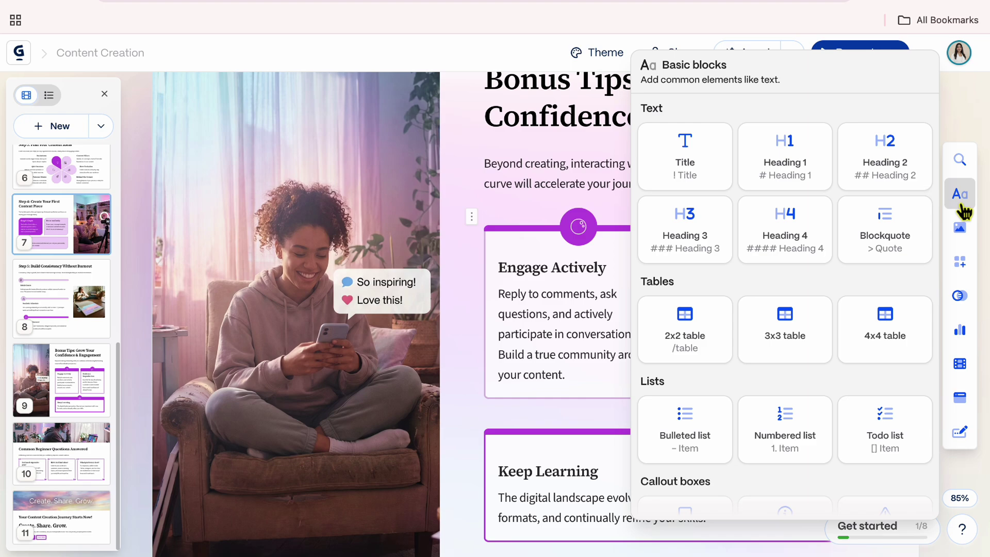
click(961, 231)
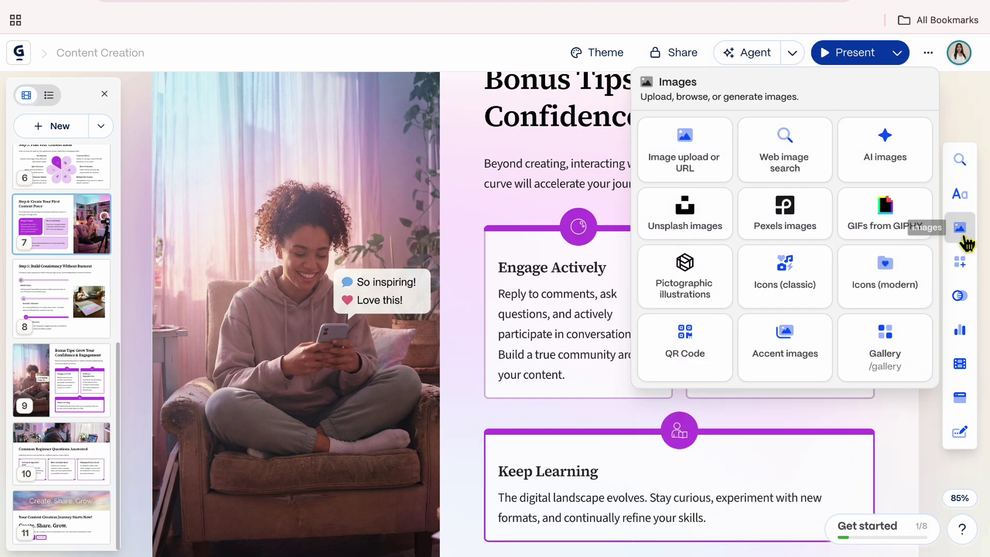
click(963, 267)
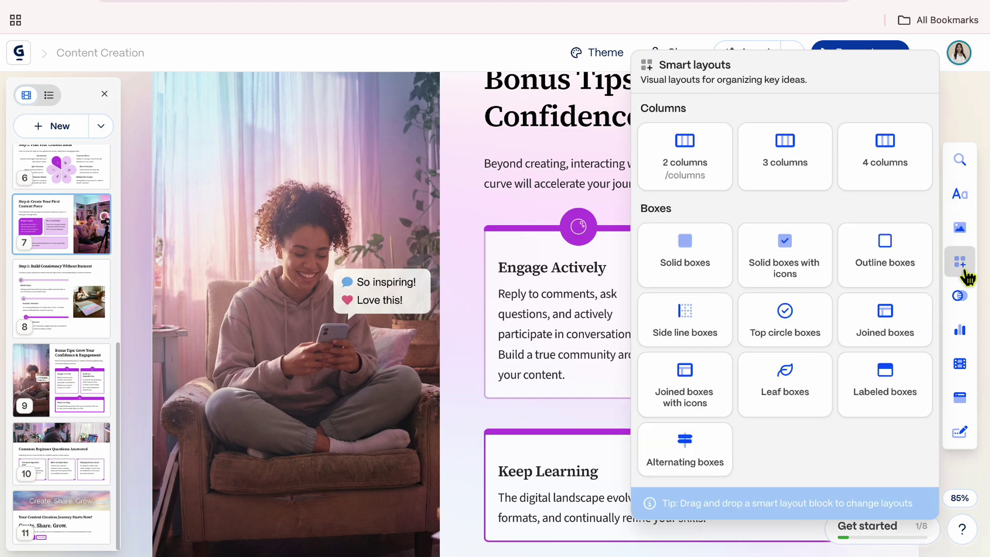
click(968, 305)
click(970, 340)
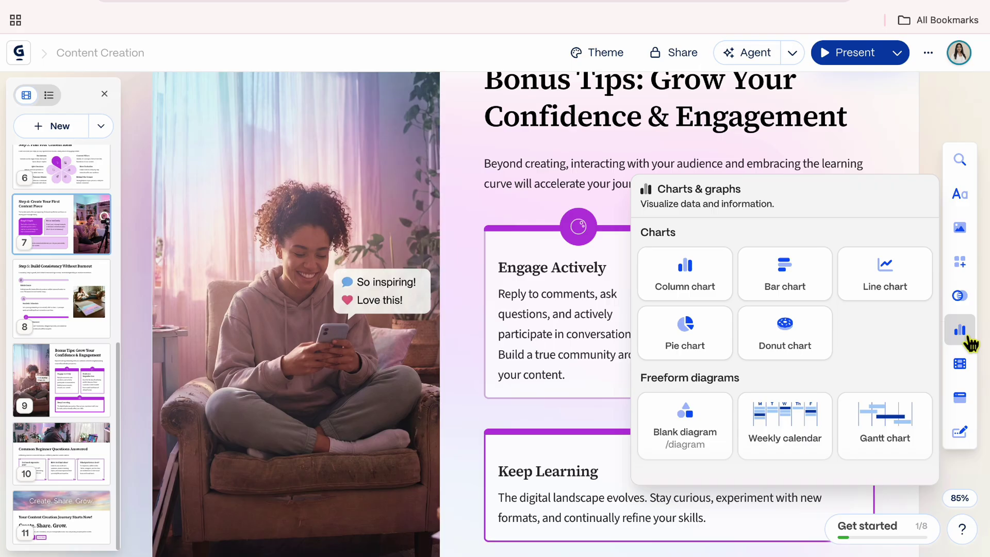
click(964, 375)
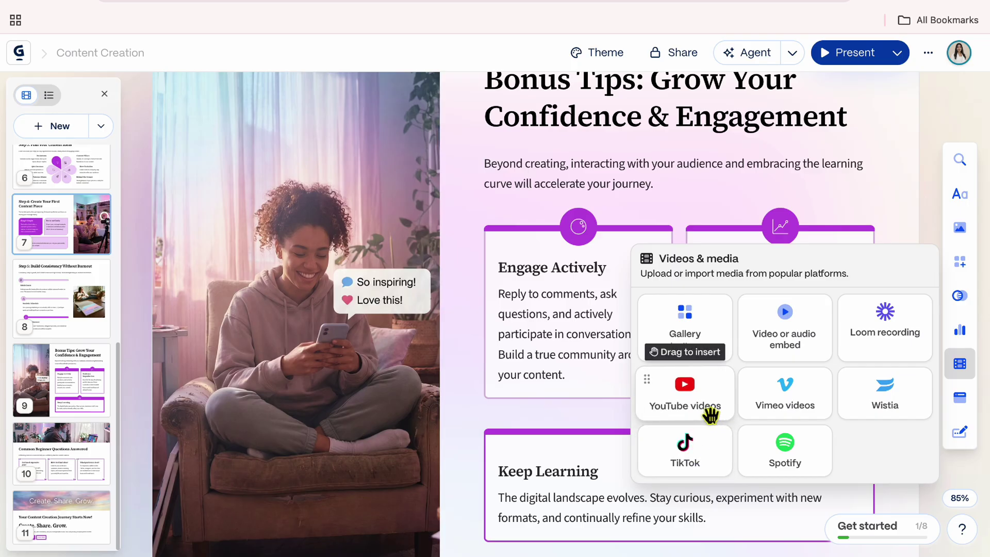
- Add a new slide 10 embedding a YouTube video from the pasted link
drag(710, 414, 507, 359)
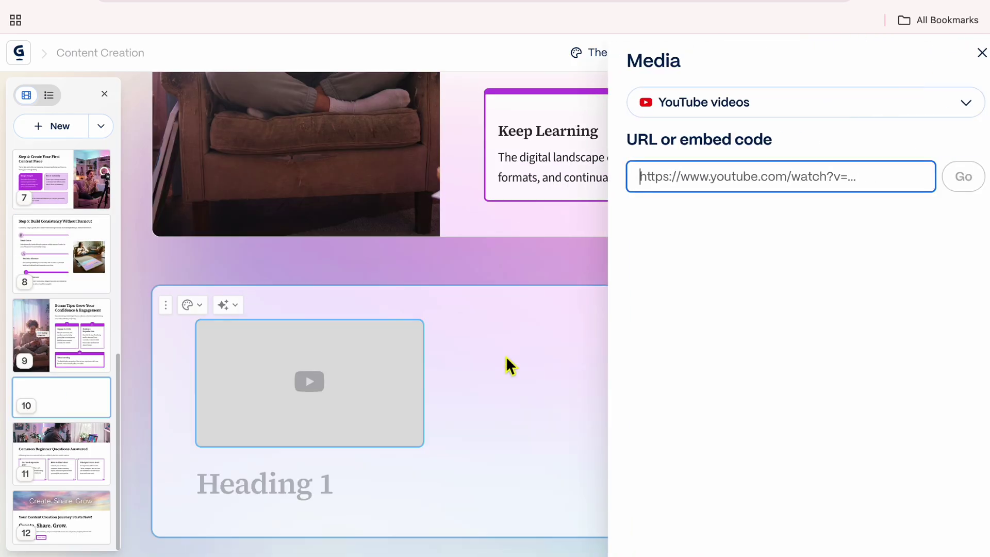
text(https://youtu.be/ncDu7rExtYw?si=-s73GI3mfygx_mCA)
key(Escape)
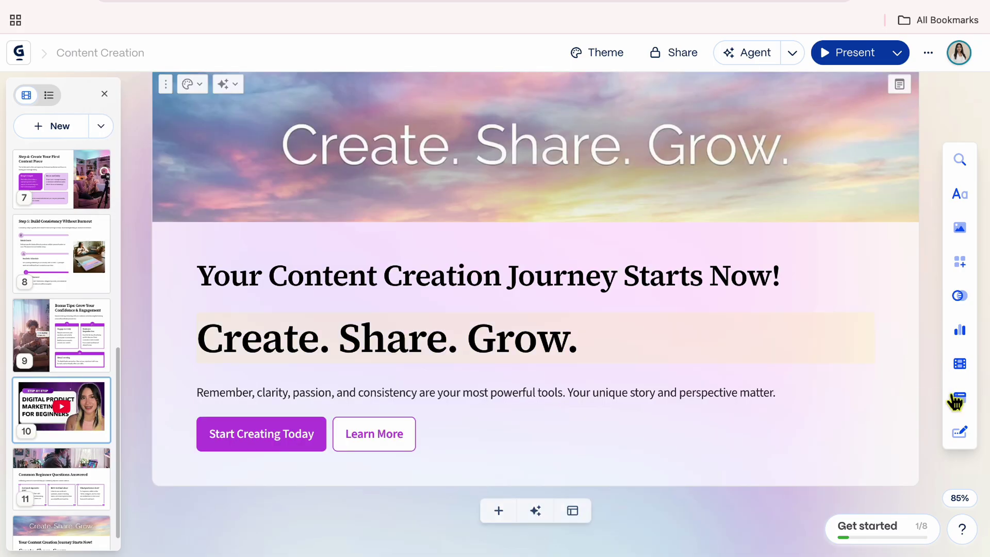
- Put a 'Connect with me' button linking to Instagram on the closing slide
click(962, 436)
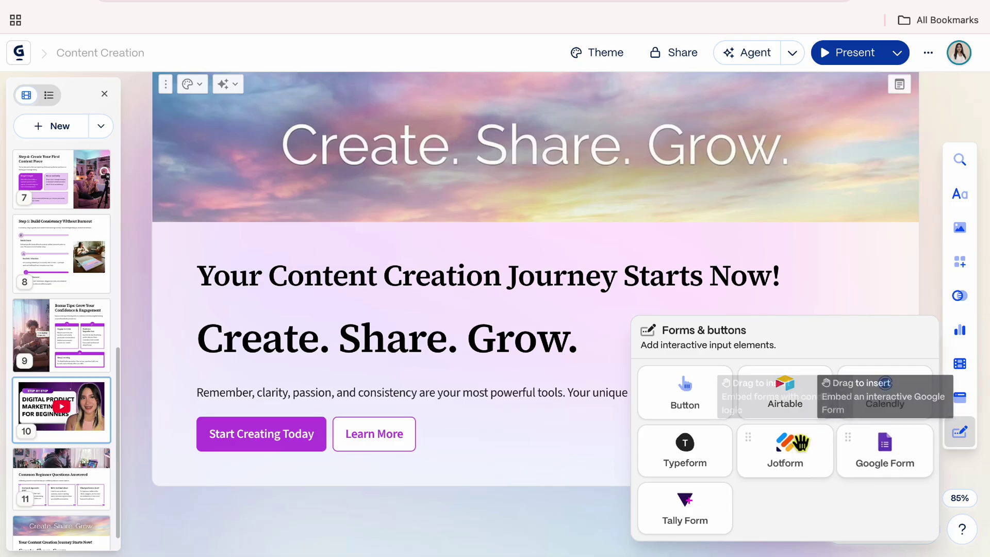
drag(703, 413, 221, 474)
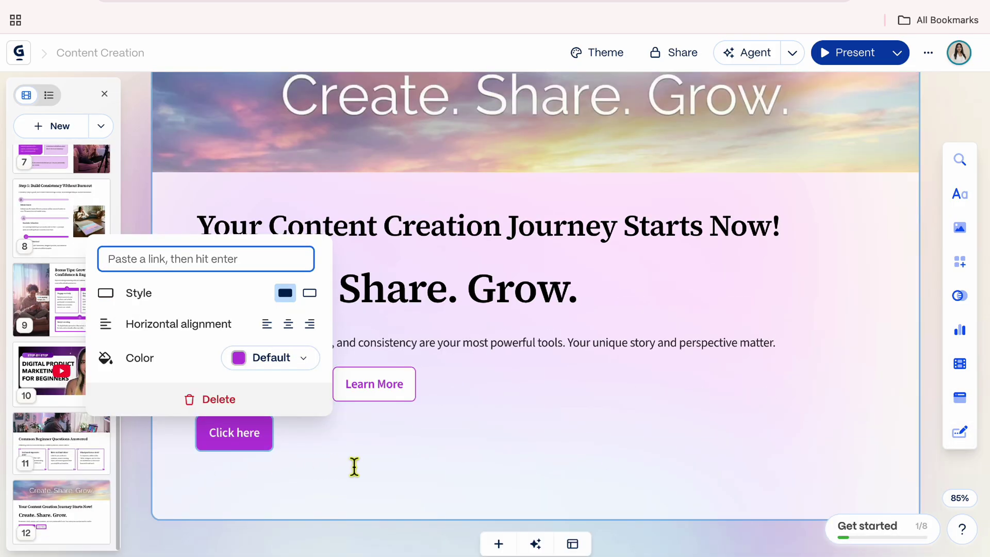
text(https://www.instagram.com/shella.create)
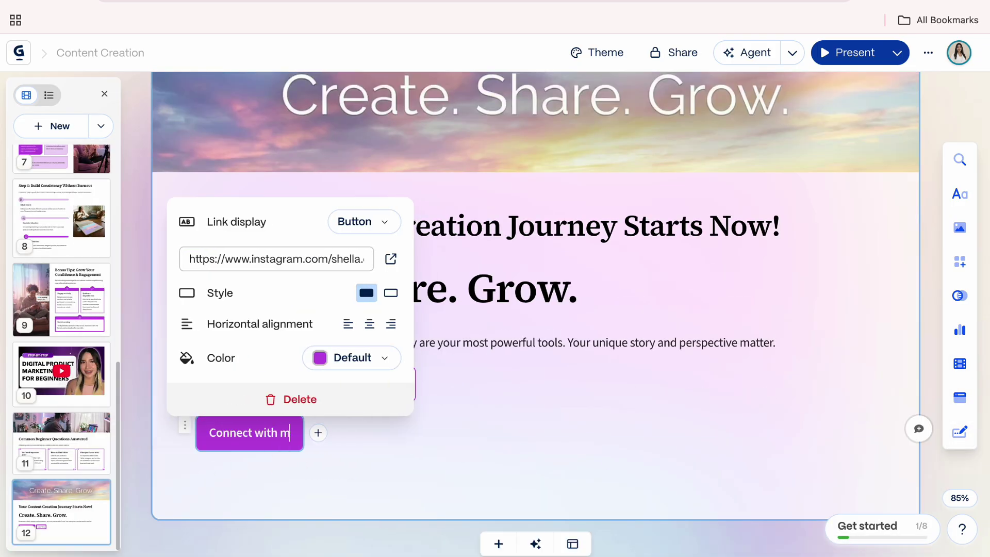
text(e)
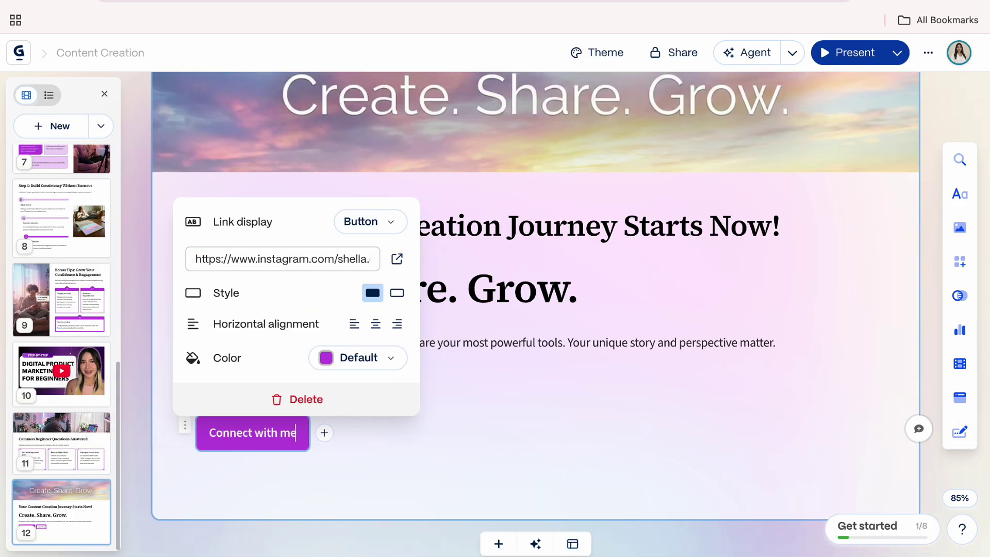
click(482, 473)
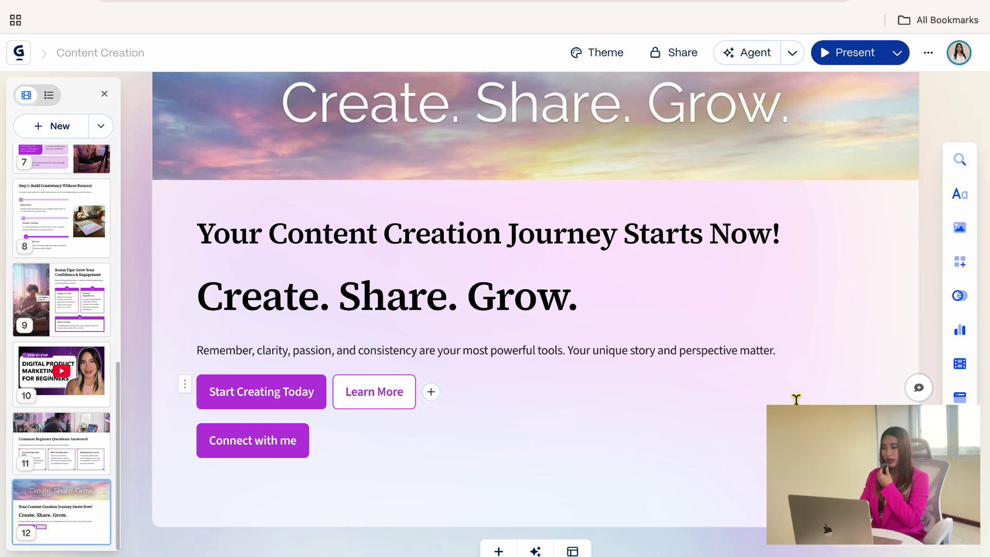
- Return to the title slide and list the In this tab, Full screen and Presenter view options
scroll(796, 399, up, 20)
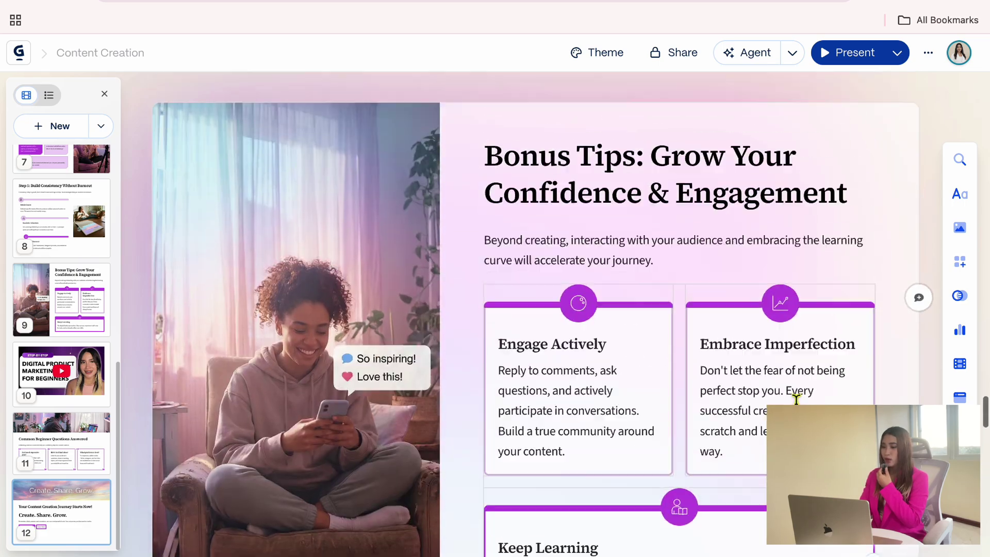
scroll(797, 399, up, 20)
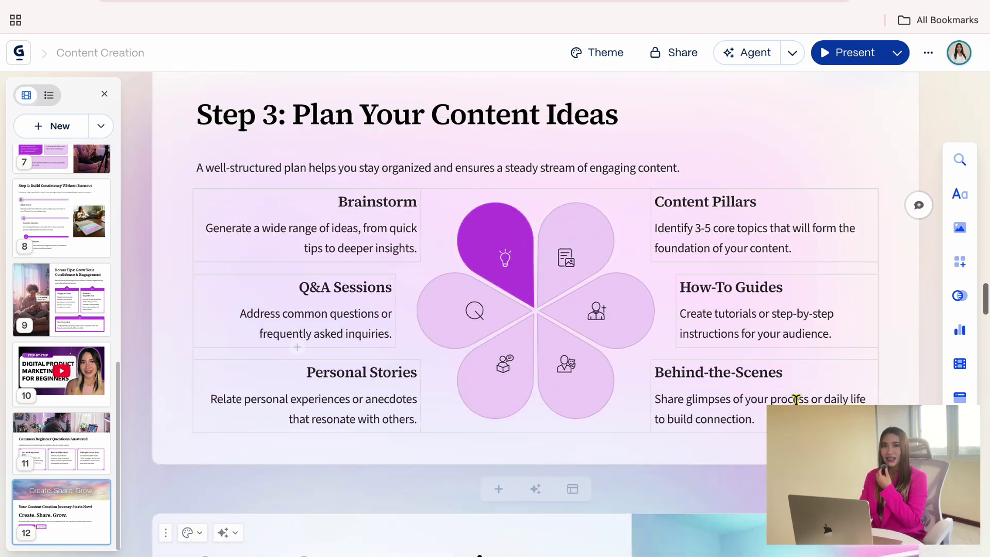
scroll(796, 399, up, 5)
click(68, 185)
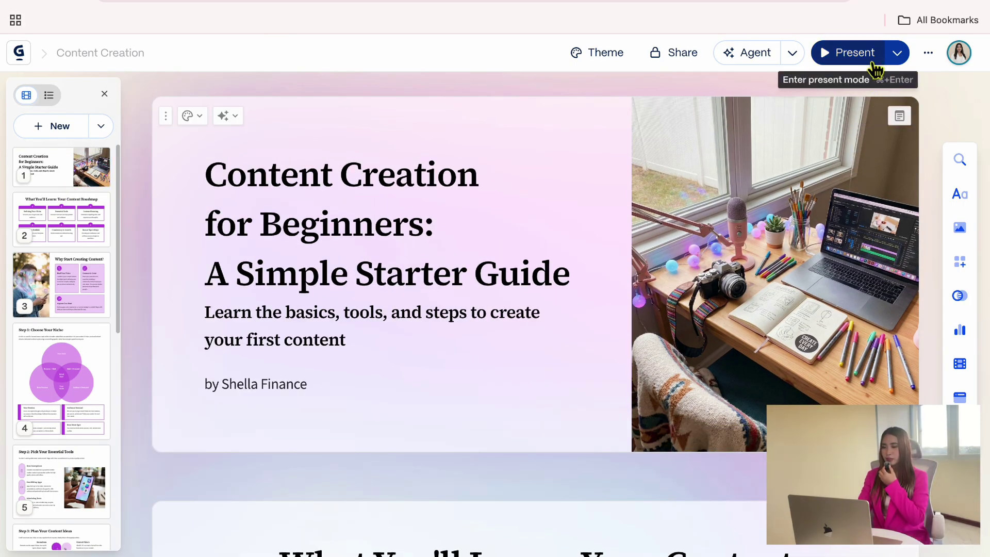
click(900, 56)
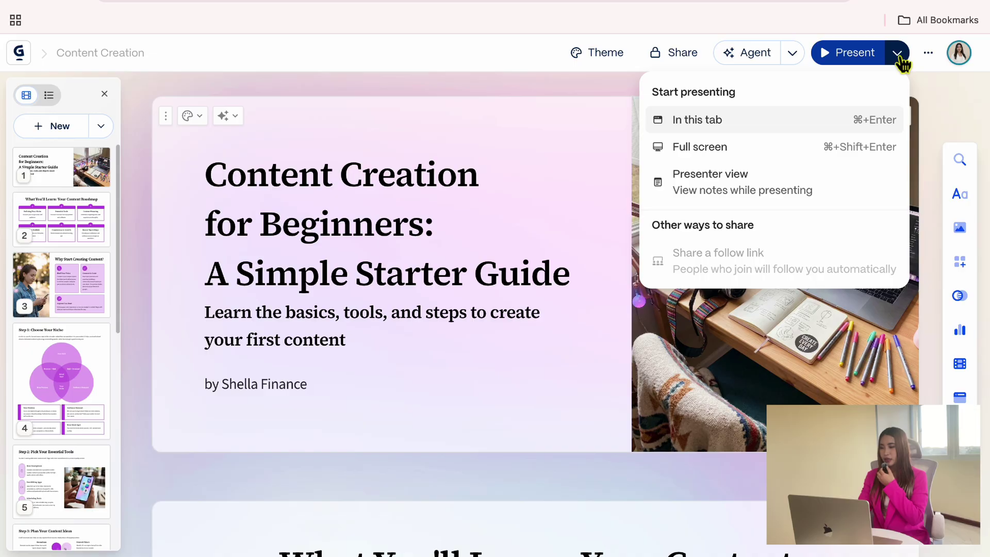
- Present the deck full screen through every slide to the closing card, then return to the editor
click(778, 161)
key(Right)
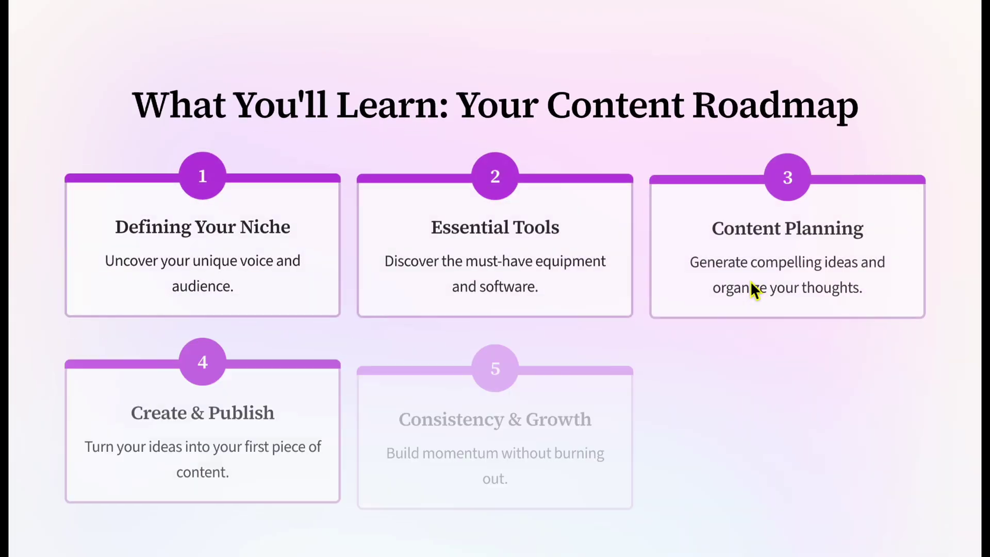
key(Right)
key(Right)
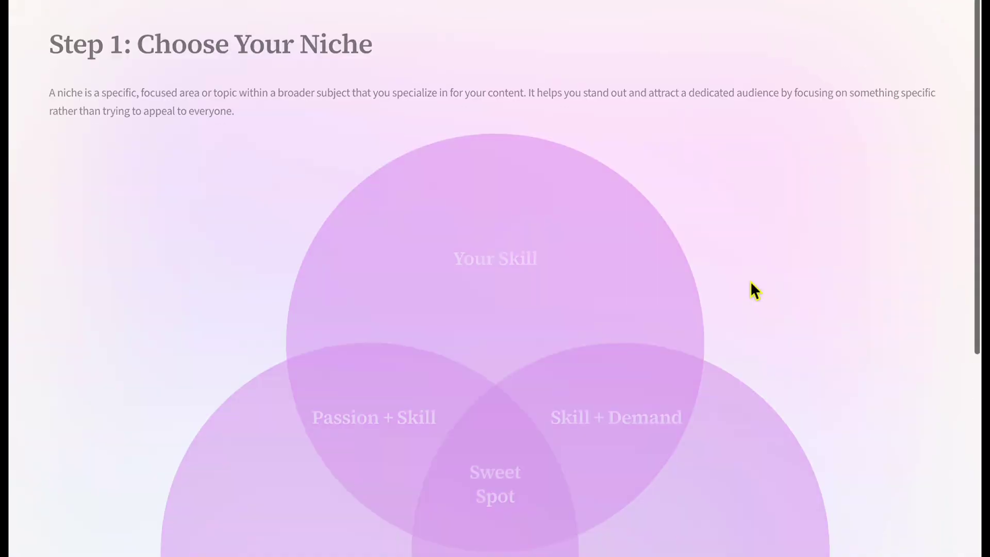
key(Right)
key(Right)
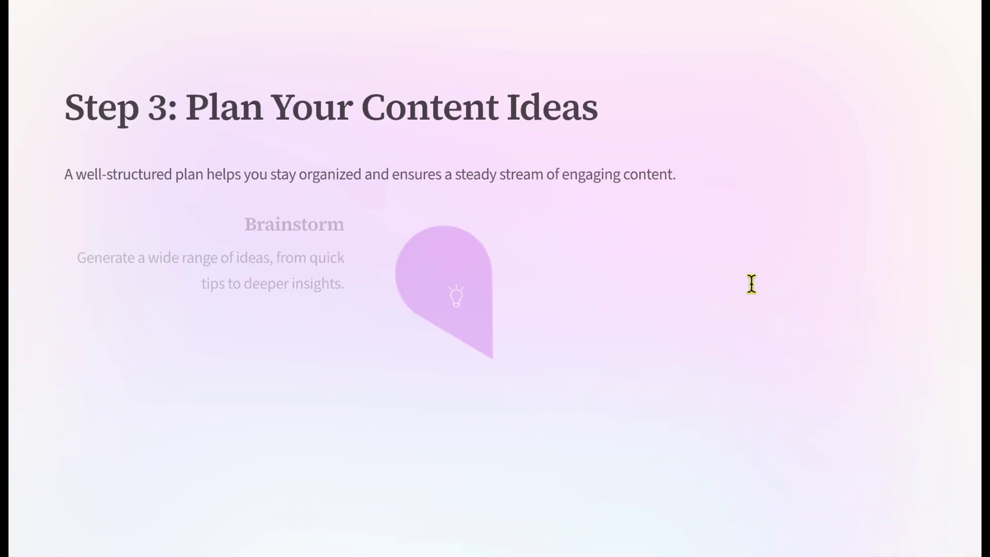
key(Right)
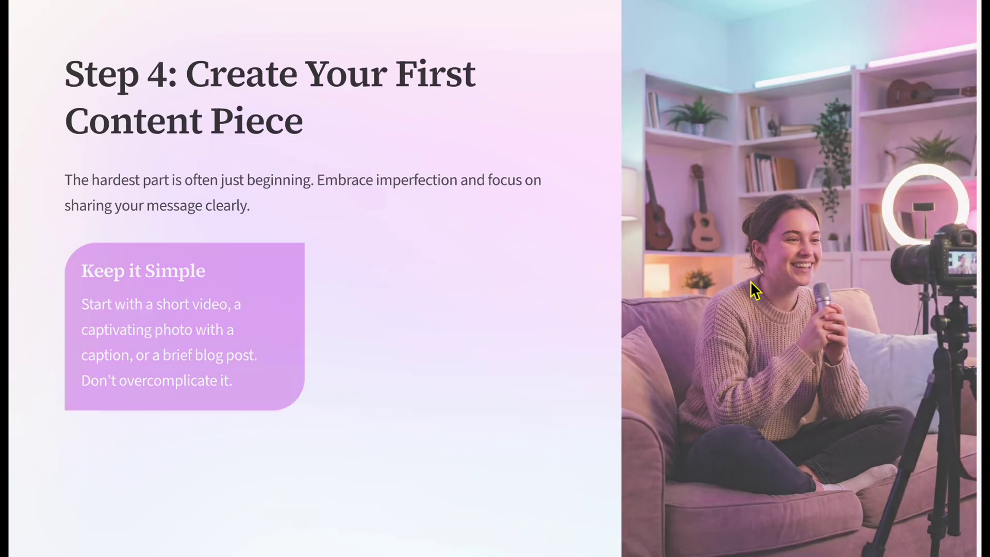
key(Right)
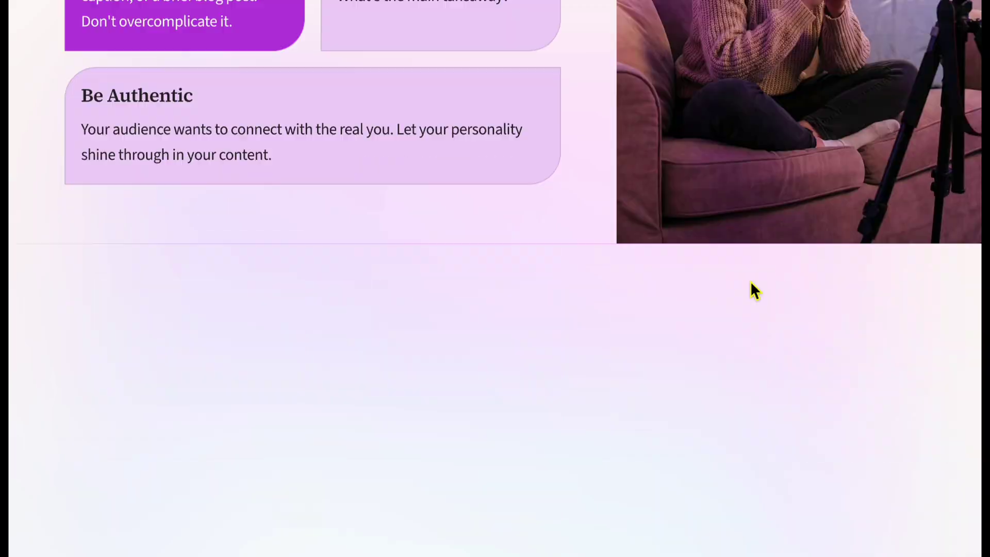
key(Right)
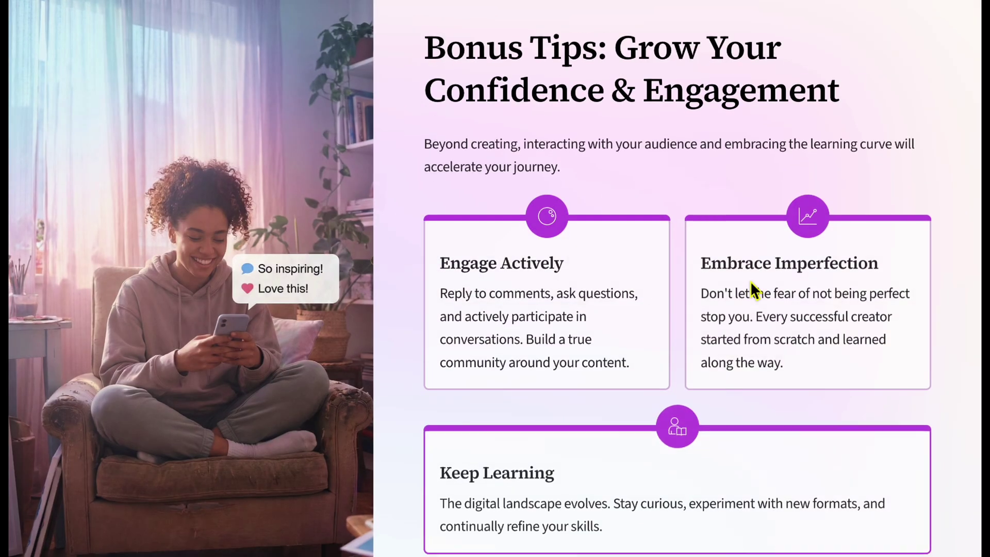
key(Right)
key(Right)
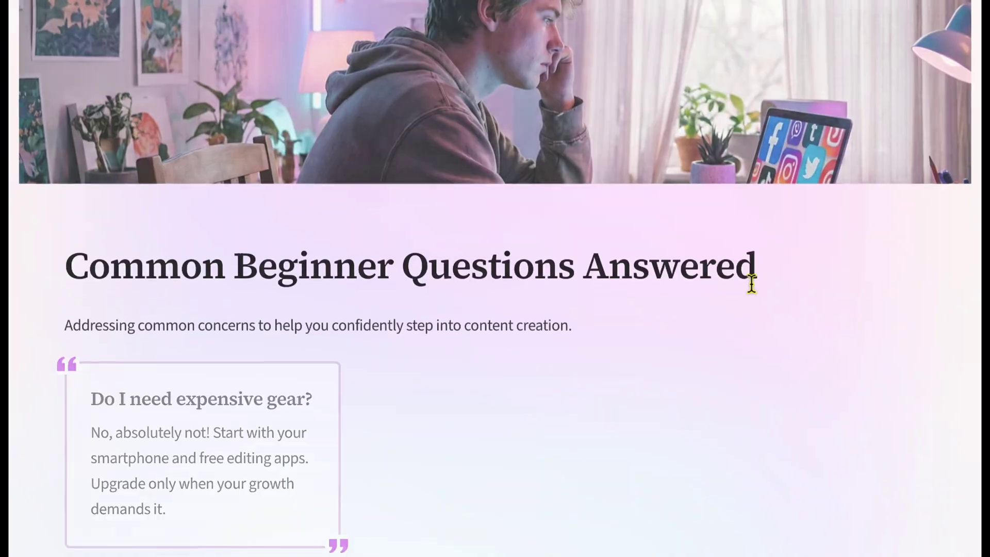
key(Right)
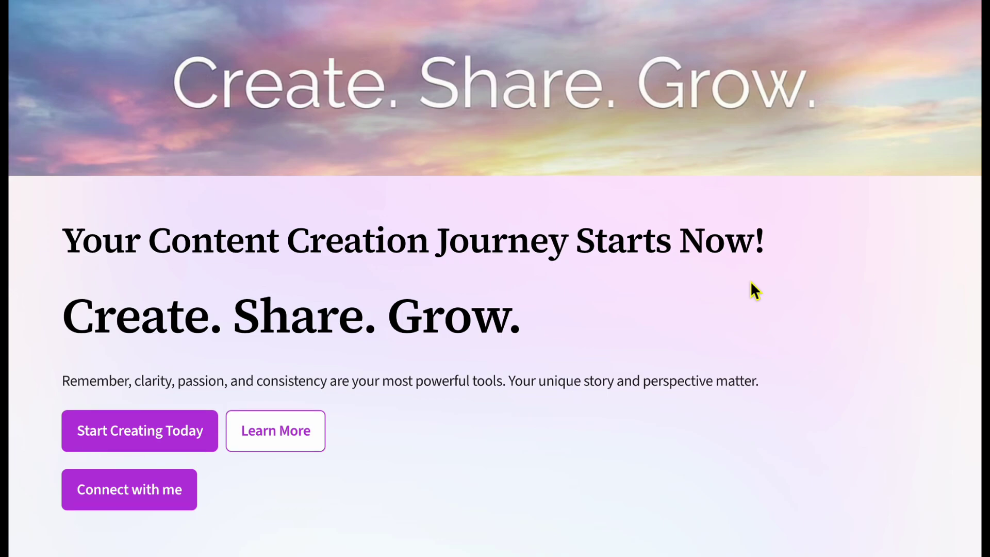
key(Escape)
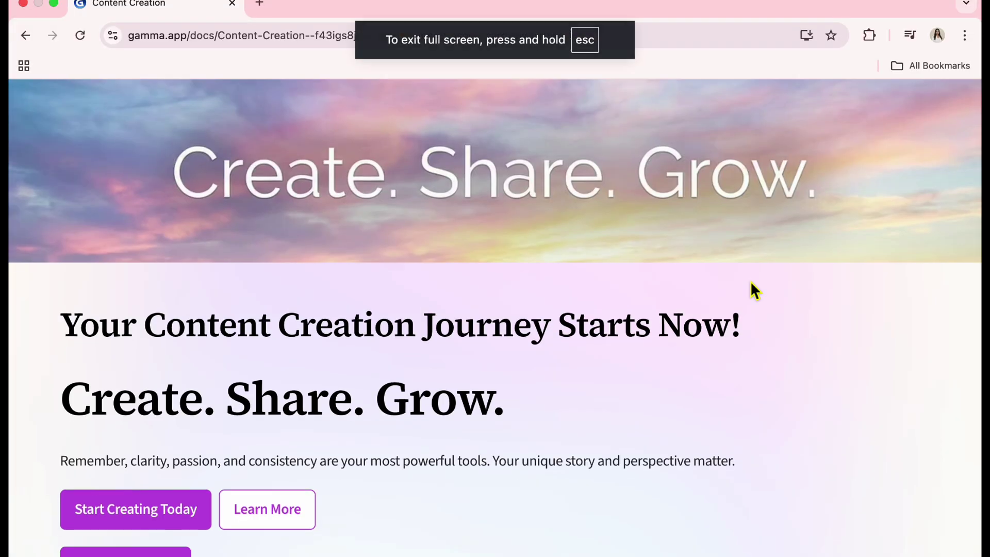
key(Escape)
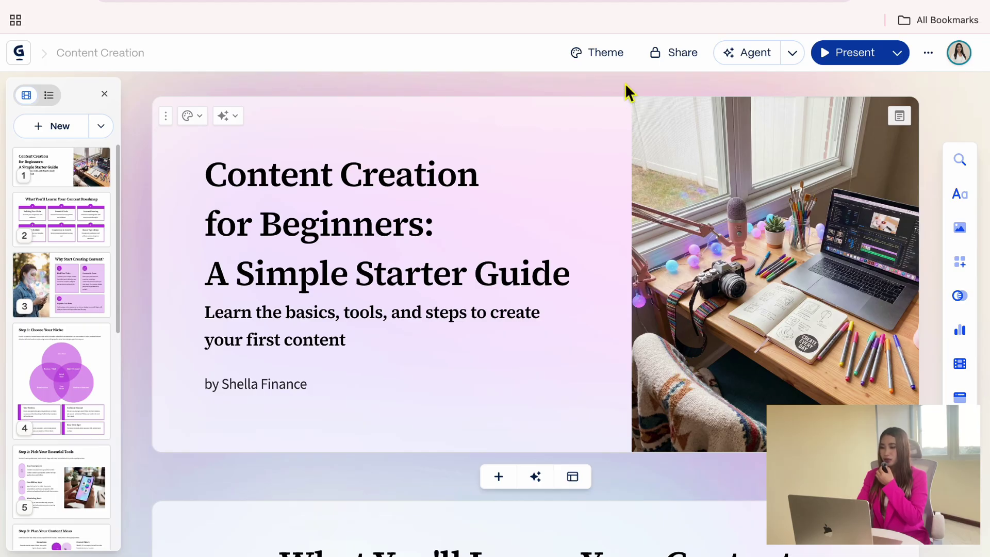
- Change 'Anyone with the link' access from No access to Edit and copy the share link
click(675, 53)
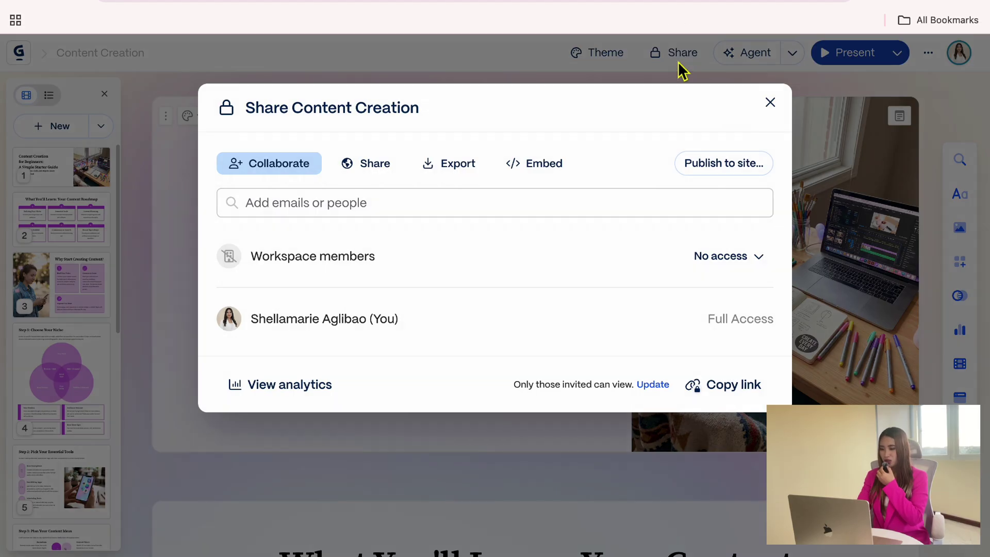
click(423, 209)
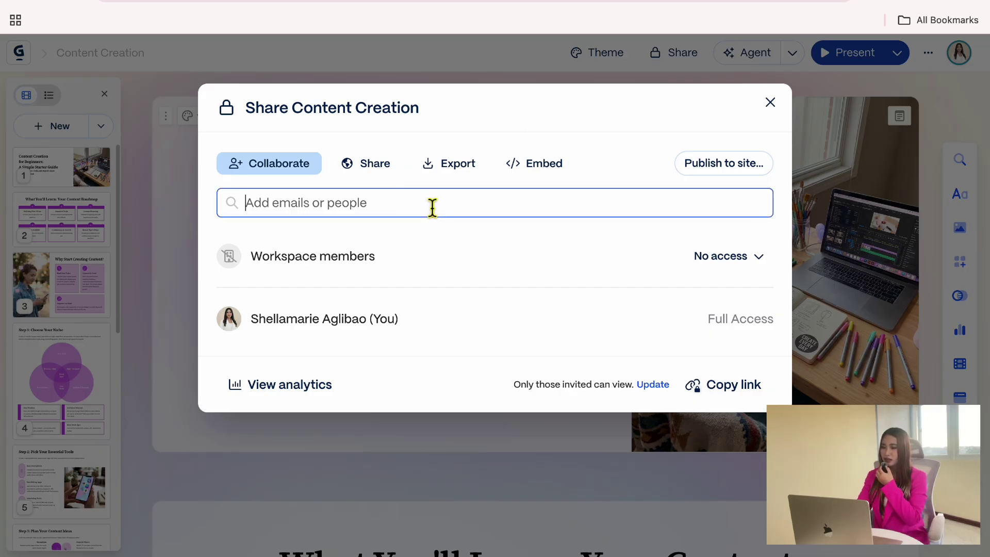
click(370, 170)
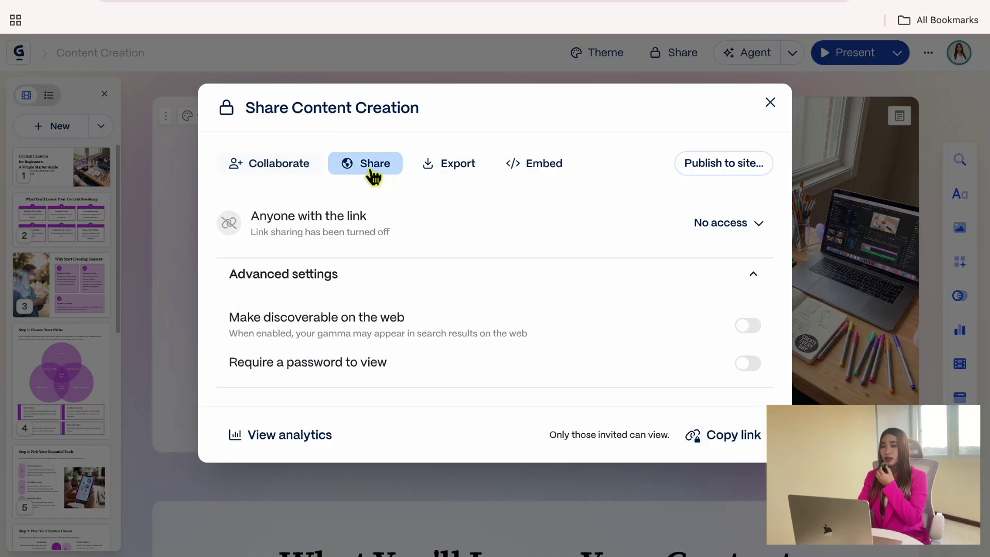
click(758, 227)
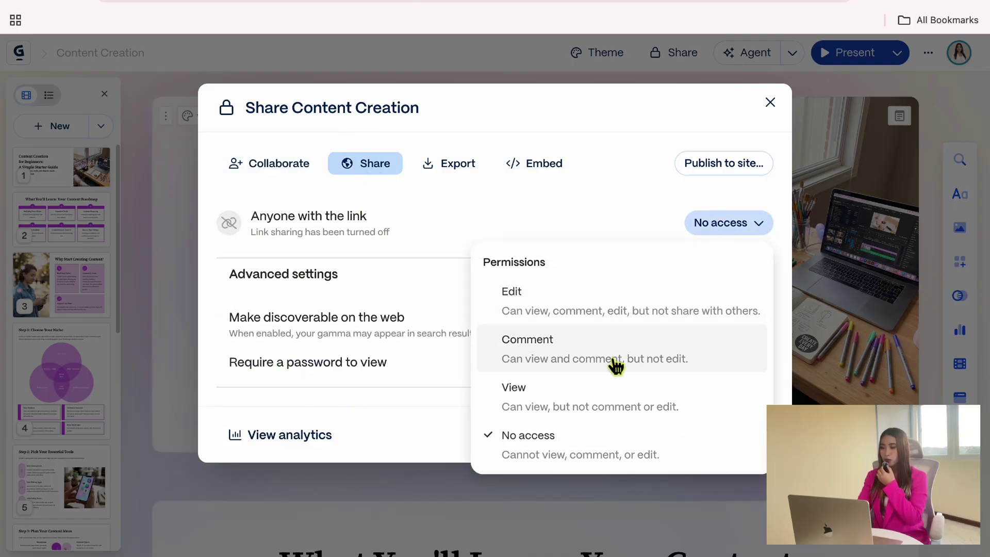
click(552, 312)
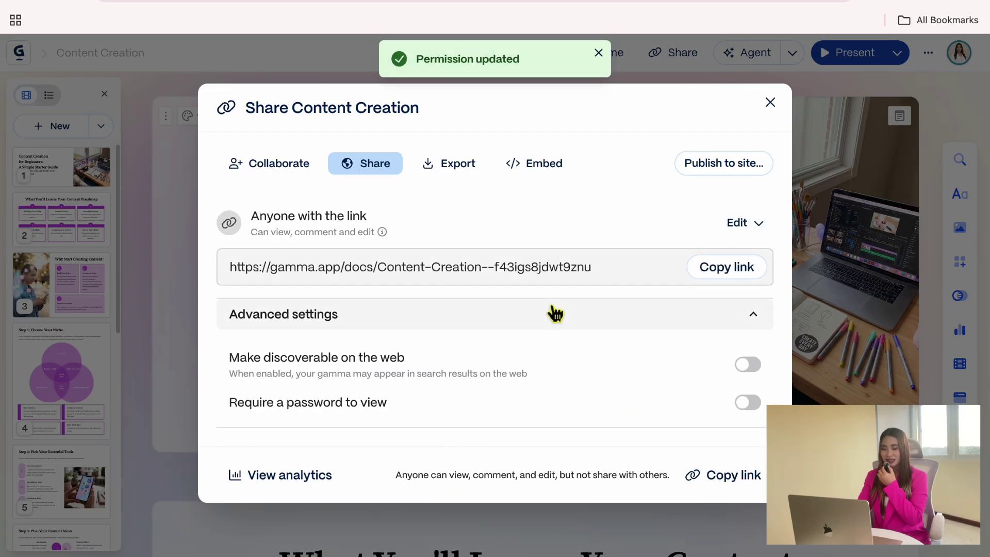
click(746, 282)
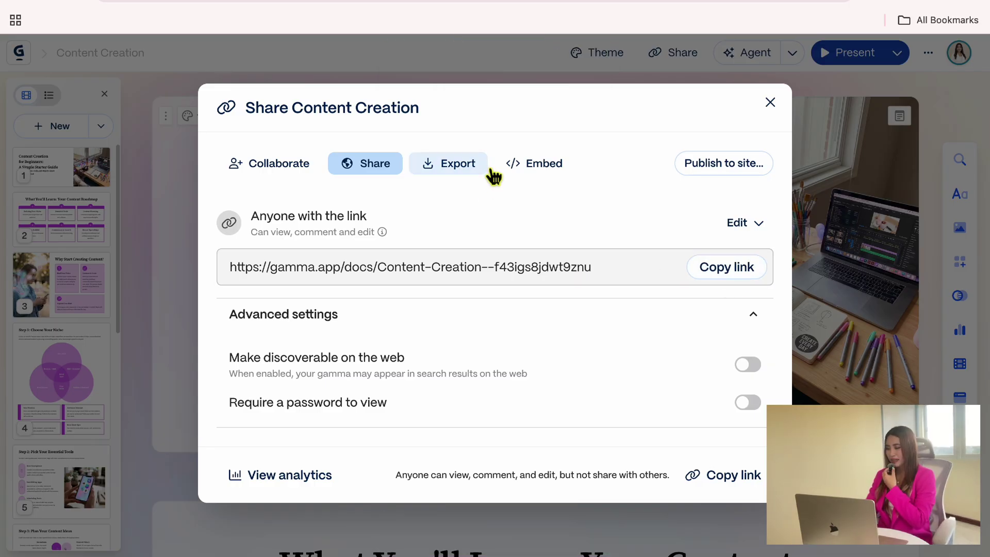
- Show the PDF, PowerPoint, Google Slides and PNG export choices, and check the All cards range dropdown
click(462, 164)
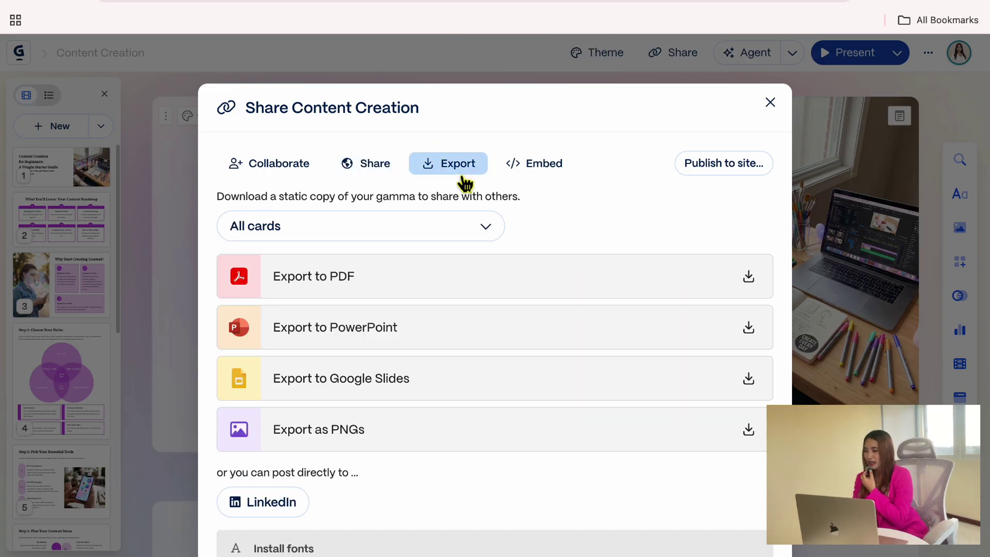
scroll(610, 230, down, 1)
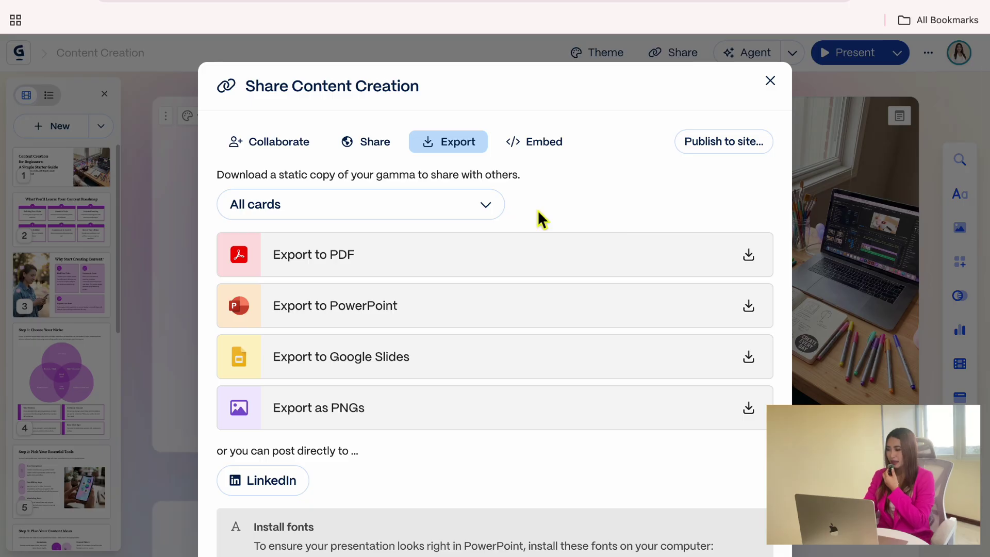
scroll(431, 369, up, 1)
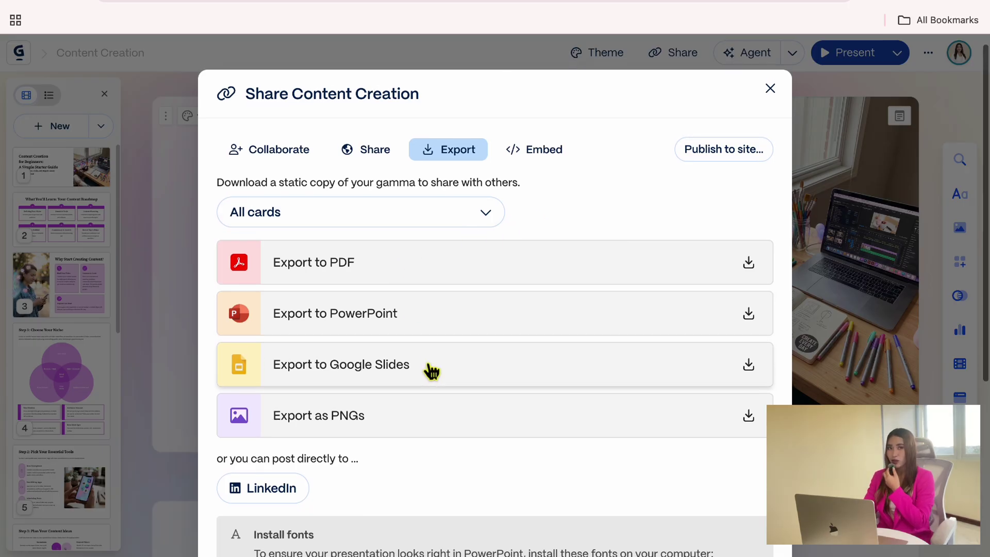
scroll(428, 320, down, 1)
click(501, 216)
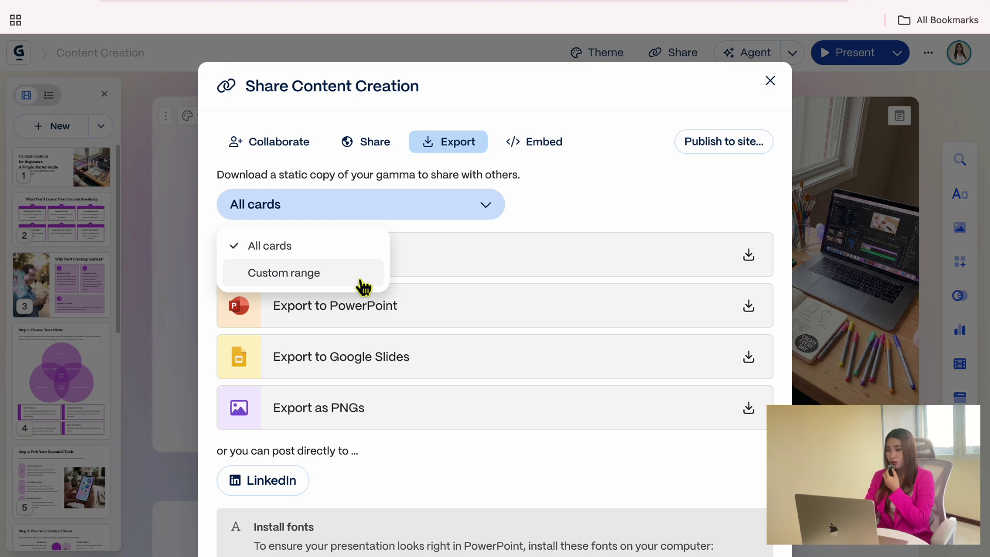
scroll(432, 441, up, 1)
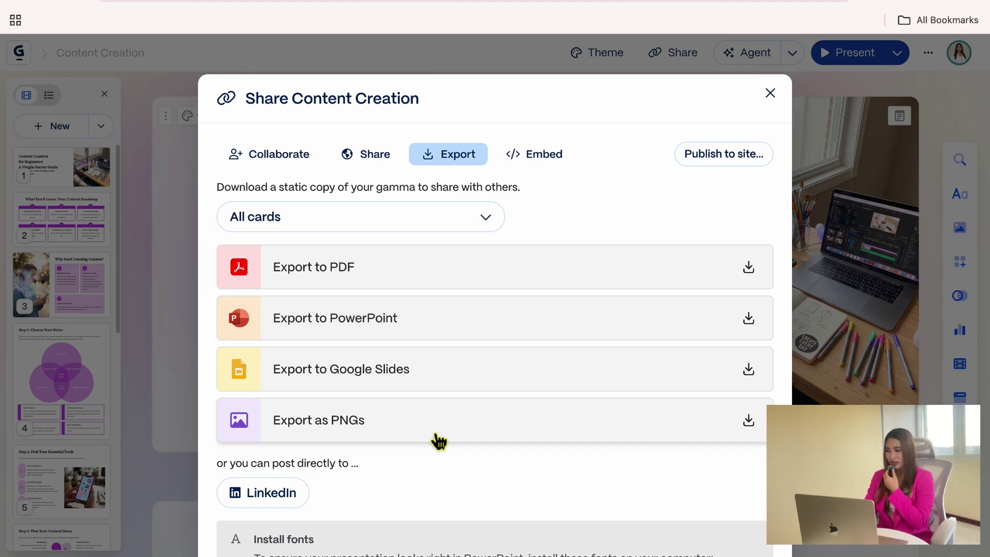
scroll(551, 216, up, 1)
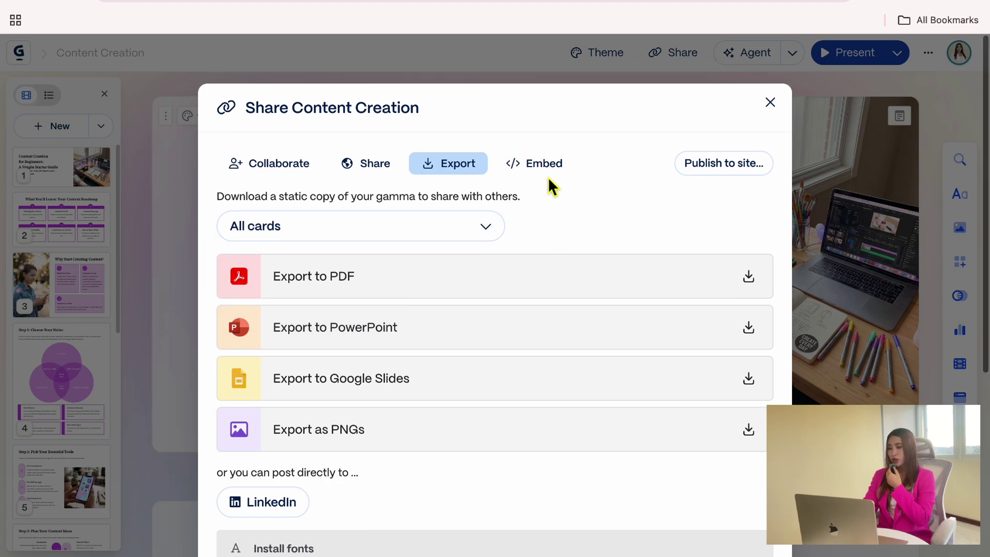
- View the deck's iframe embed code and open its page-view analytics
click(547, 170)
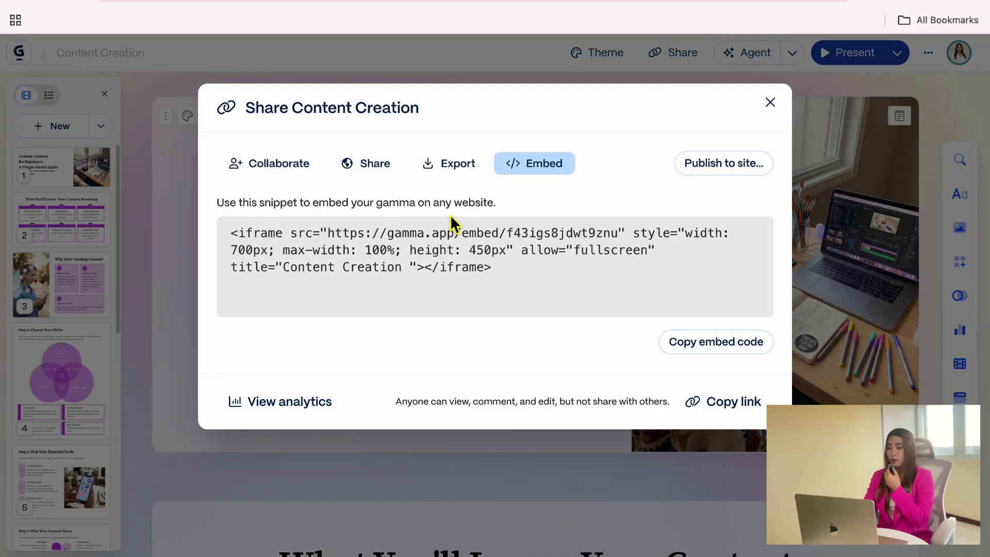
click(314, 416)
scroll(310, 413, down, 3)
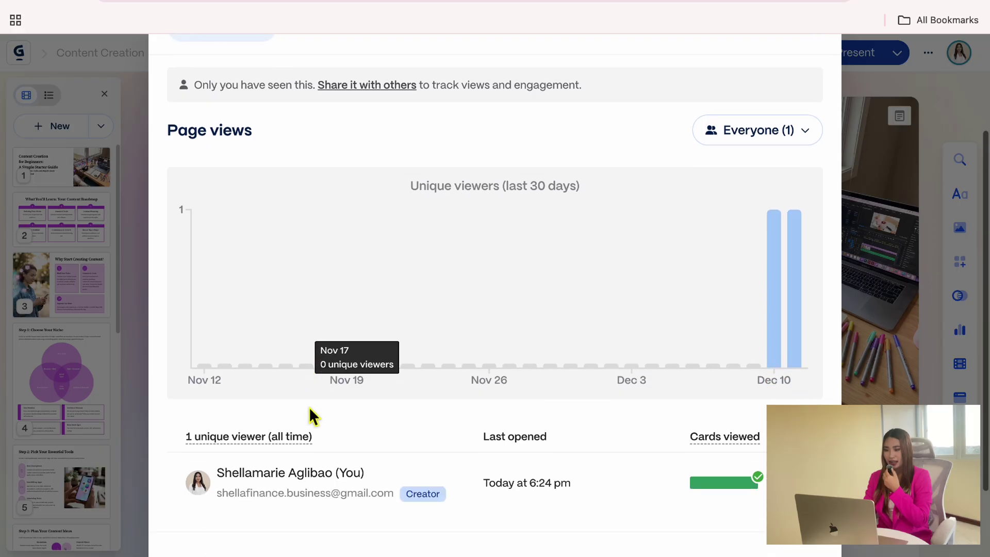
scroll(309, 413, up, 2)
- Review time spent on each card under Card engagement, then return to the Share dialog
click(378, 148)
scroll(639, 333, down, 4)
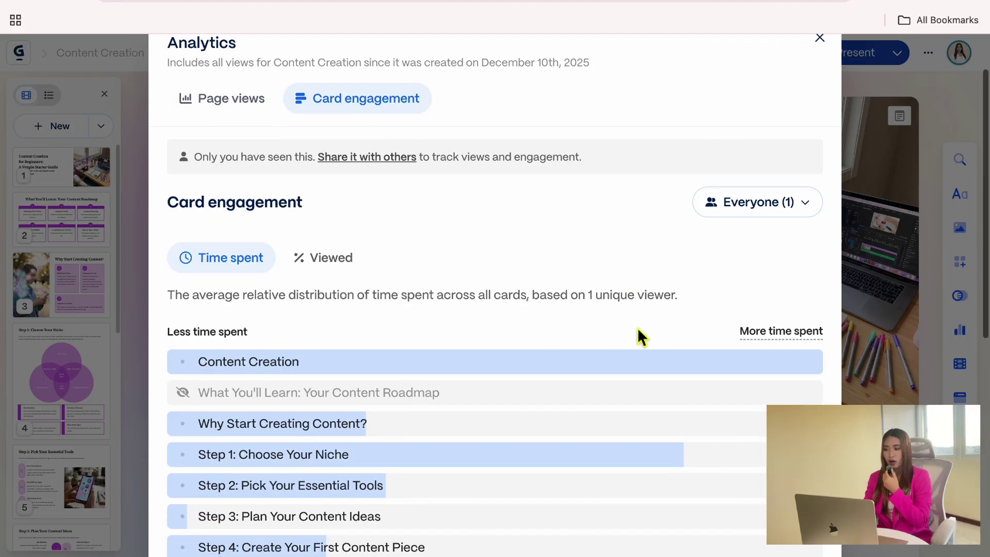
scroll(638, 327, down, 2)
scroll(638, 327, up, 5)
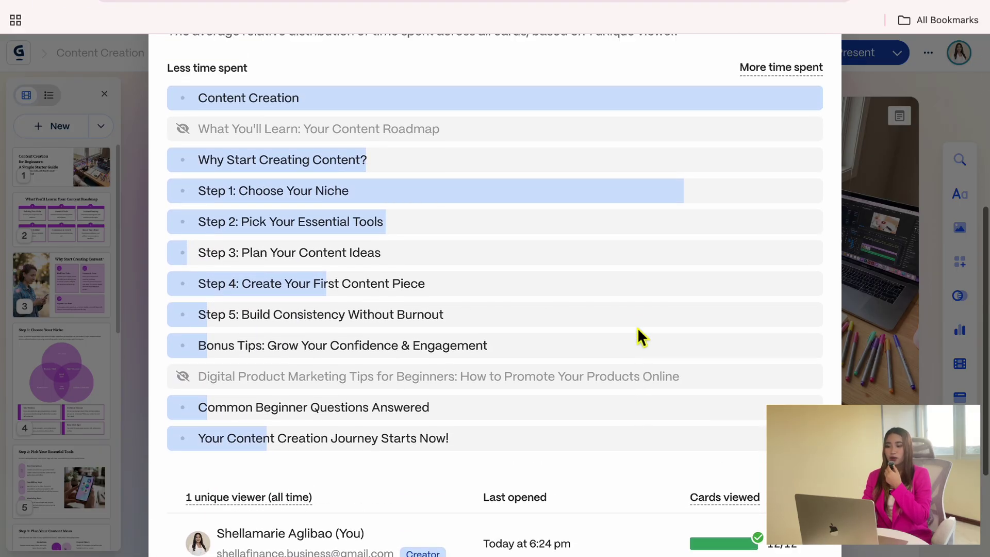
scroll(637, 327, up, 3)
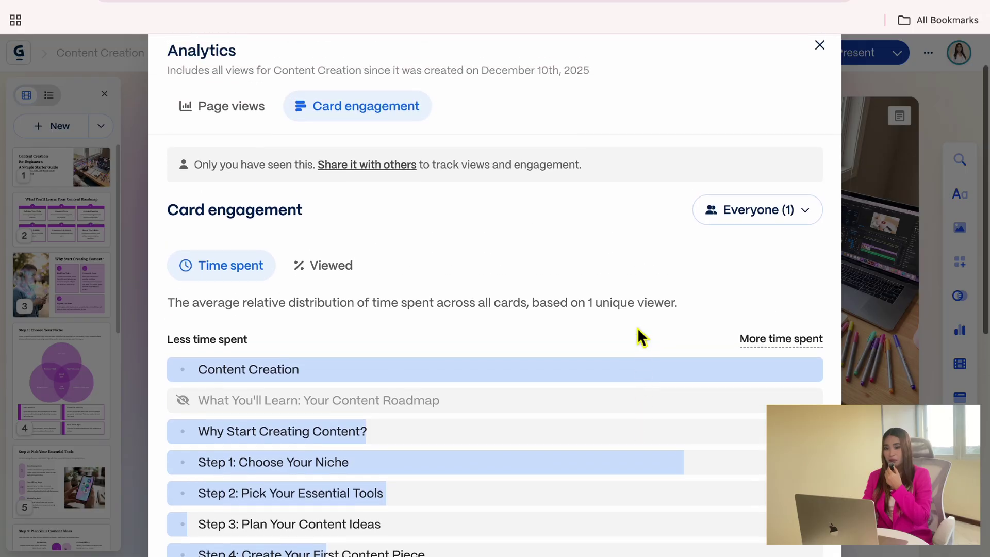
scroll(637, 327, down, 4)
scroll(637, 327, down, 5)
key(Escape)
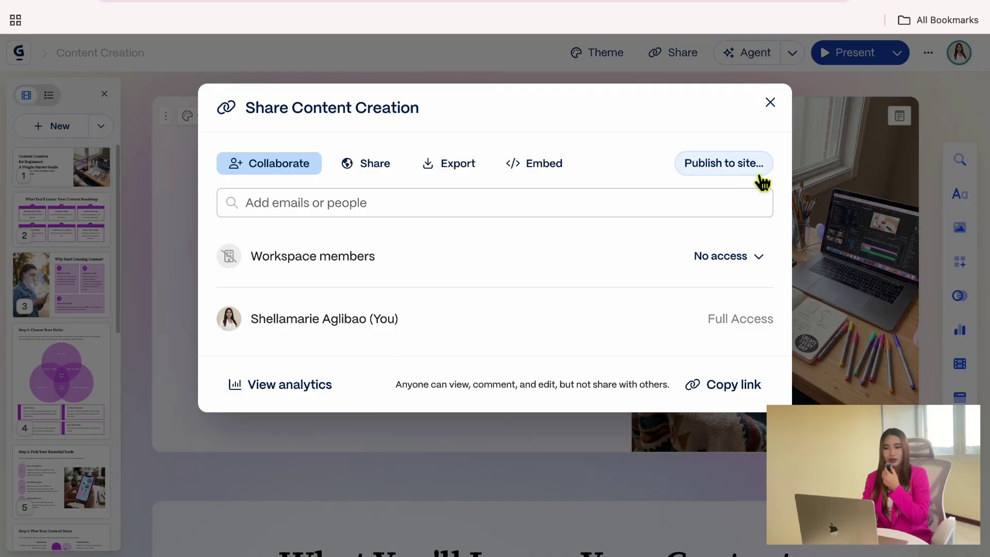
- Convert the deck to a site and publish it live
click(725, 173)
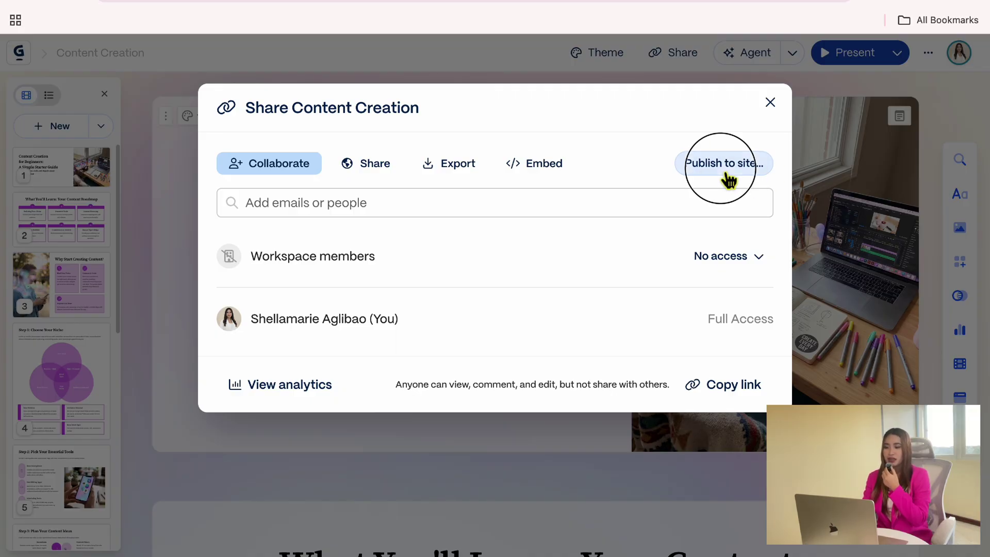
click(834, 428)
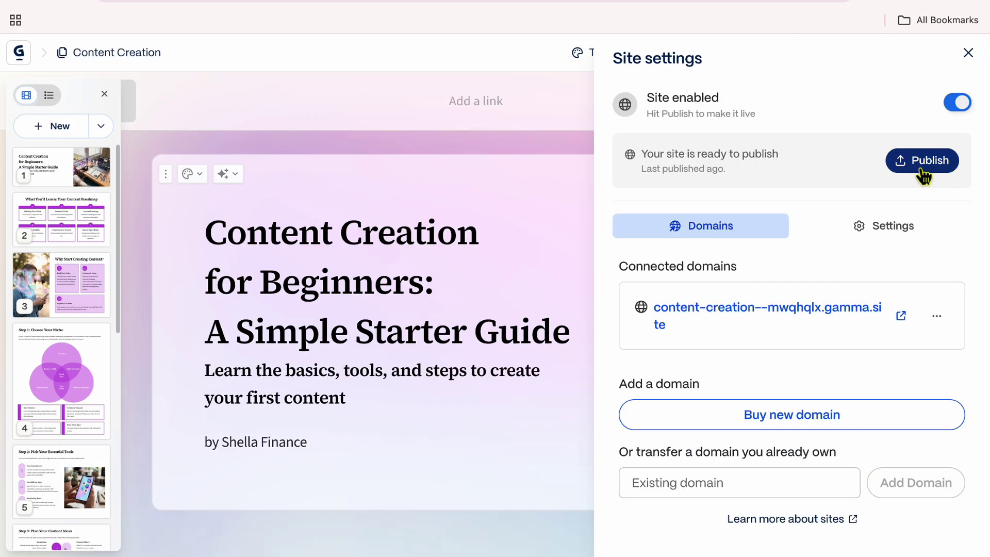
click(922, 174)
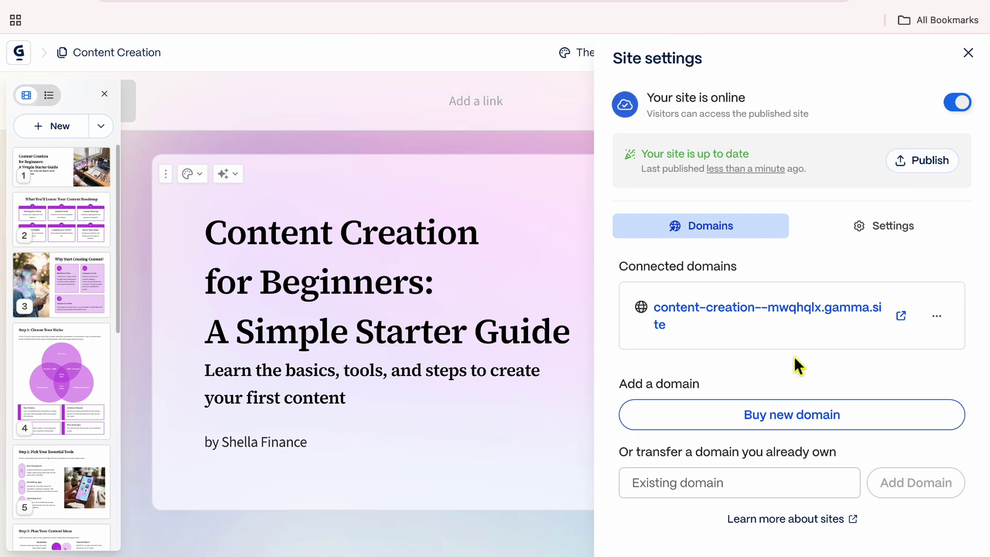
- Extend the gamma.site domain name with the author's name and save it
click(940, 325)
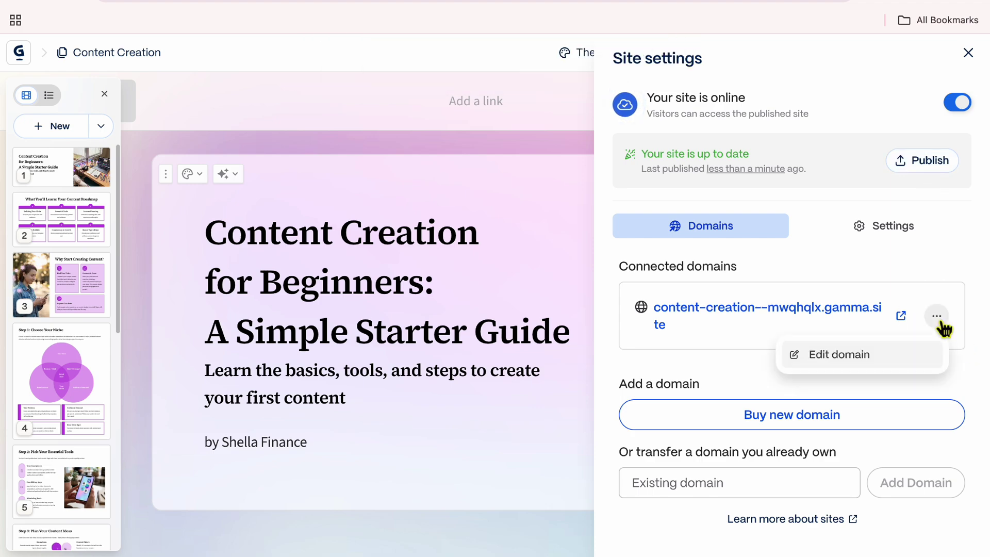
click(871, 362)
click(480, 164)
text(shella)
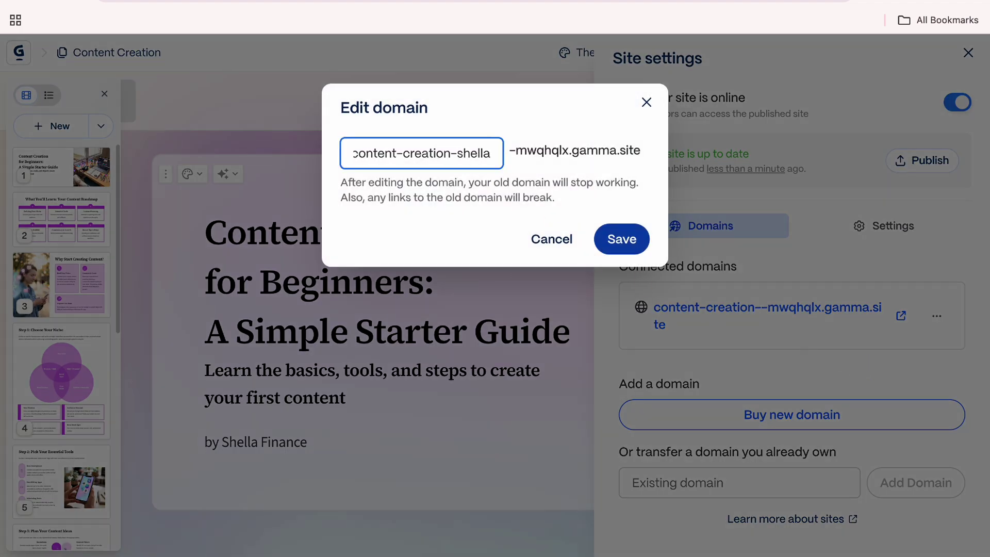
click(608, 239)
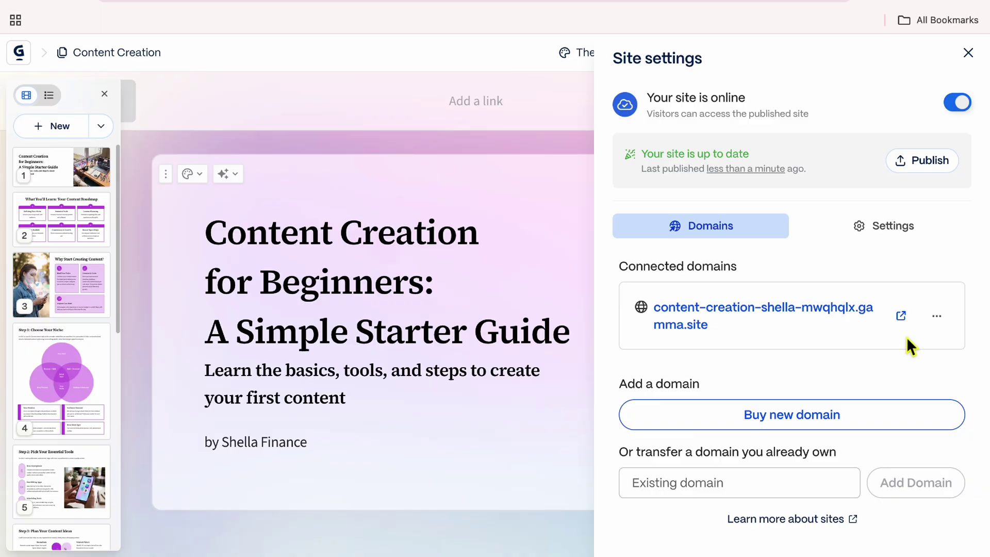
- Open the published Content Creation site in a new tab and scroll through it to Step 4
click(845, 314)
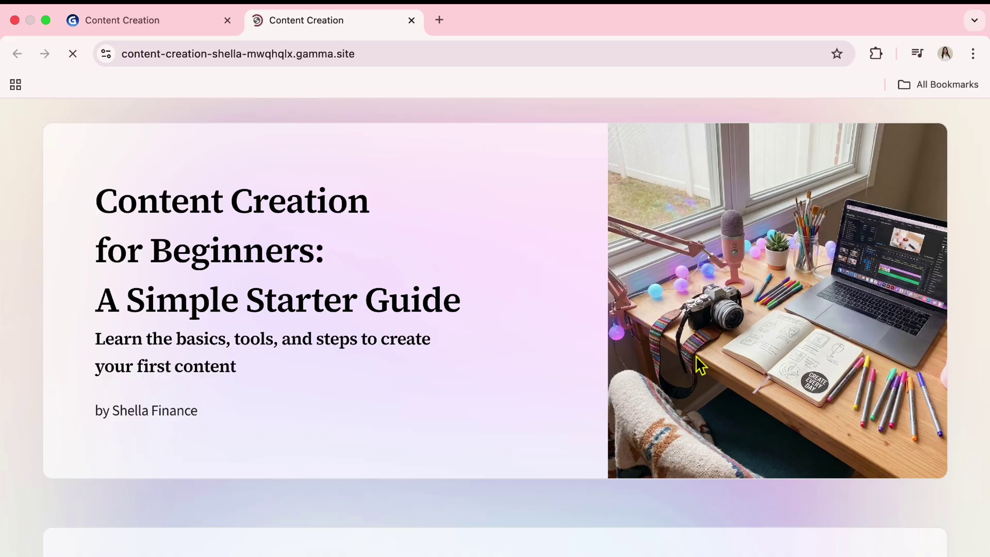
scroll(559, 309, down, 4)
scroll(559, 302, down, 10)
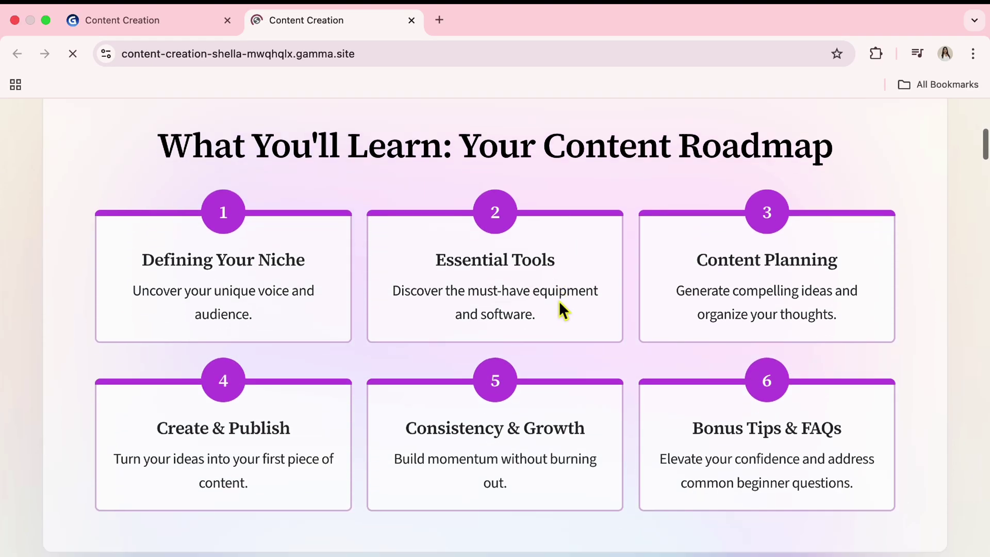
scroll(559, 304, down, 10)
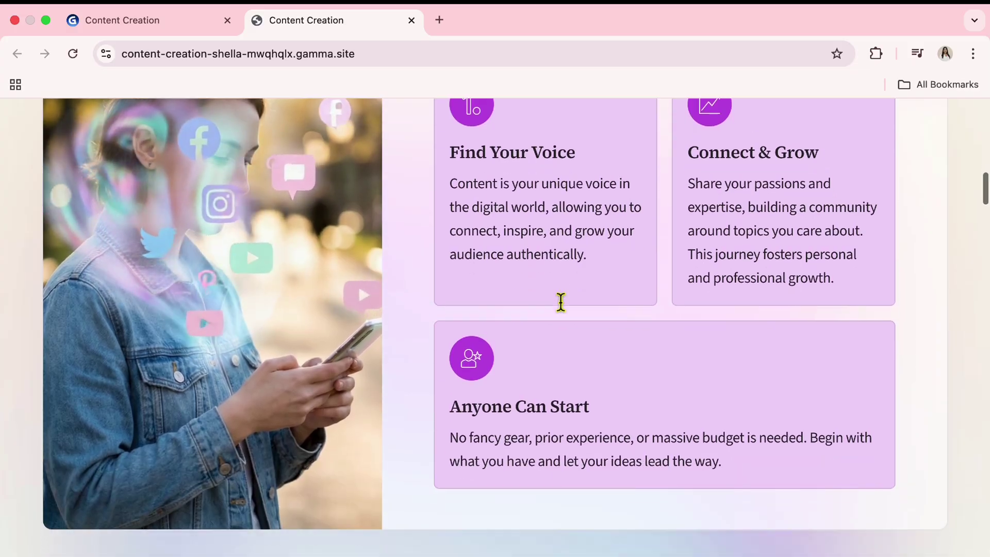
scroll(562, 305, down, 15)
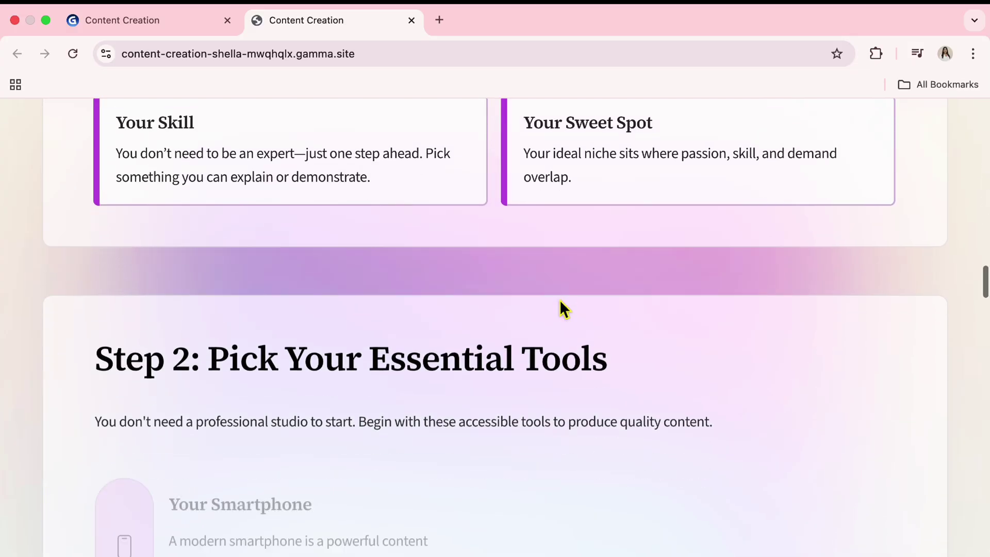
scroll(562, 302, down, 15)
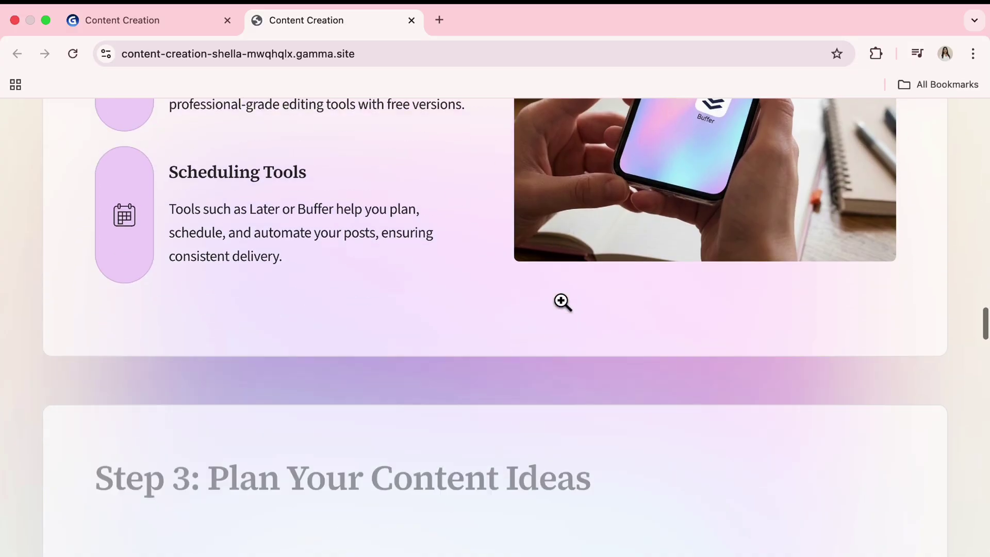
scroll(560, 300, down, 12)
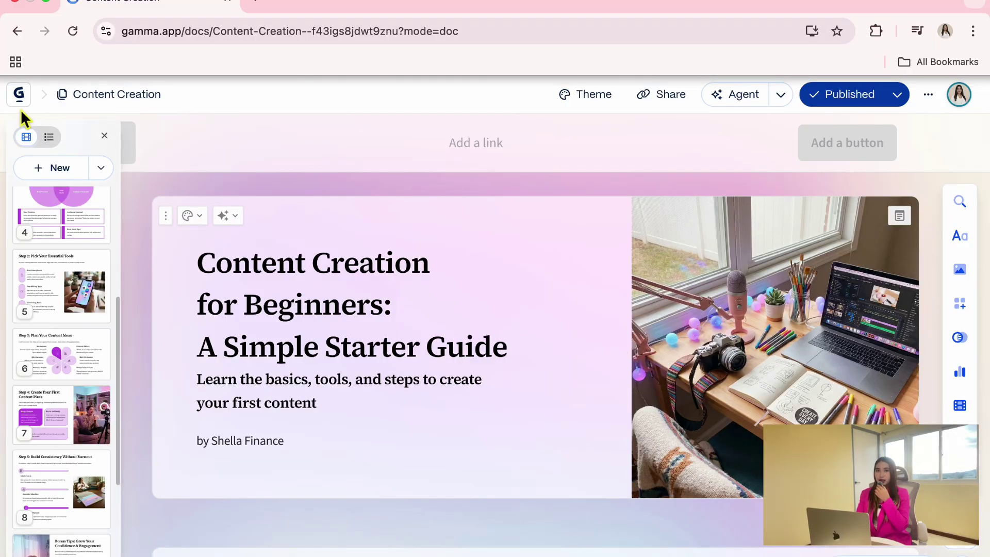
- Return to the list of all gammas and start creating a new gamma with AI
click(24, 107)
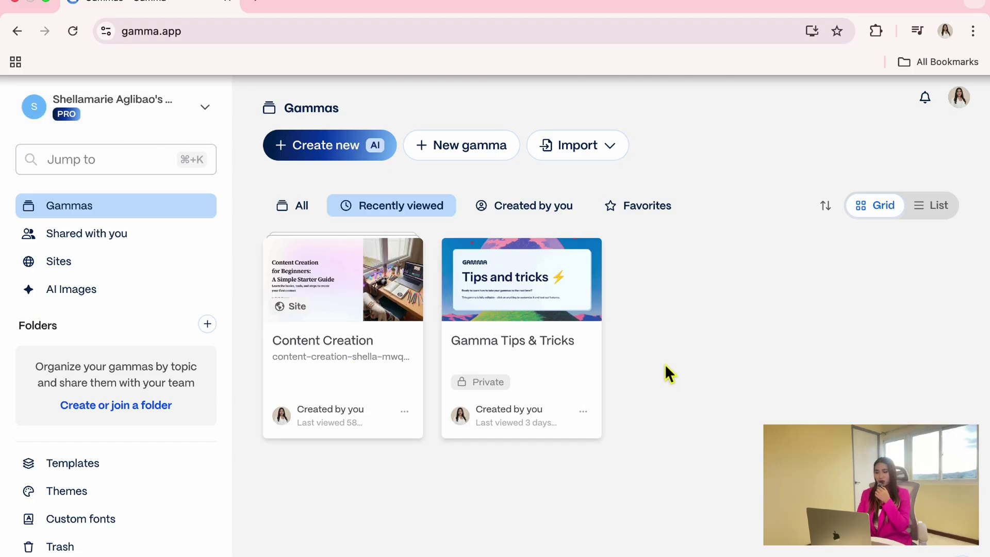
click(316, 153)
scroll(699, 412, down, 2)
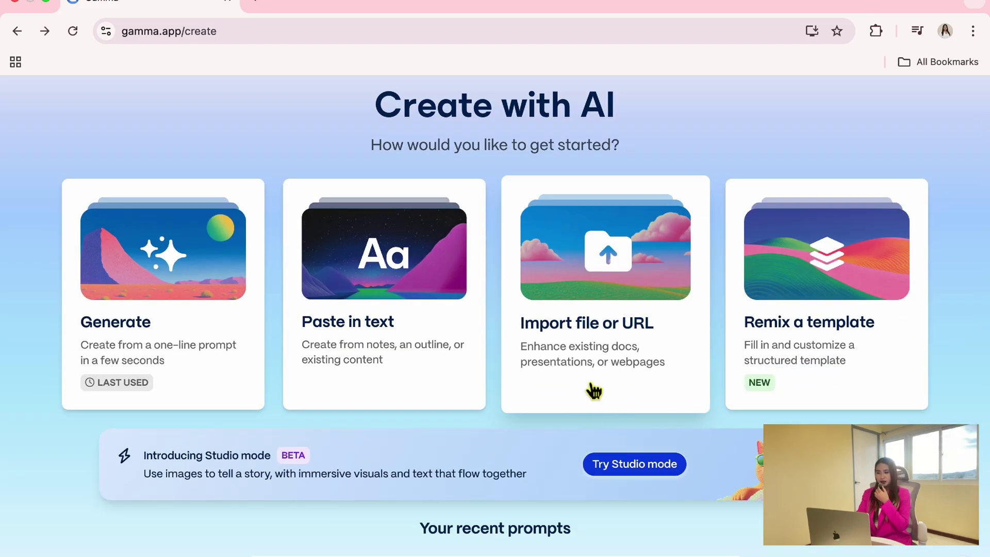
scroll(594, 391, up, 1)
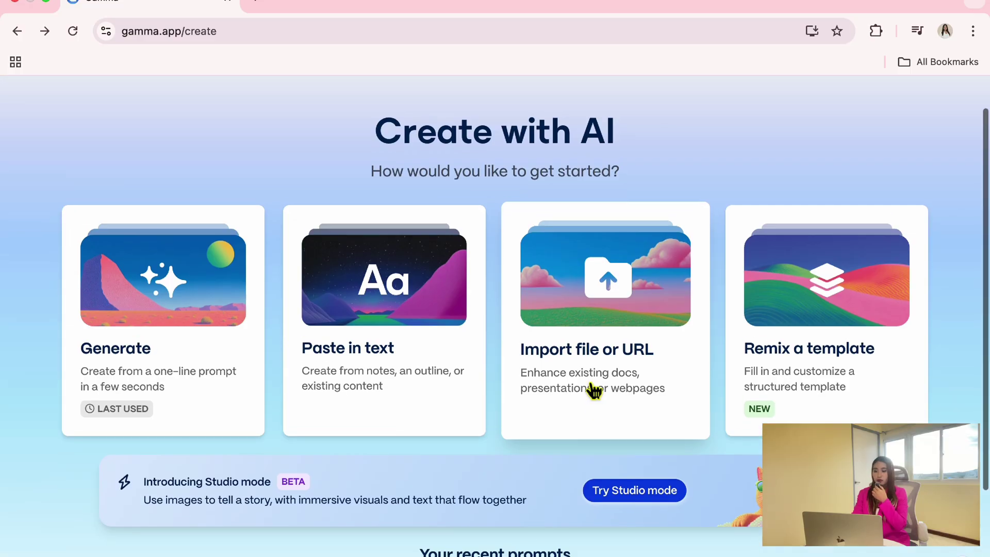
- Upload the Parts of the Cell Presentation file and continue with it as a presentation
click(590, 384)
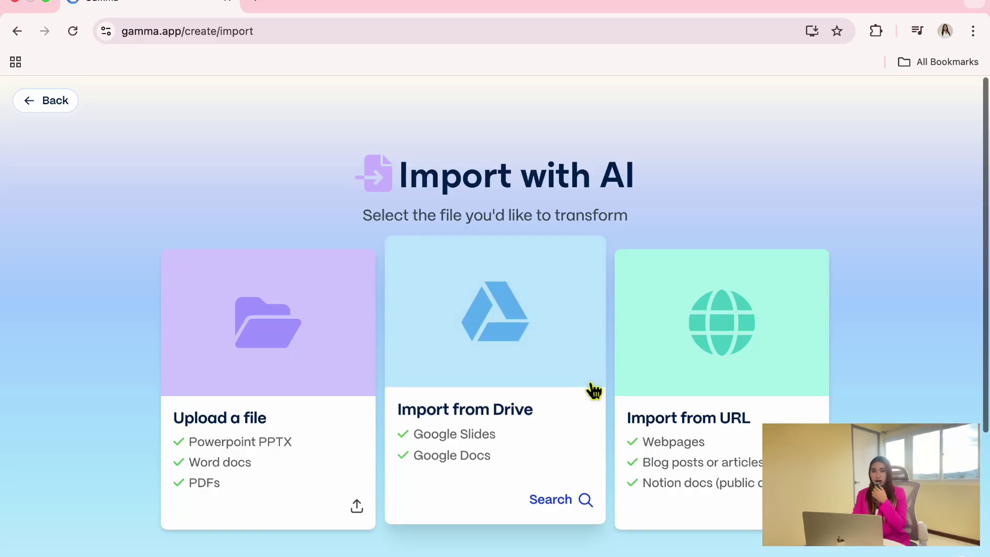
scroll(356, 442, down, 1)
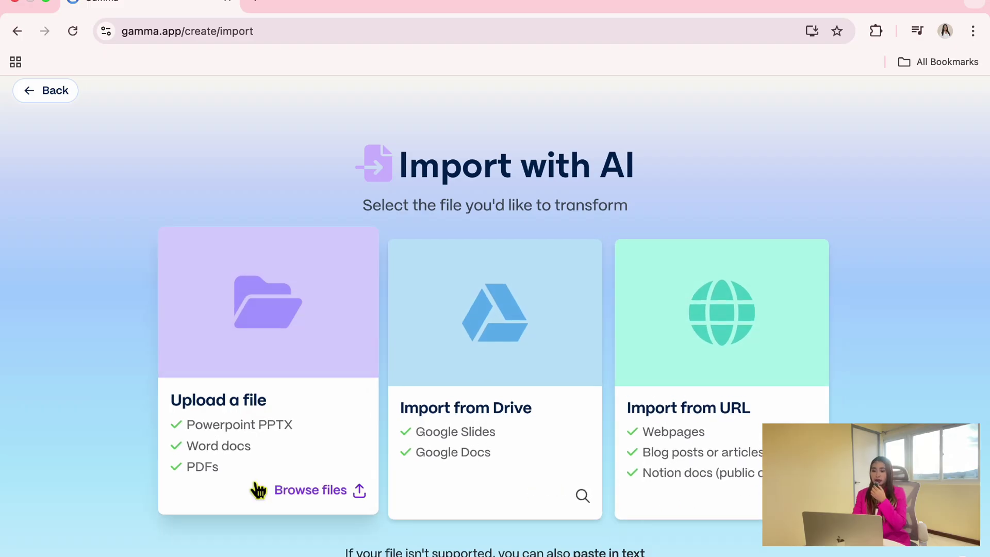
click(311, 493)
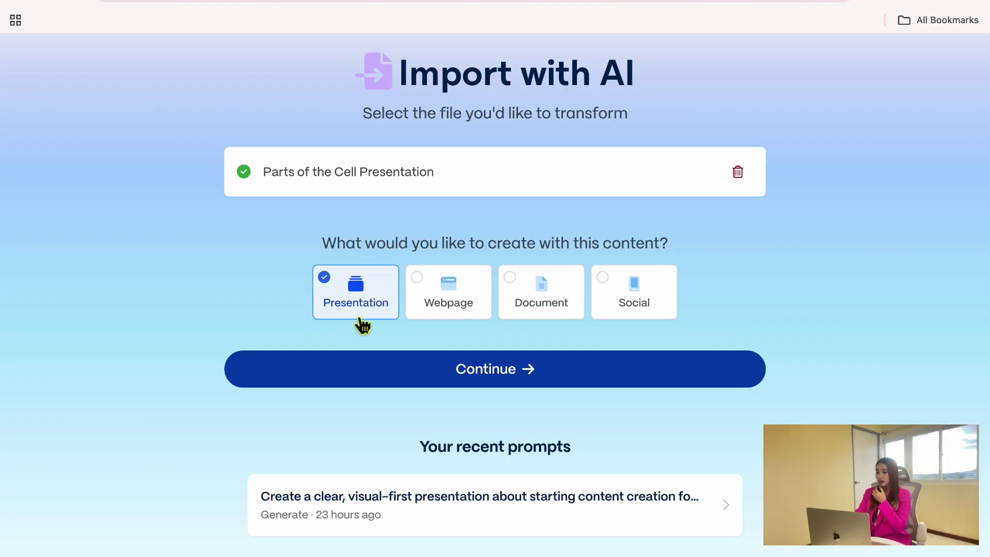
click(505, 379)
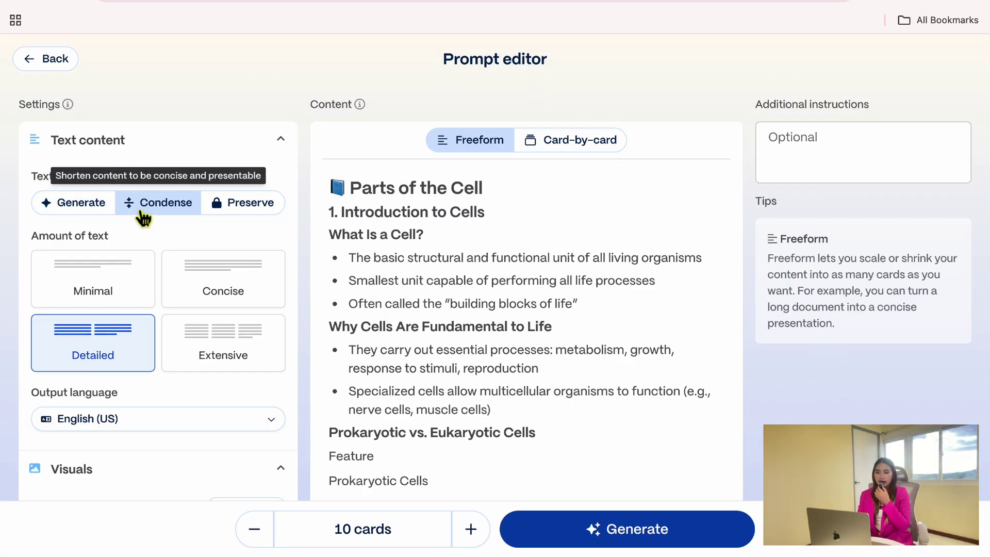
- Set the amount of text to Concise and check the output language choices
scroll(170, 238, down, 1)
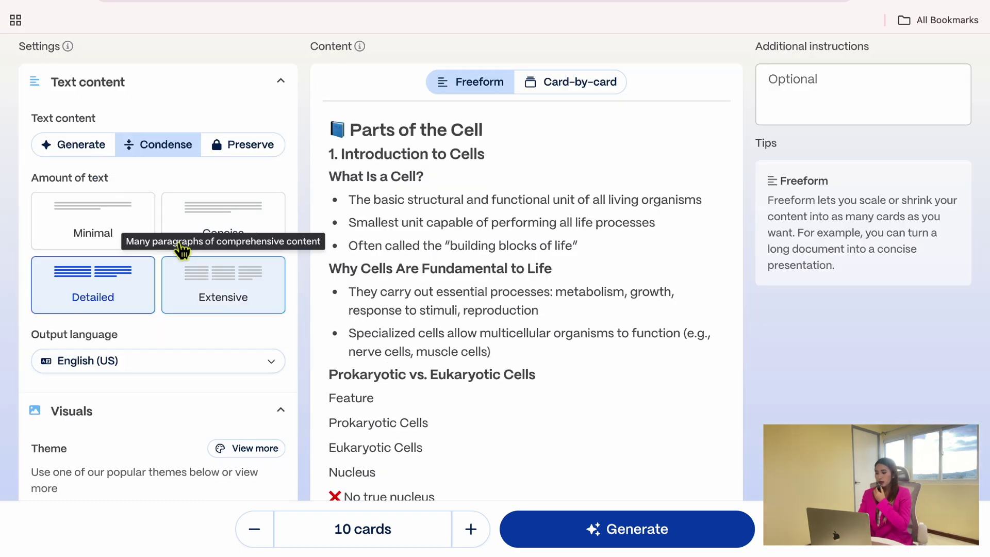
click(218, 247)
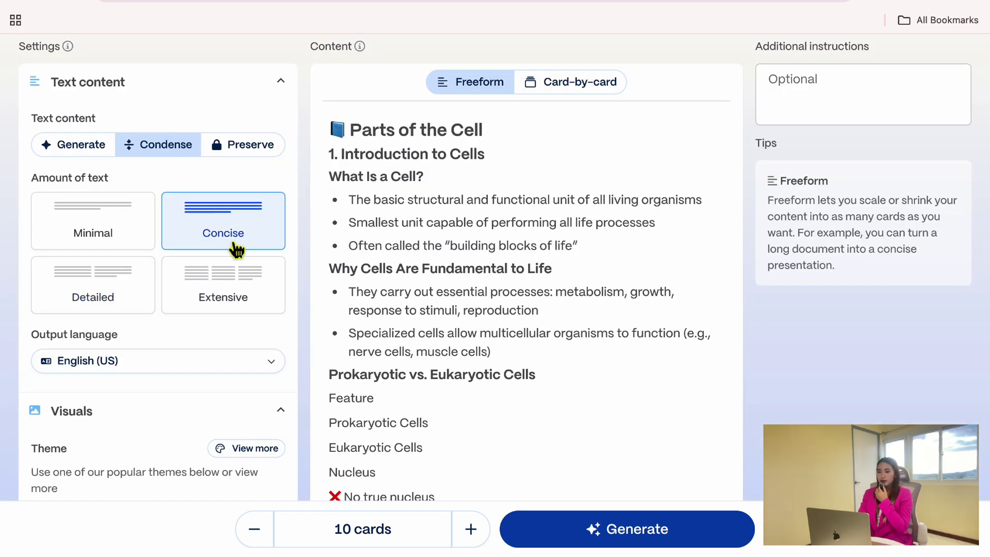
scroll(236, 252, down, 2)
click(236, 251)
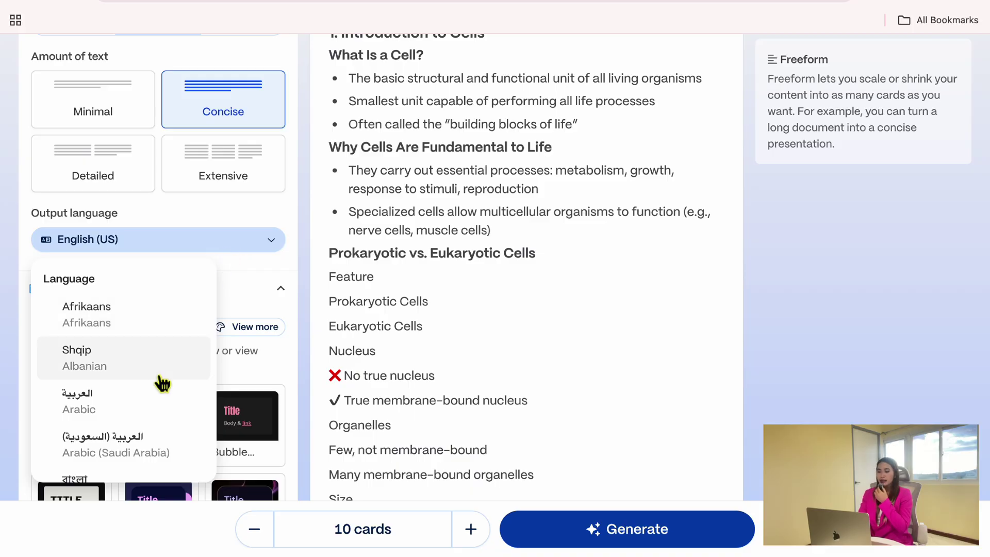
scroll(261, 148, down, 4)
- Apply the Finesse theme from the full list of themes
click(261, 145)
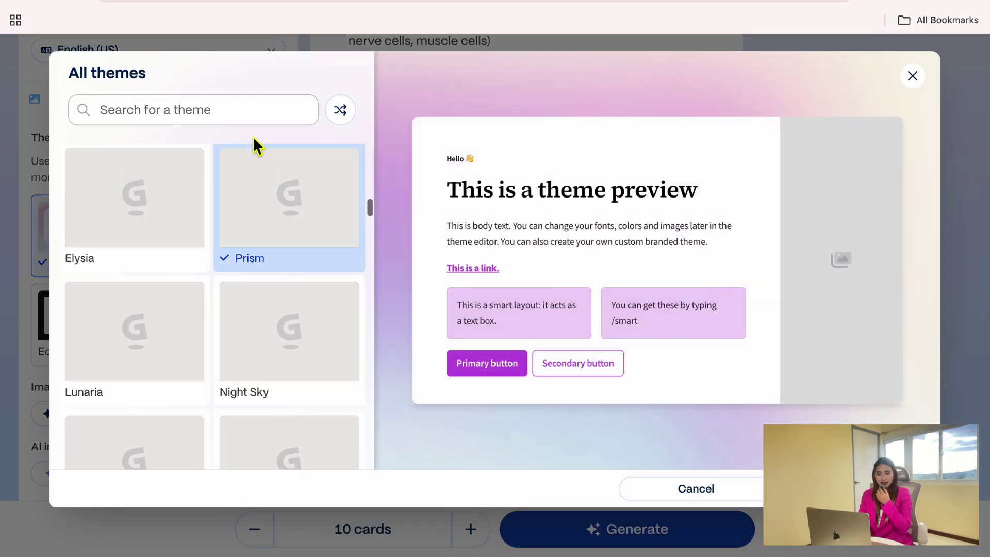
scroll(186, 228, down, 5)
scroll(186, 229, down, 4)
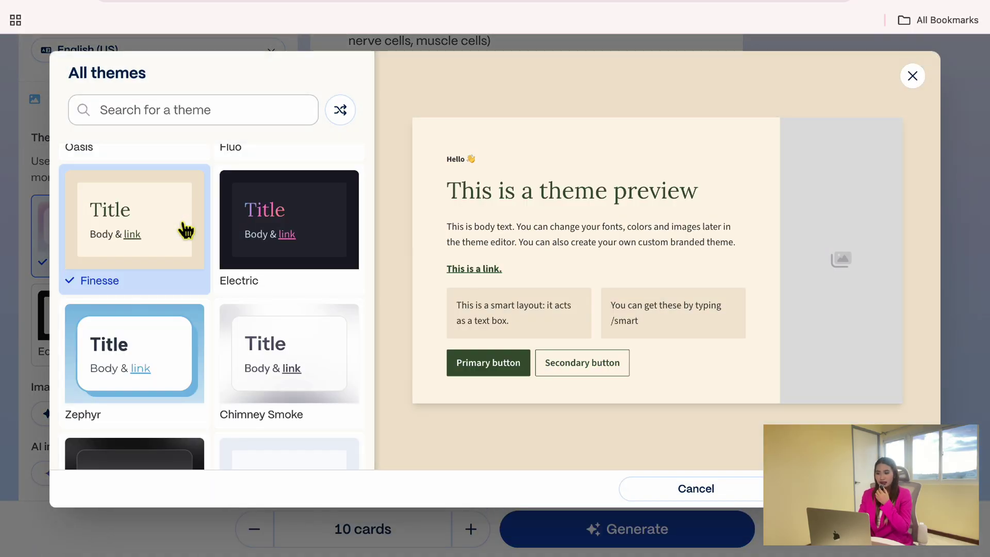
click(185, 229)
scroll(191, 383, down, 3)
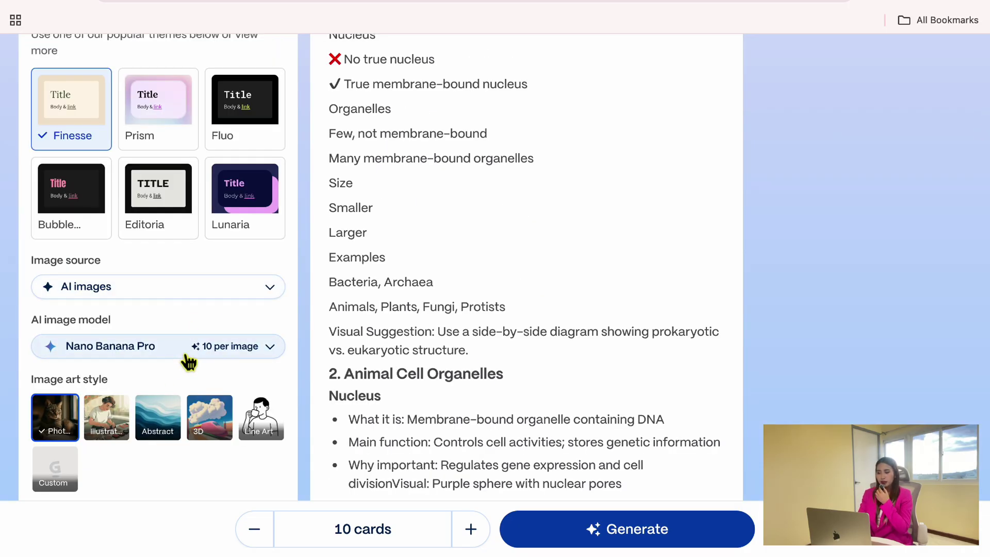
scroll(189, 362, down, 3)
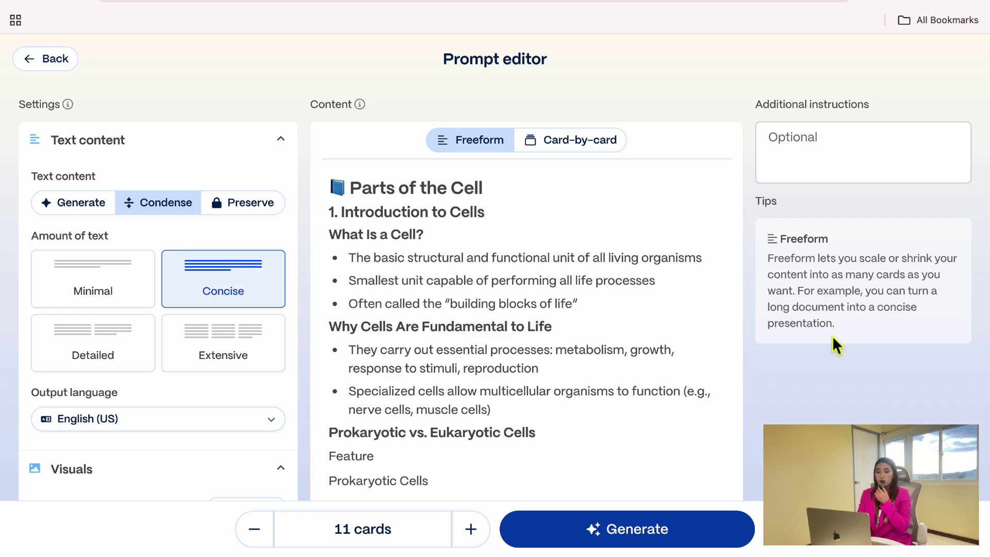
- Keep Freeform content splitting and generate the deck
click(571, 143)
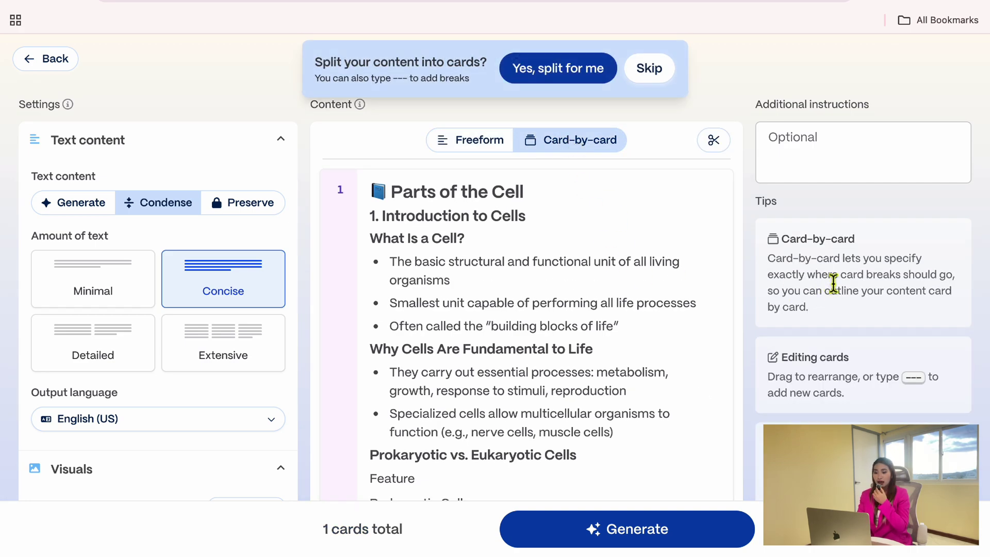
click(487, 153)
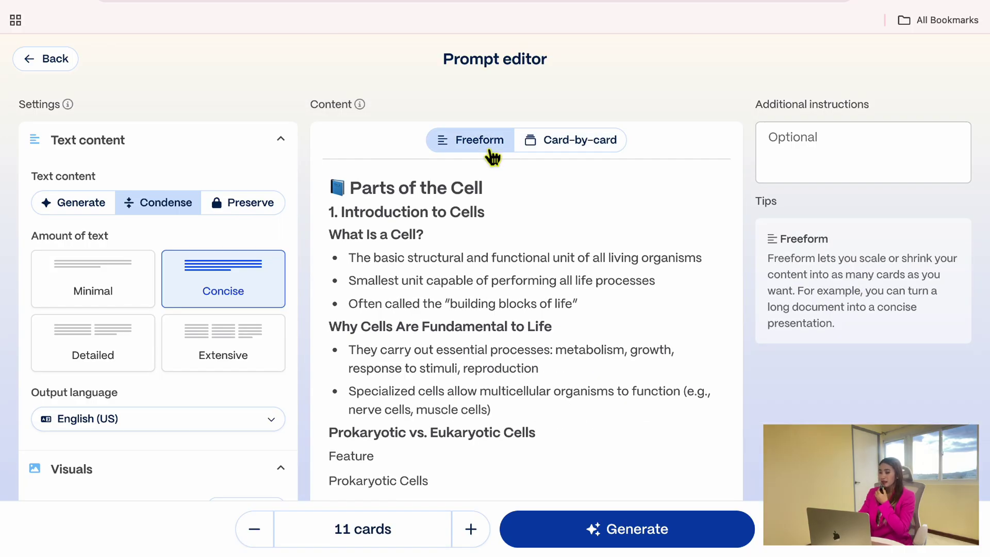
click(671, 537)
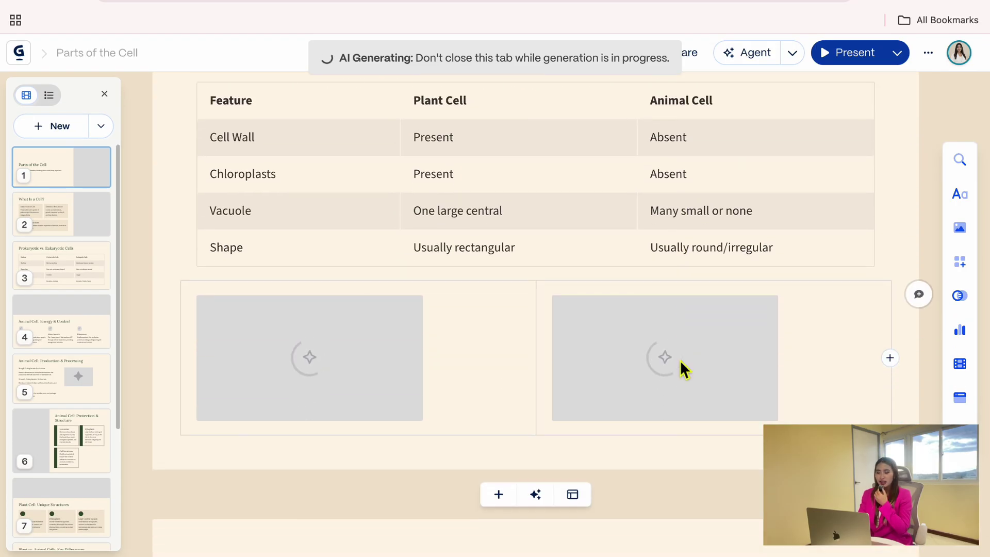
- Scroll through the generated Parts of the Cell cards down to Shared Characteristics
scroll(891, 338, down, 8)
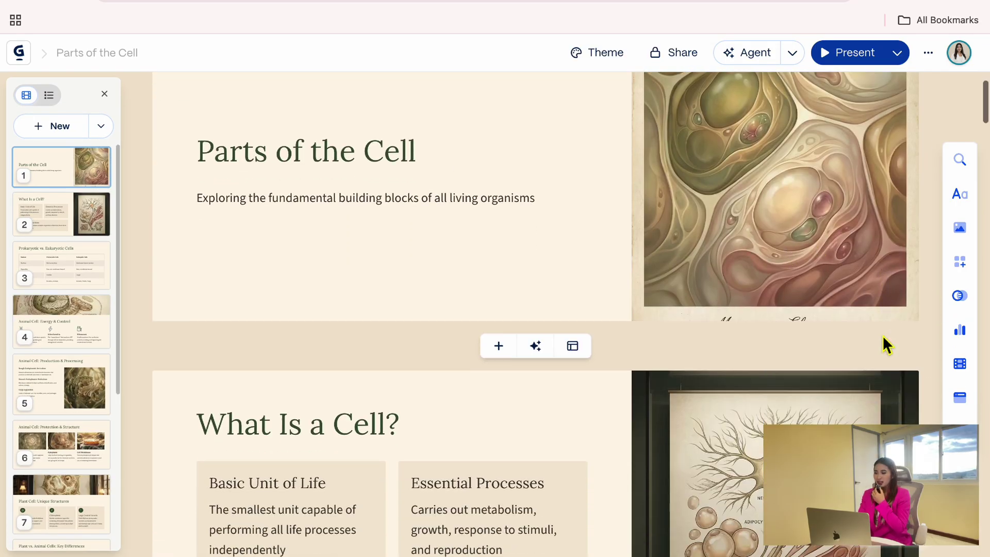
scroll(886, 341, down, 12)
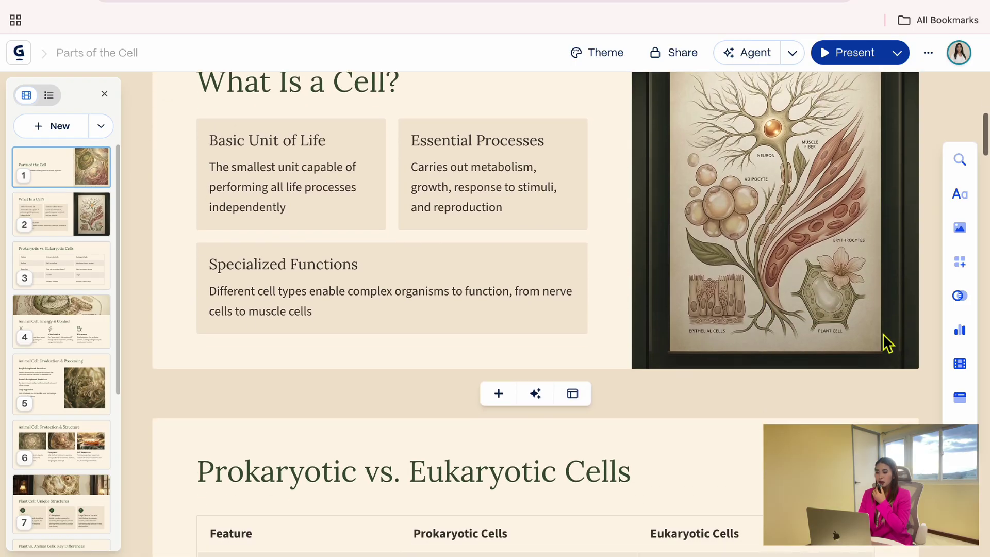
scroll(884, 336, down, 10)
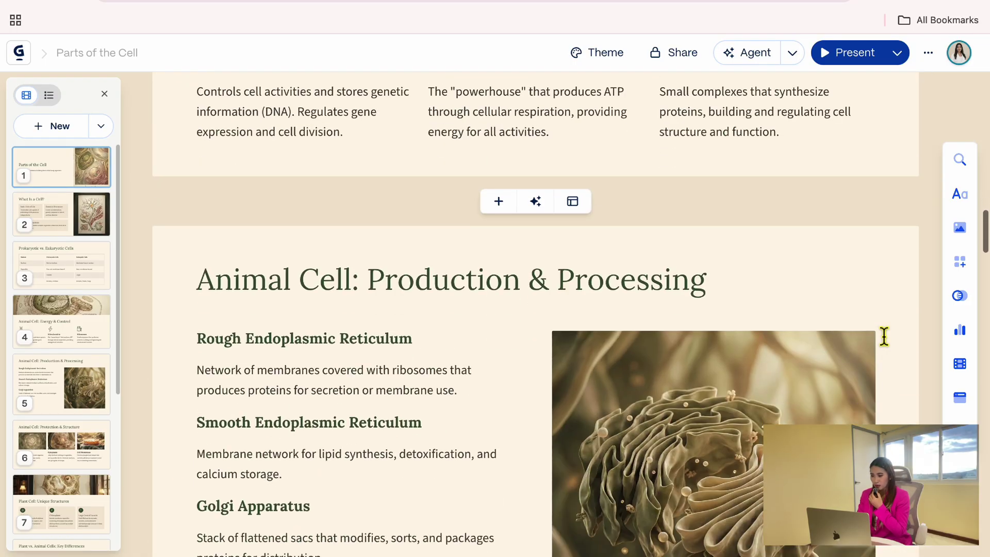
scroll(883, 333, down, 8)
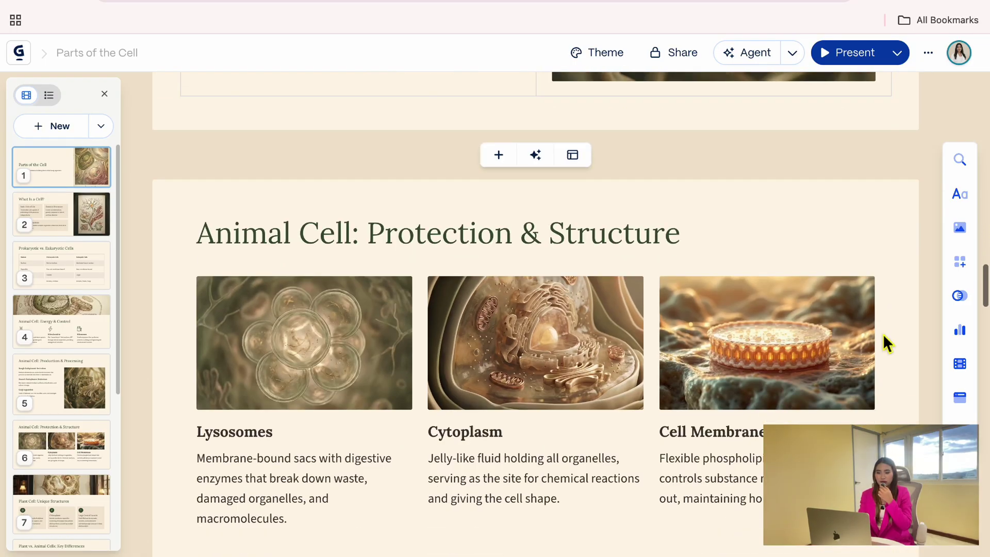
scroll(884, 335, down, 9)
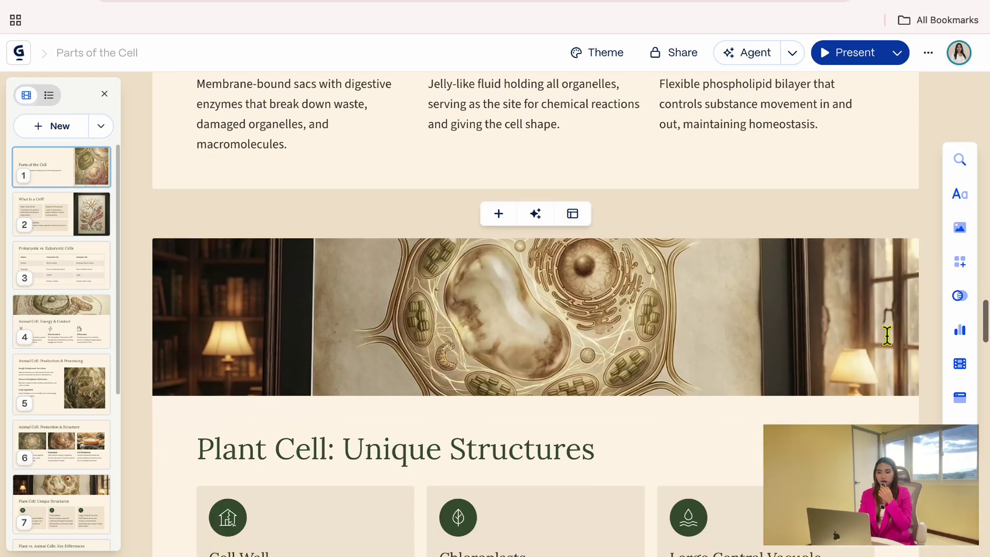
scroll(884, 331, down, 3)
scroll(884, 335, down, 7)
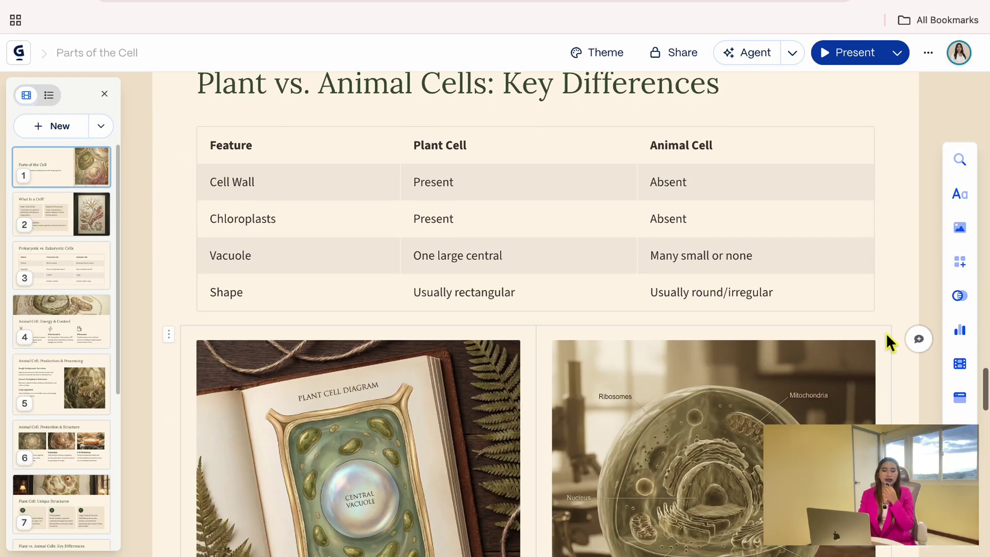
scroll(886, 340, down, 8)
scroll(887, 335, down, 3)
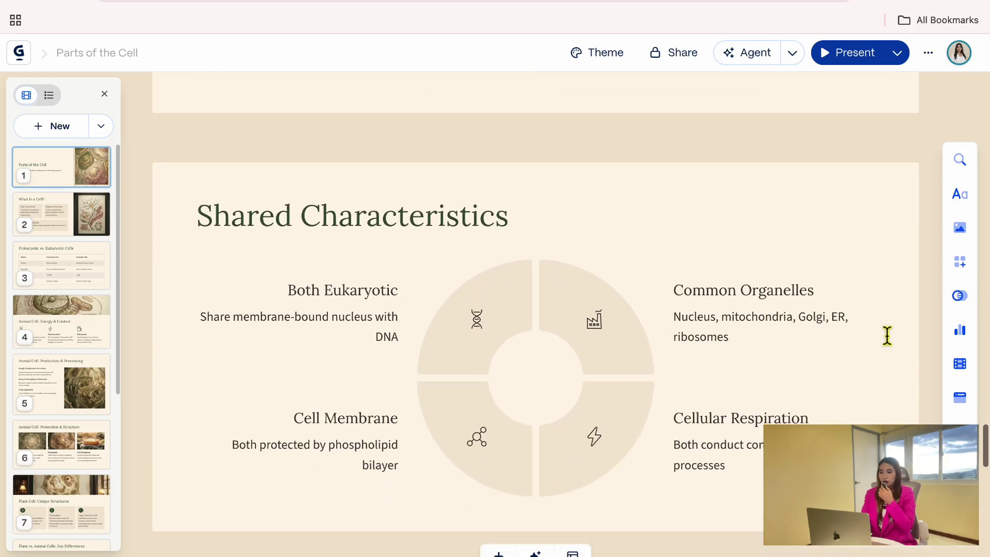
- Show the Share dialog's Export options: PDF, PowerPoint, Google Slides and PNGs
click(670, 61)
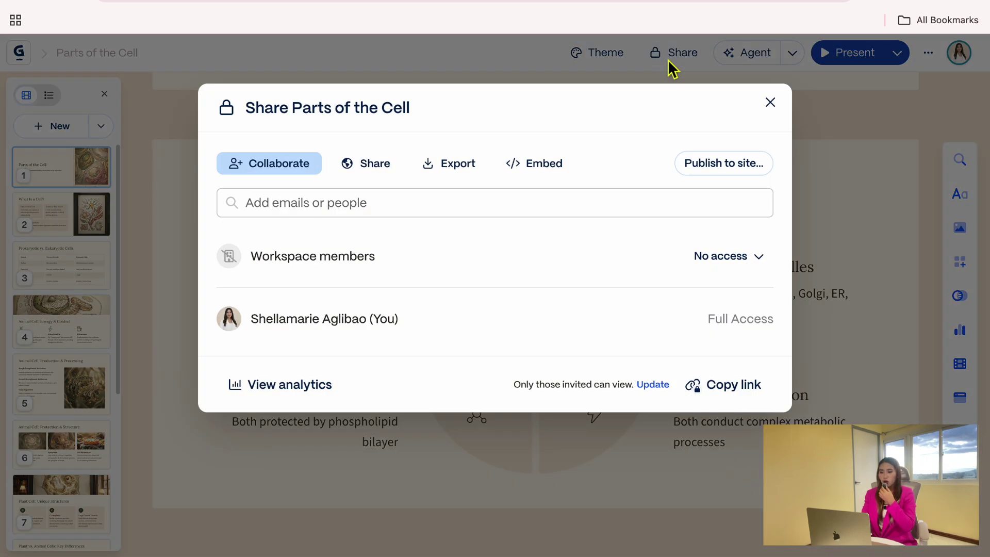
click(459, 178)
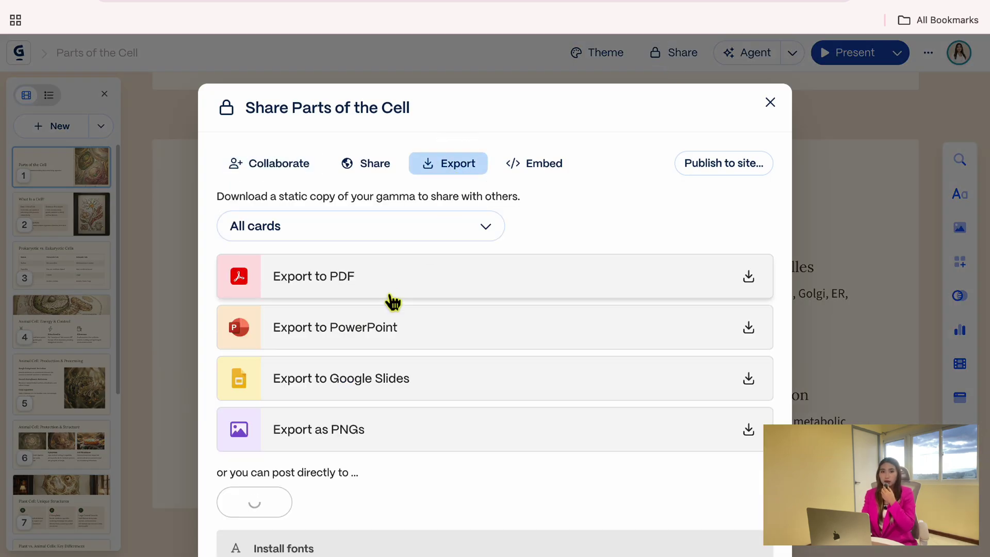